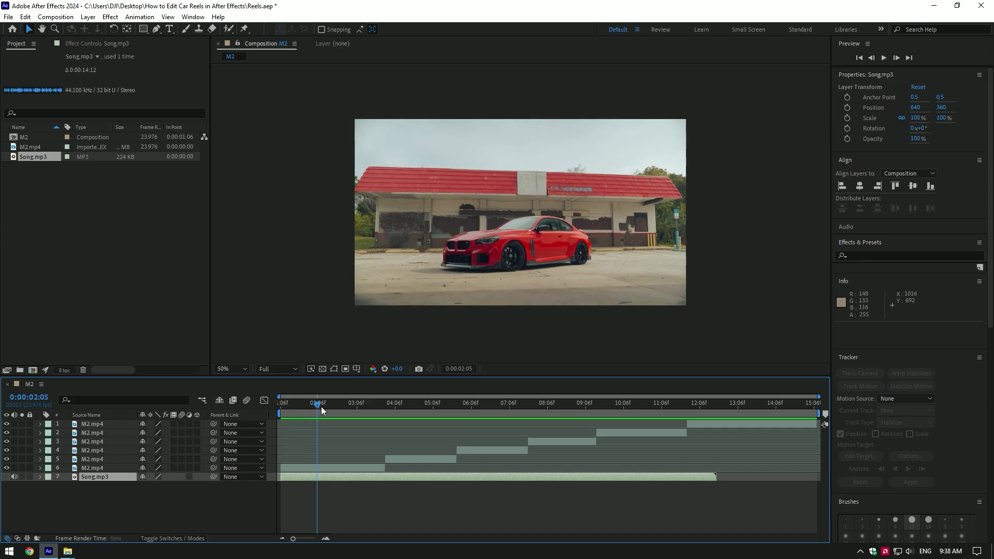
# Scrub through the M2 composition's six stacked M2.mp4 clips and the Song.mp3 track.
pyautogui.moveTo(321, 406); pyautogui.dragTo(276, 425)
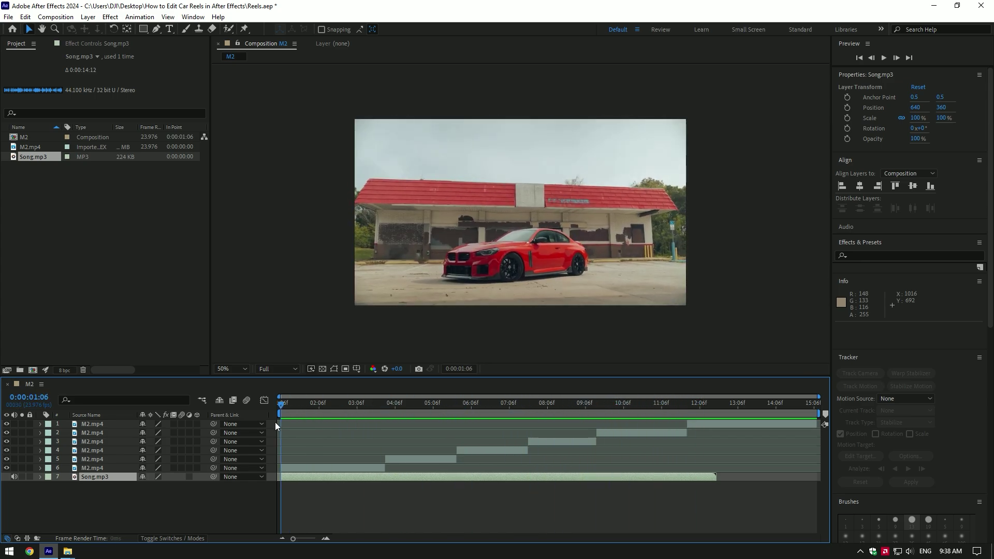
# Show Song.mp3's waveform, zoom the timeline and preview the beats from 0:00:01:16 onward.
pyautogui.press('l')
pyautogui.press('l')
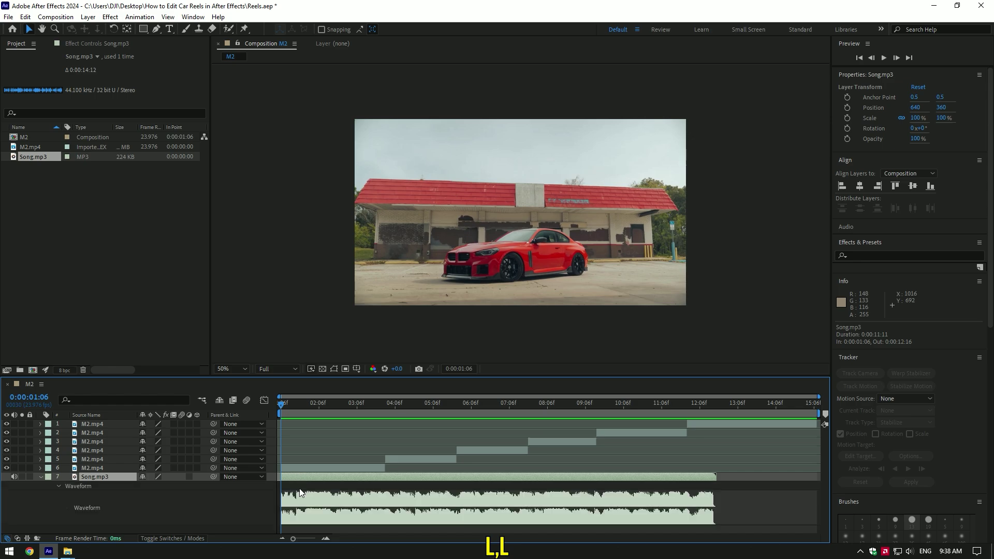
pyautogui.click(326, 539)
pyautogui.click(326, 539)
pyautogui.moveTo(285, 402); pyautogui.dragTo(342, 411)
pyautogui.press('space')
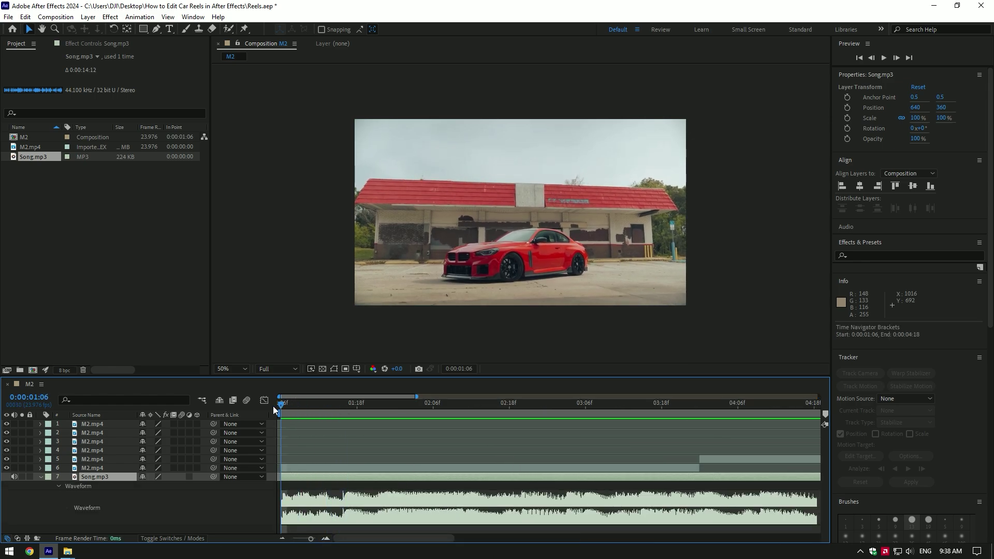
pyautogui.press('space')
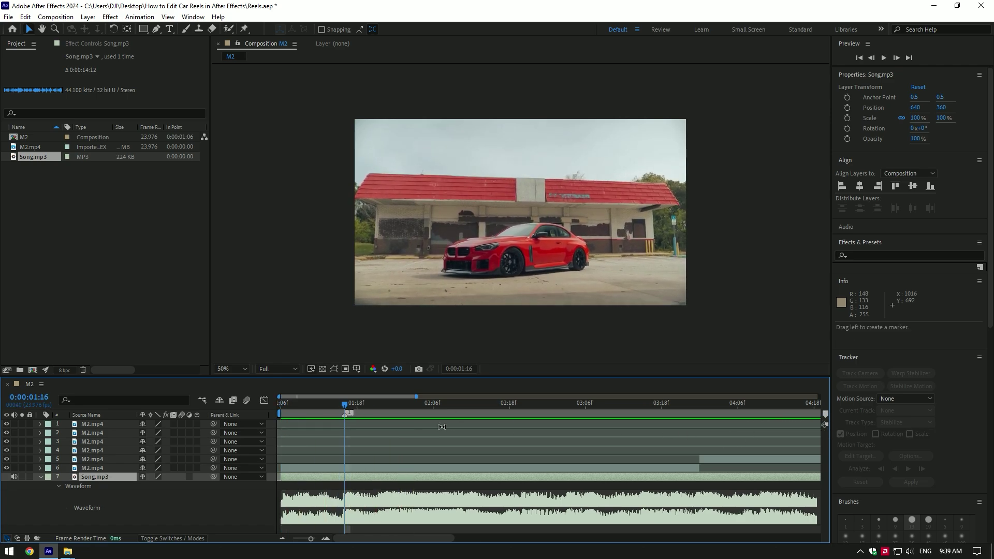
pyautogui.moveTo(429, 407); pyautogui.dragTo(523, 406)
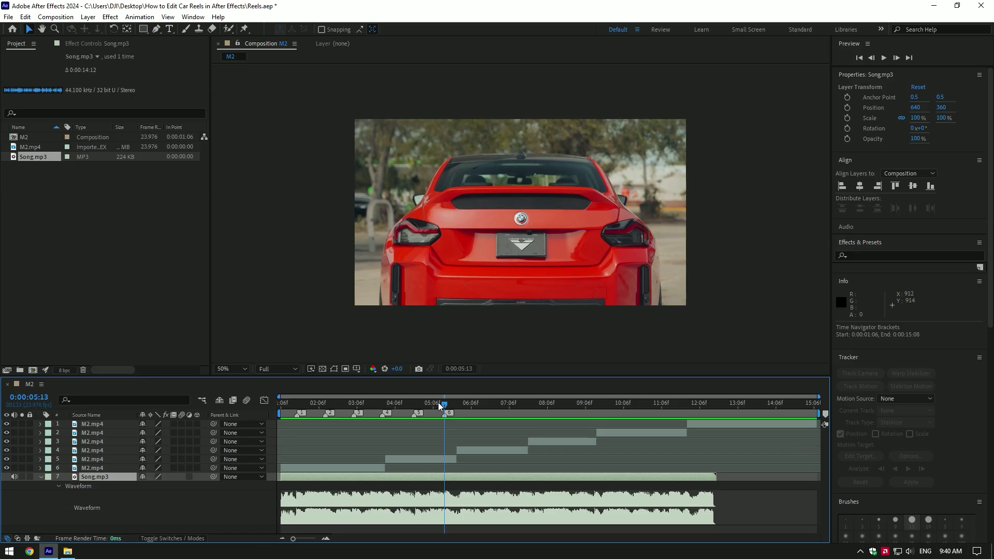
# Enable time remapping on the opening M2.mp4 clip, layer 6.
pyautogui.moveTo(438, 402); pyautogui.dragTo(275, 412)
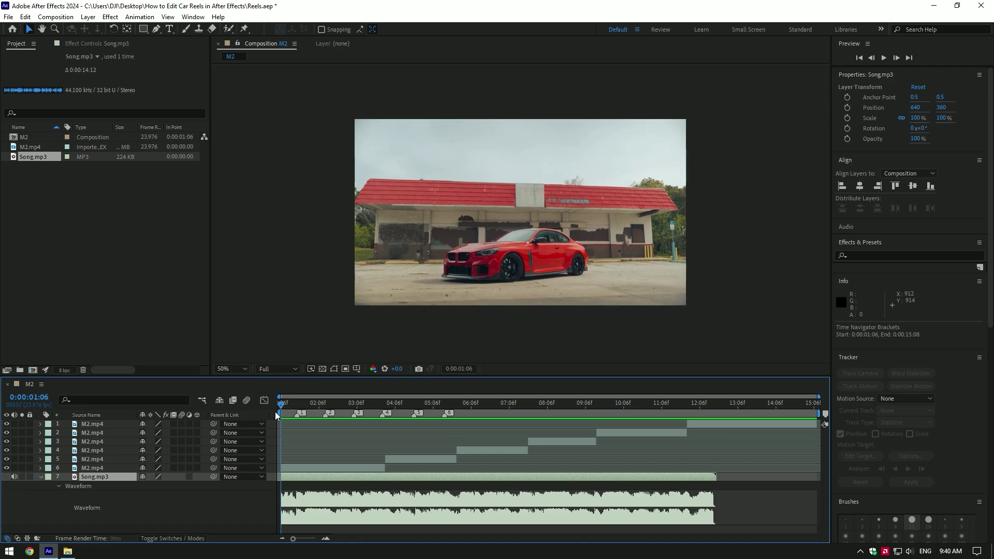
pyautogui.click(40, 474)
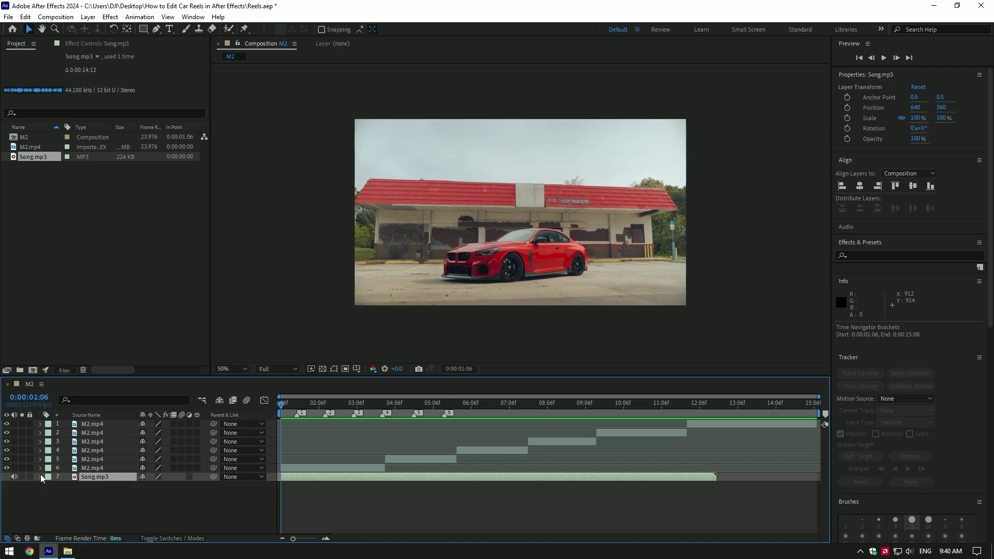
pyautogui.rightClick(300, 468)
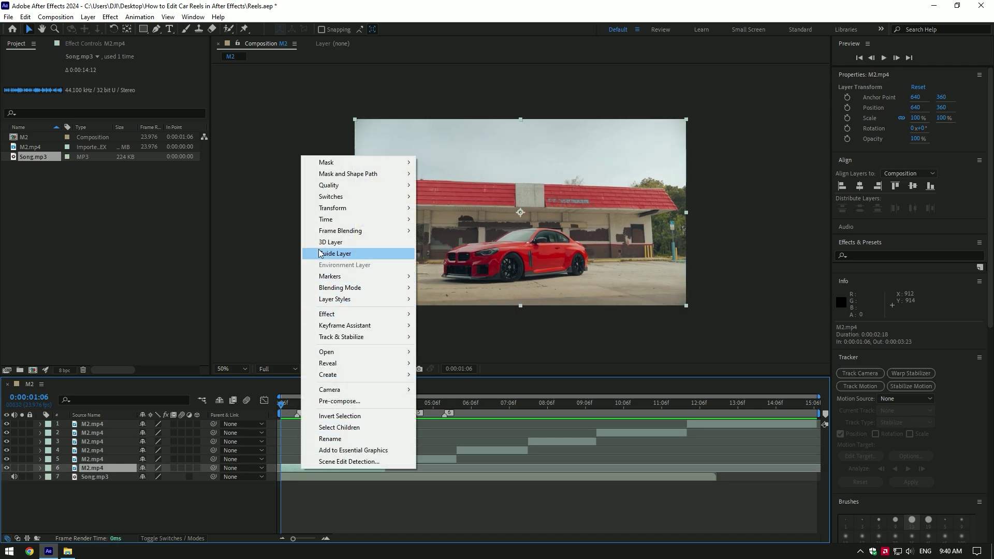
pyautogui.moveTo(365, 221)
pyautogui.click(432, 220)
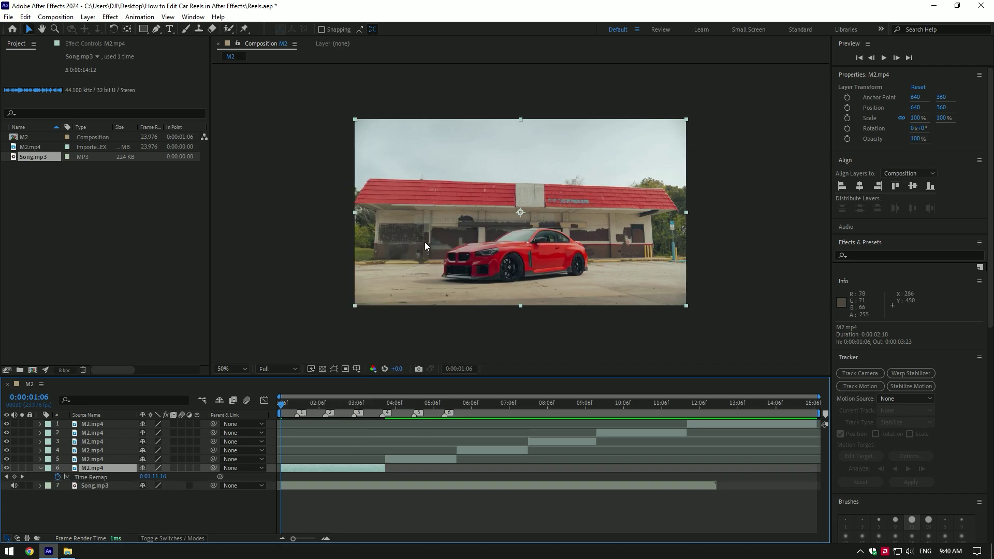
# Move the end Time Remap keyframe to 0:00:01:16 and trim the layer there.
pyautogui.click(15, 476)
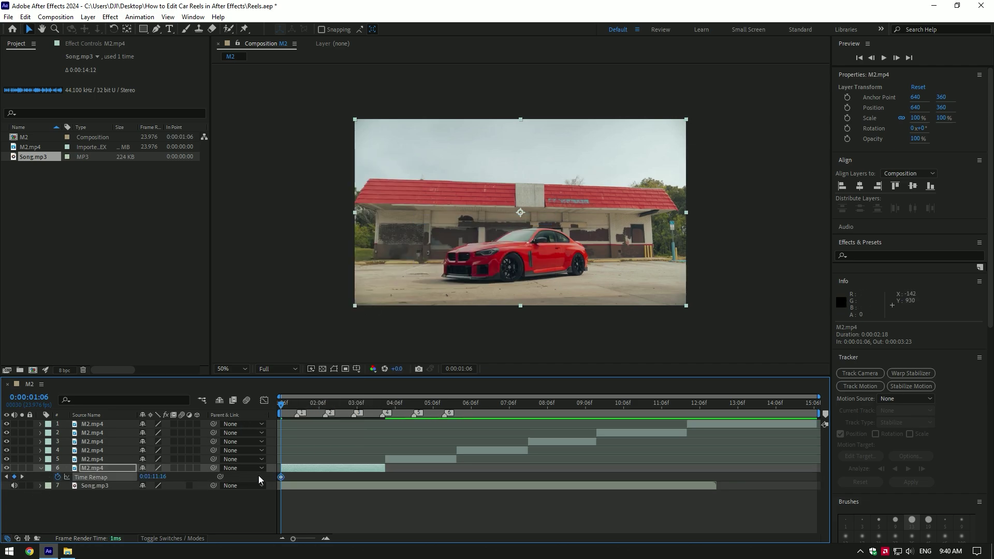
pyautogui.moveTo(314, 405); pyautogui.dragTo(384, 405)
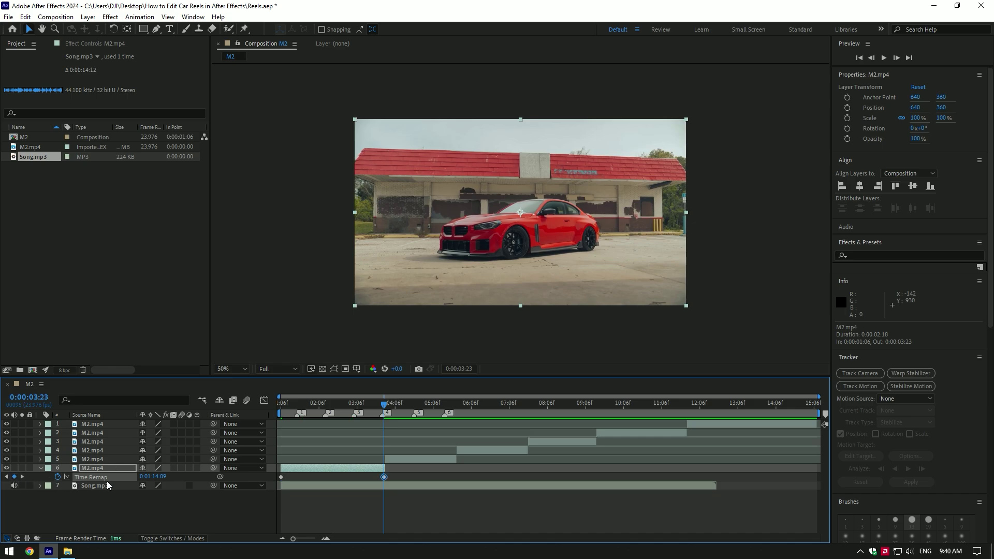
pyautogui.moveTo(382, 405); pyautogui.dragTo(300, 404)
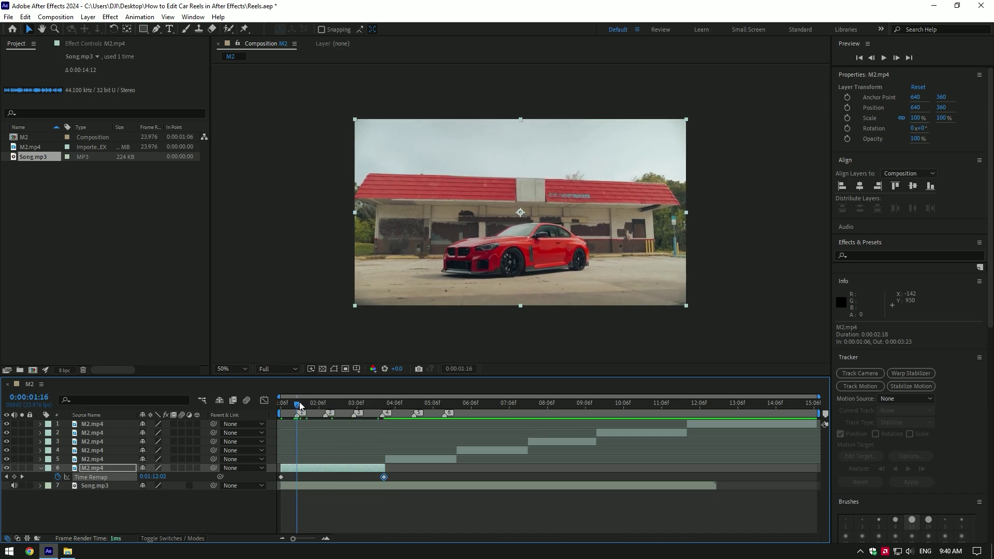
pyautogui.click(325, 538)
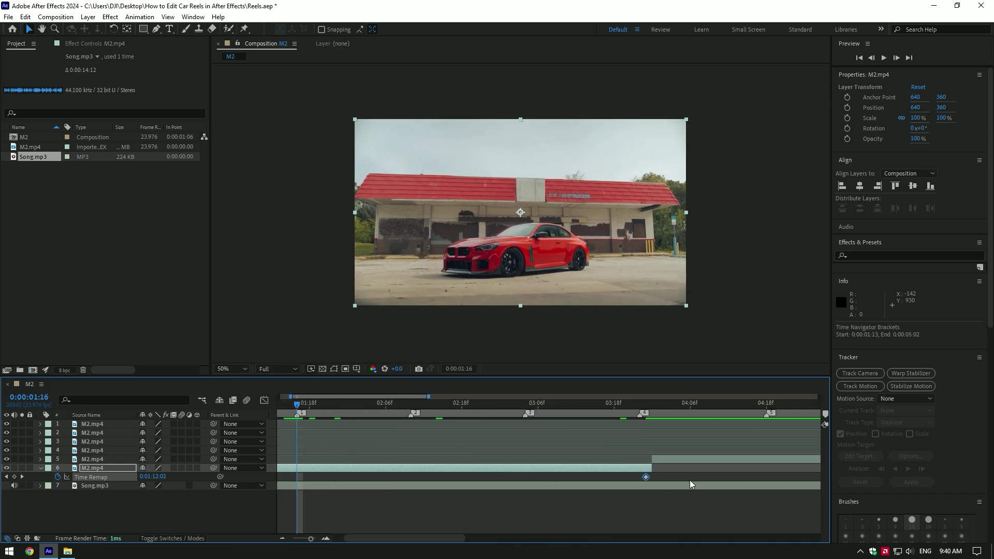
pyautogui.moveTo(646, 481); pyautogui.dragTo(297, 490)
pyautogui.moveTo(364, 538); pyautogui.dragTo(354, 539)
pyautogui.moveTo(700, 469); pyautogui.dragTo(343, 495)
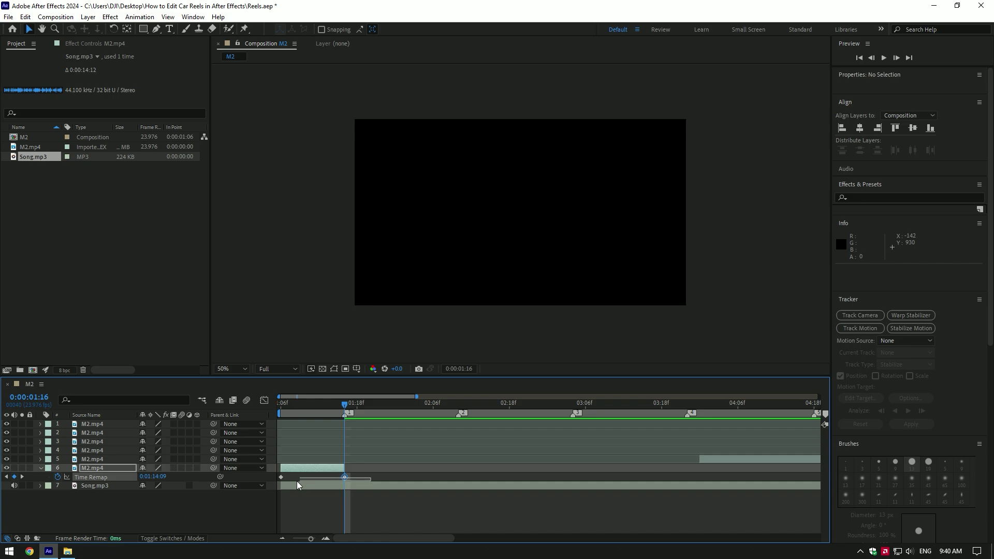
# Ease both Time Remap keyframes in the value graph into an S-curve speed ramp.
pyautogui.click(275, 480)
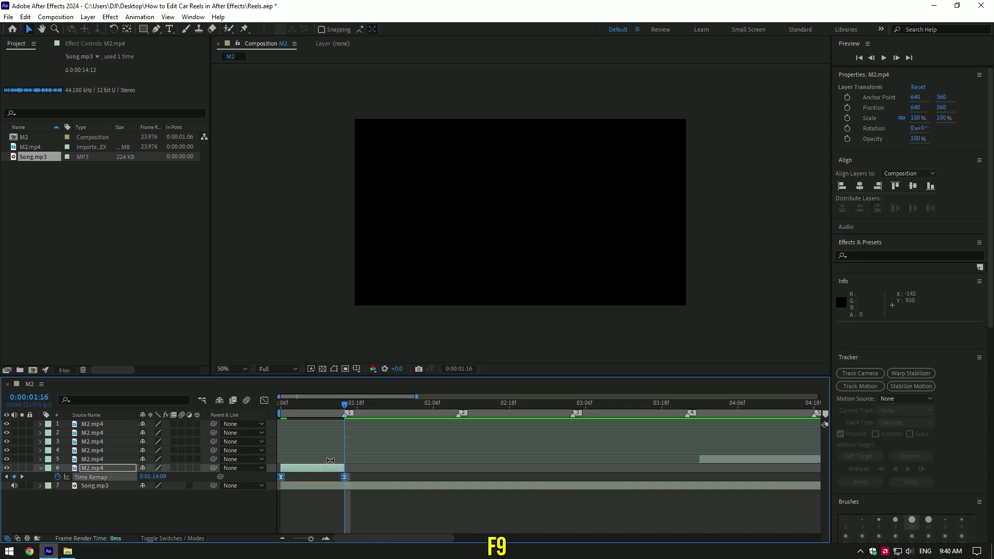
pyautogui.click(266, 402)
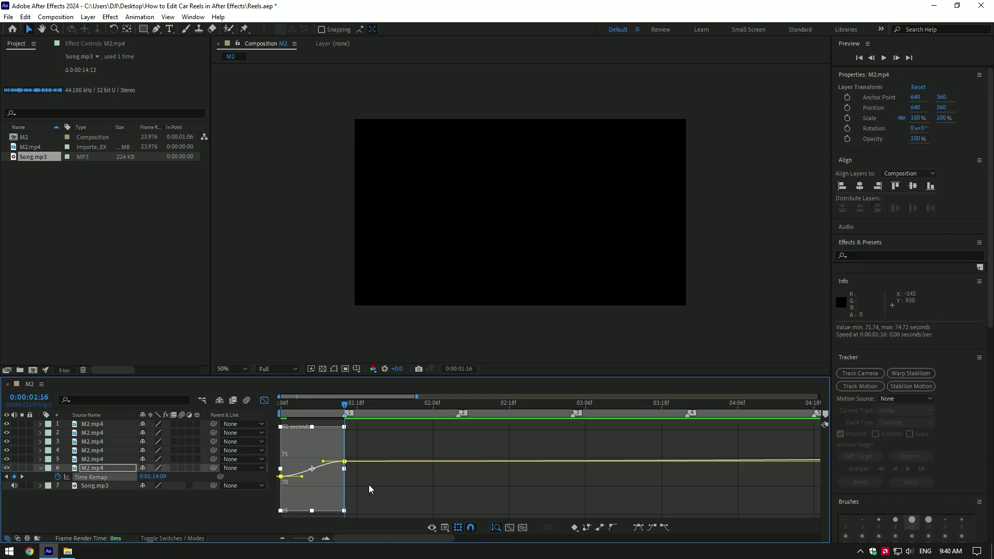
pyautogui.rightClick(370, 502)
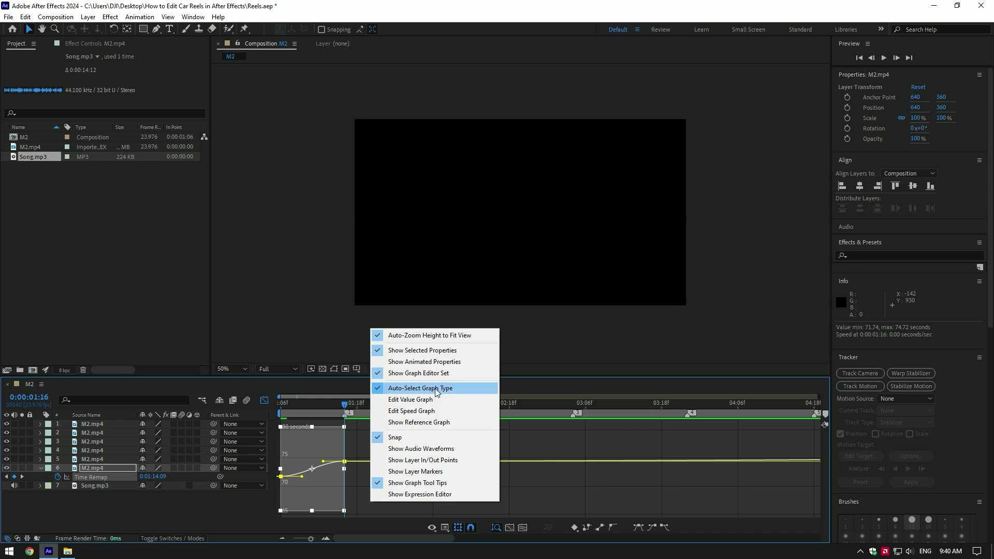
pyautogui.click(411, 400)
pyautogui.moveTo(455, 538); pyautogui.dragTo(347, 537)
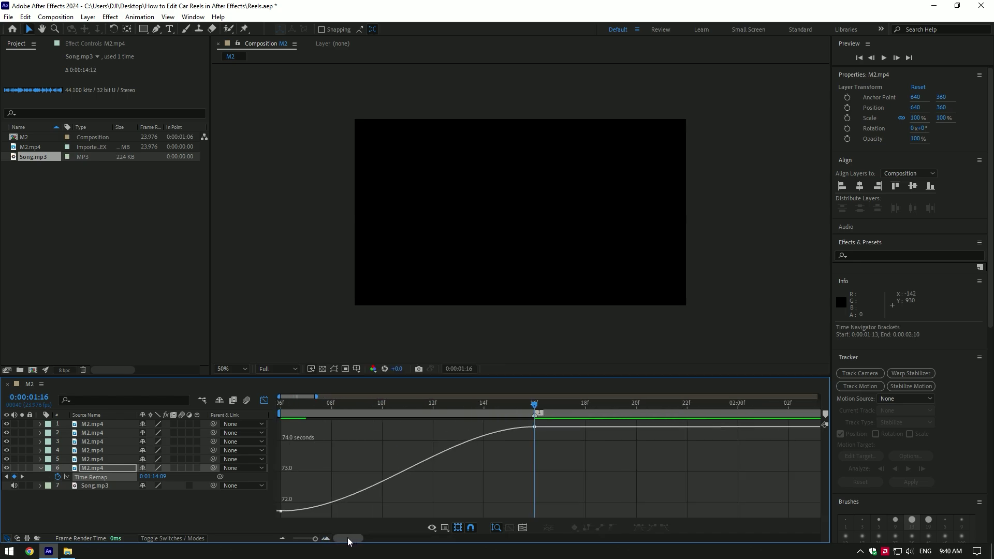
pyautogui.moveTo(315, 498); pyautogui.dragTo(275, 518)
pyautogui.moveTo(367, 510); pyautogui.dragTo(341, 441)
pyautogui.click(535, 427)
pyautogui.moveTo(450, 427); pyautogui.dragTo(472, 503)
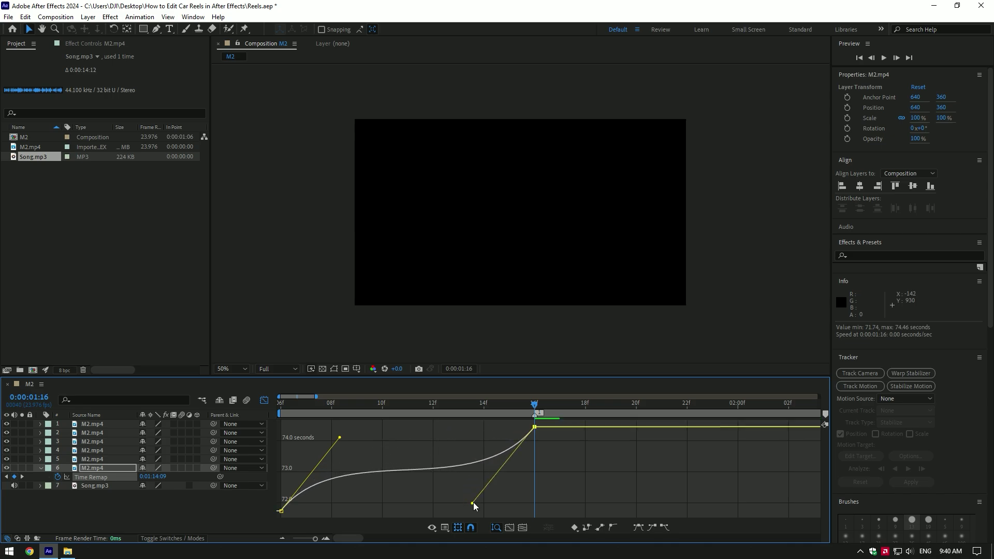
pyautogui.click(264, 401)
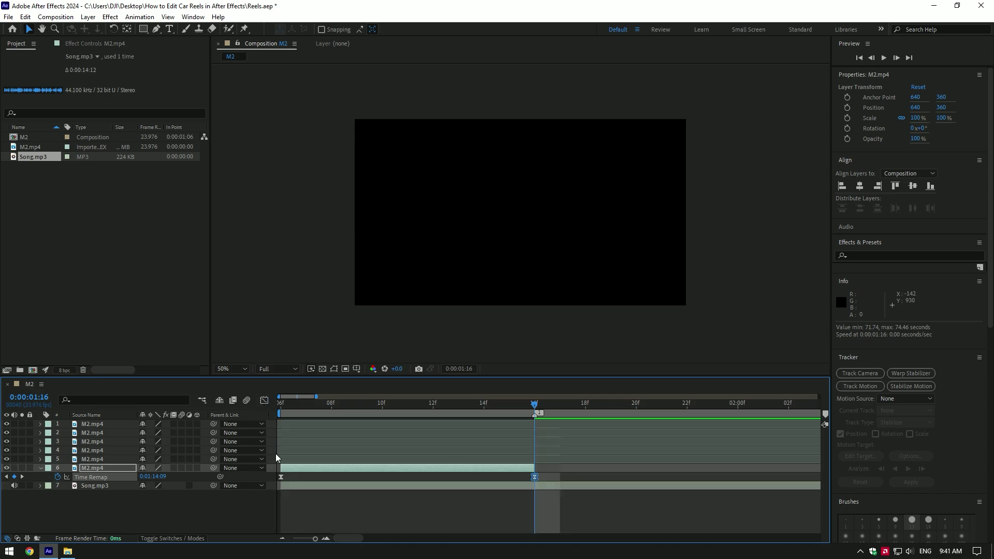
# Enable motion blur on the opening clip and preview the speed ramp.
pyautogui.click(173, 467)
pyautogui.click(41, 467)
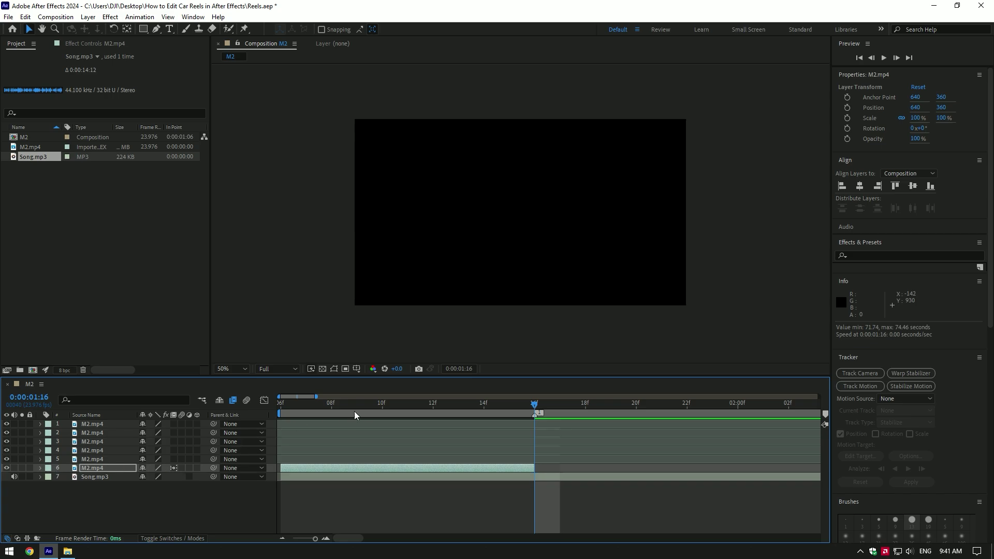
pyautogui.press('space')
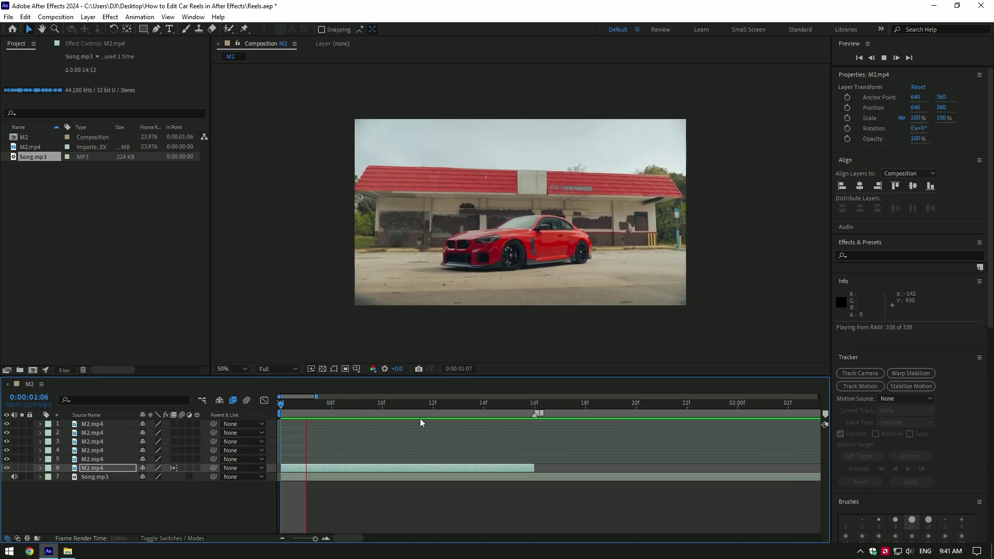
pyautogui.press('space')
pyautogui.scroll(-5, 409, 437)
pyautogui.moveTo(331, 403); pyautogui.dragTo(304, 404)
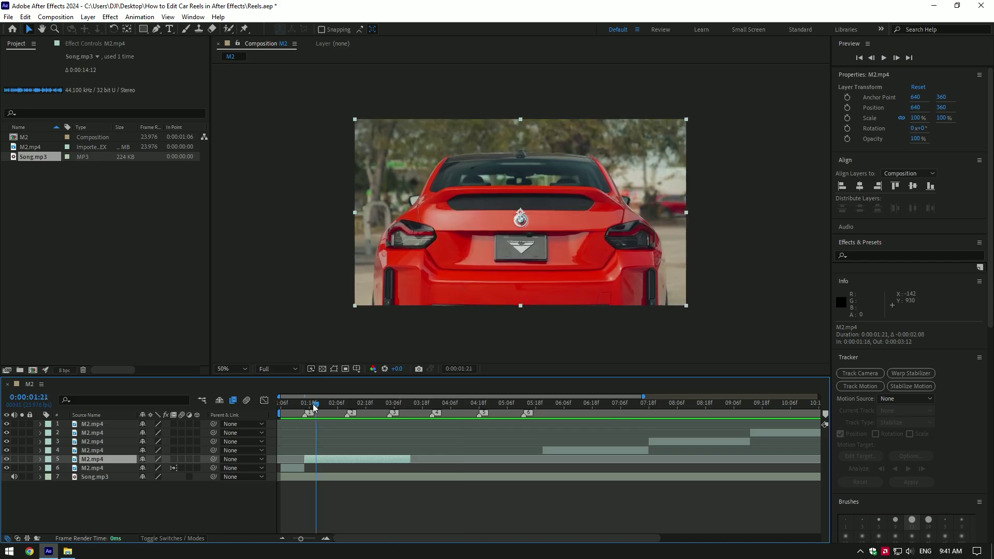
pyautogui.rightClick(320, 458)
pyautogui.click(331, 473)
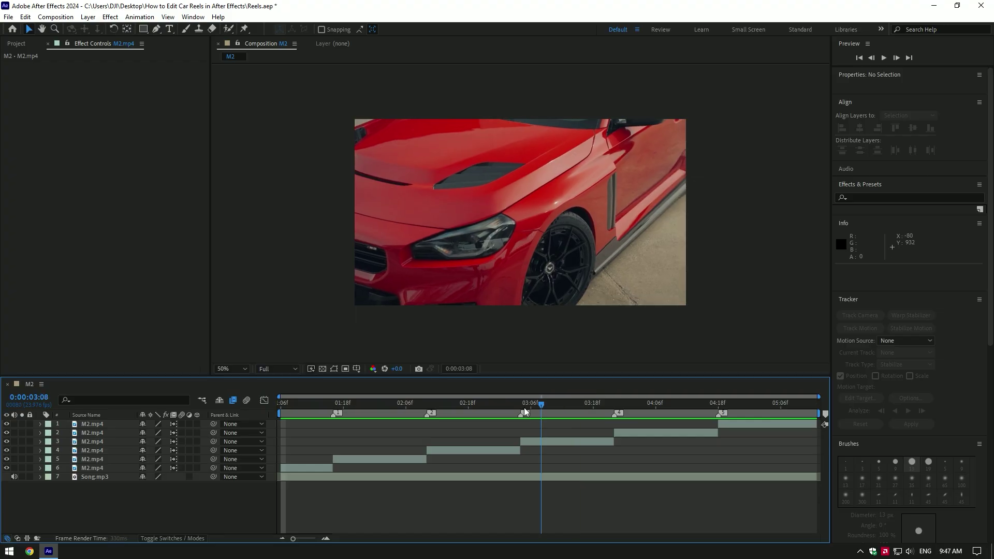
# Duplicate the rear-view clip at the first beat marker and name the copy 'Car only'.
pyautogui.moveTo(536, 404); pyautogui.dragTo(283, 414)
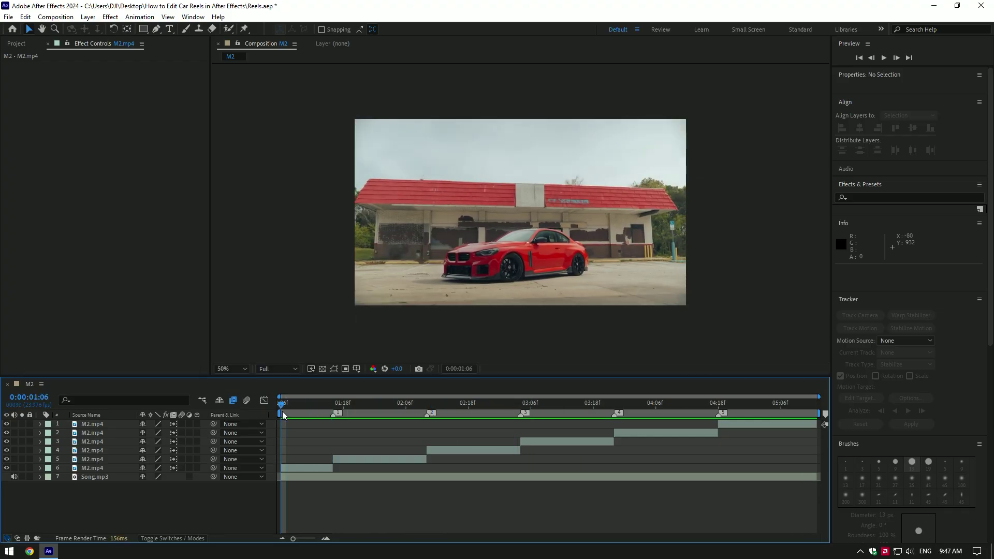
pyautogui.press('space')
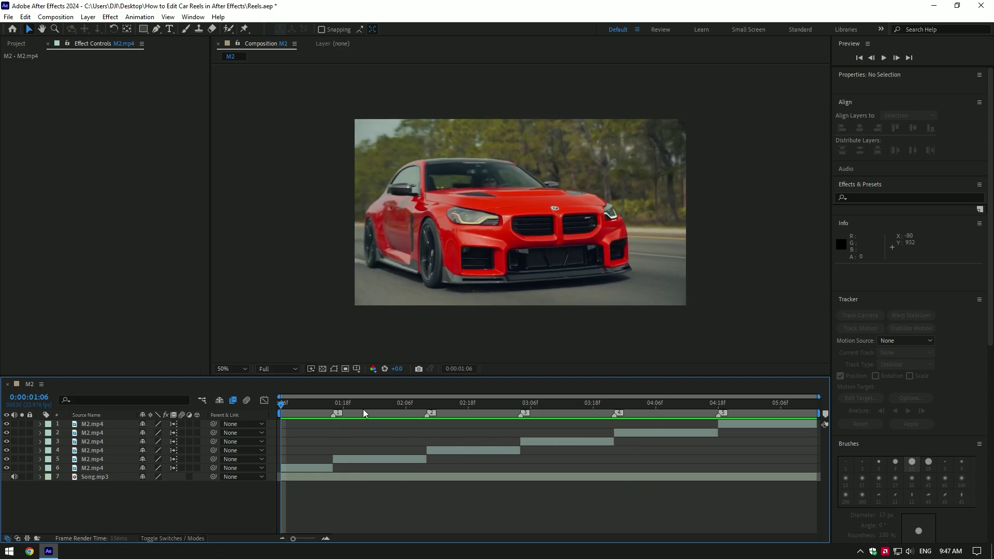
pyautogui.click(375, 405)
pyautogui.moveTo(375, 405)
pyautogui.mouseDown()
pyautogui.moveTo(280, 404)
pyautogui.moveTo(333, 404)
pyautogui.mouseUp()
pyautogui.click(354, 460)
pyautogui.hotkey('ctrl', 'd')
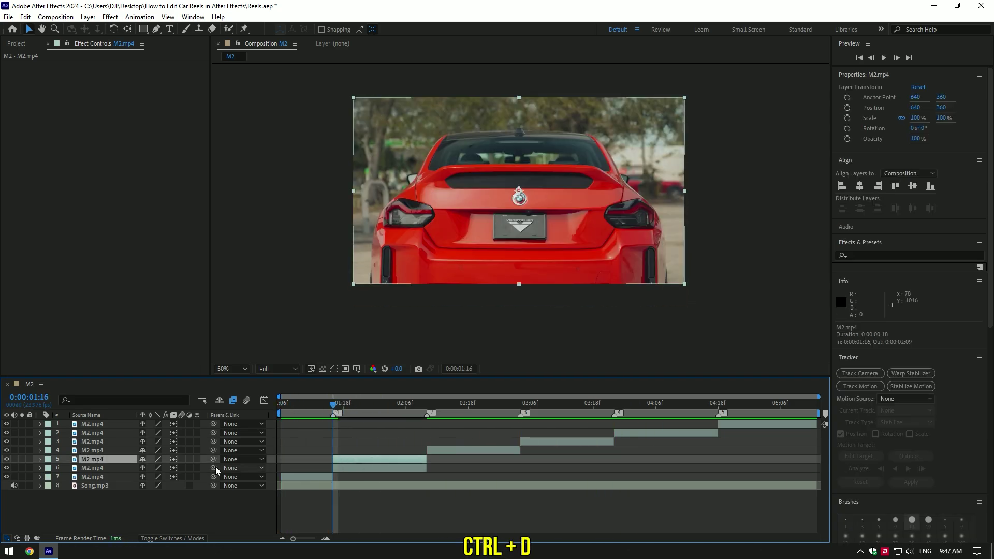
pyautogui.rightClick(114, 460)
pyautogui.click(144, 430)
pyautogui.write('Car only')
pyautogui.press('Return')
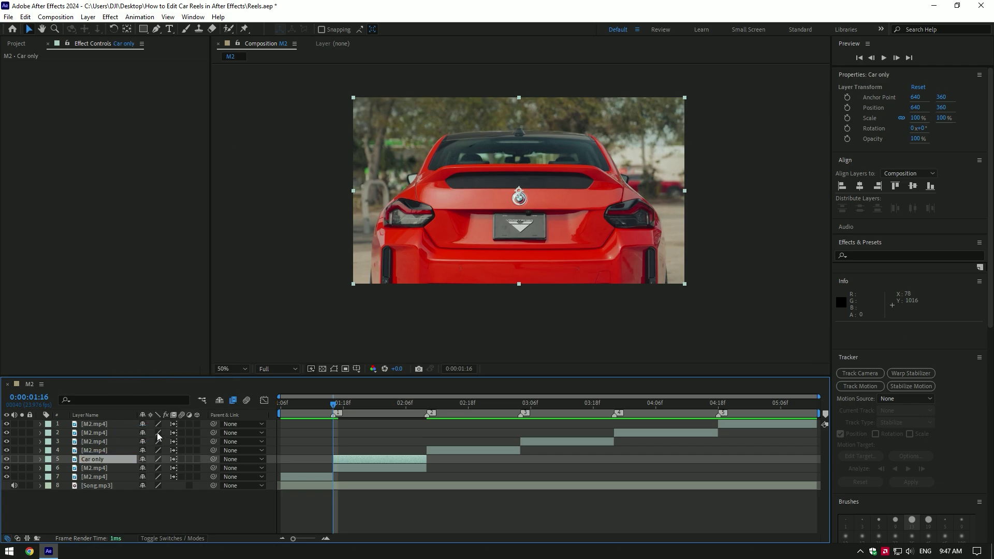
# Pre-compose the Car only layer with Move all attributes selected.
pyautogui.rightClick(337, 461)
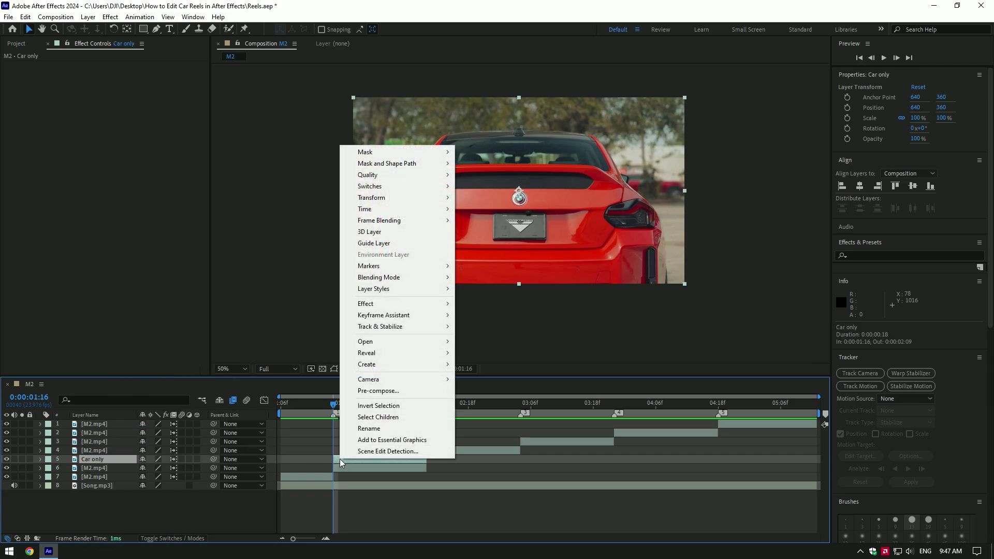
pyautogui.click(372, 393)
pyautogui.click(567, 293)
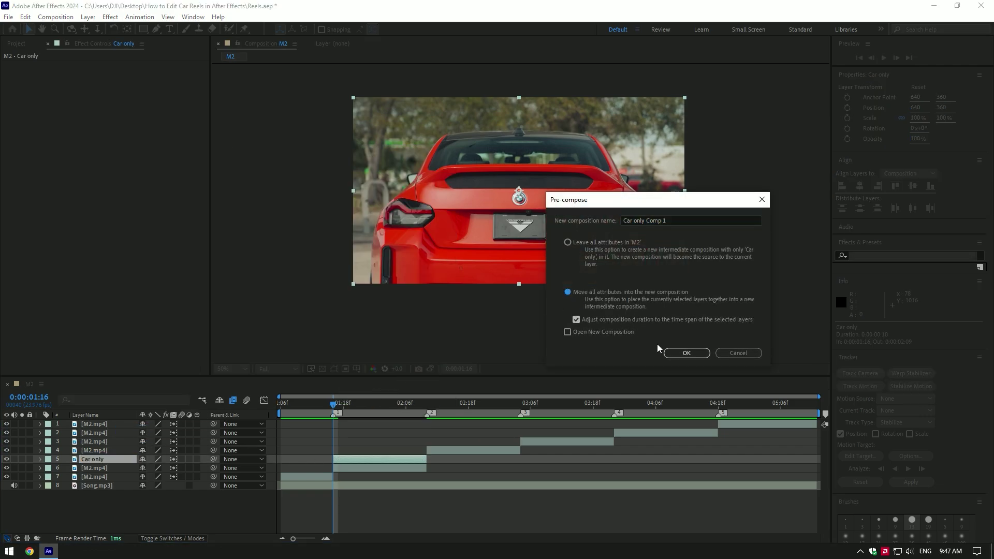
# Create Car only Comp 1 and freeze it on the current frame.
pyautogui.click(686, 353)
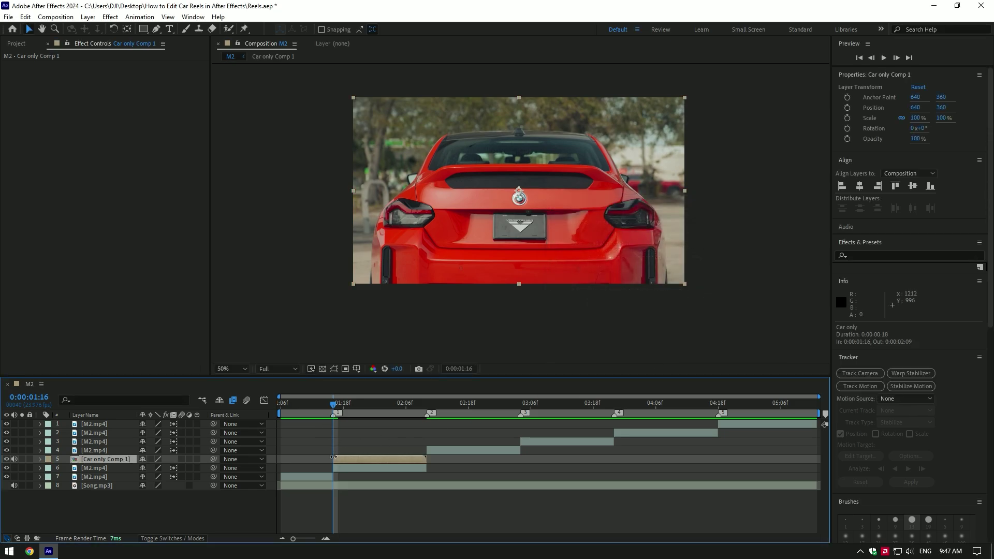
pyautogui.rightClick(336, 458)
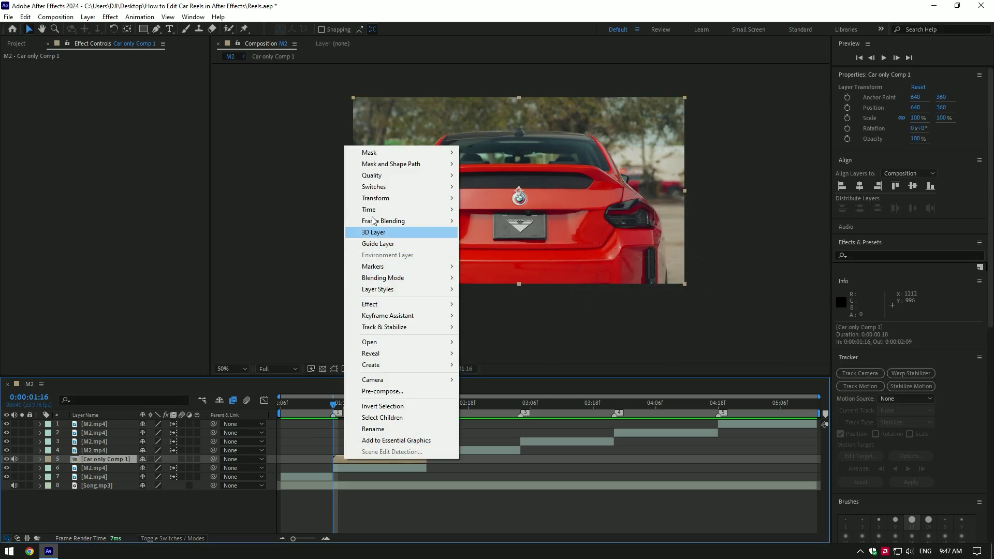
pyautogui.click(501, 244)
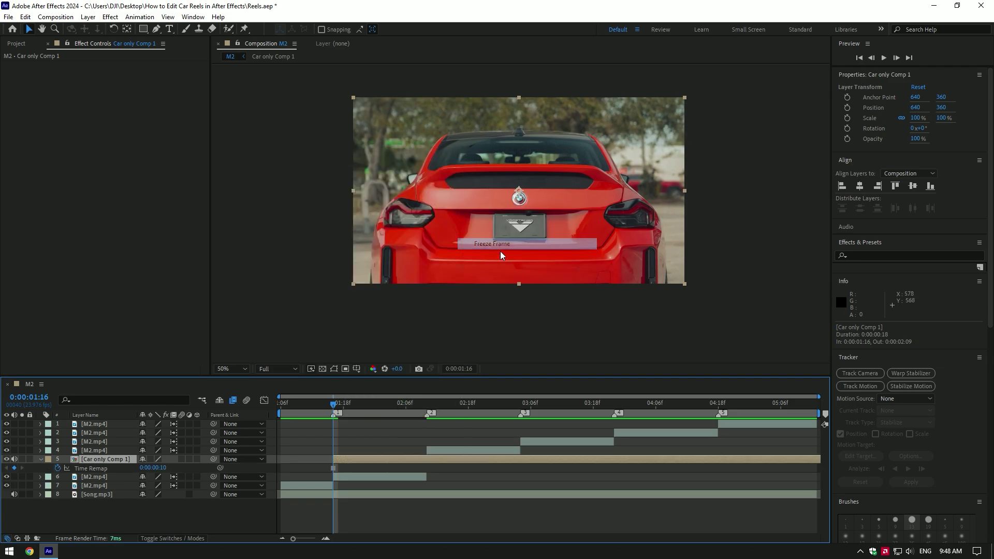
# Start the frozen layer at 0:00:01:11, split it at 0:00:01:16 and delete the remainder.
pyautogui.moveTo(339, 412); pyautogui.dragTo(307, 406)
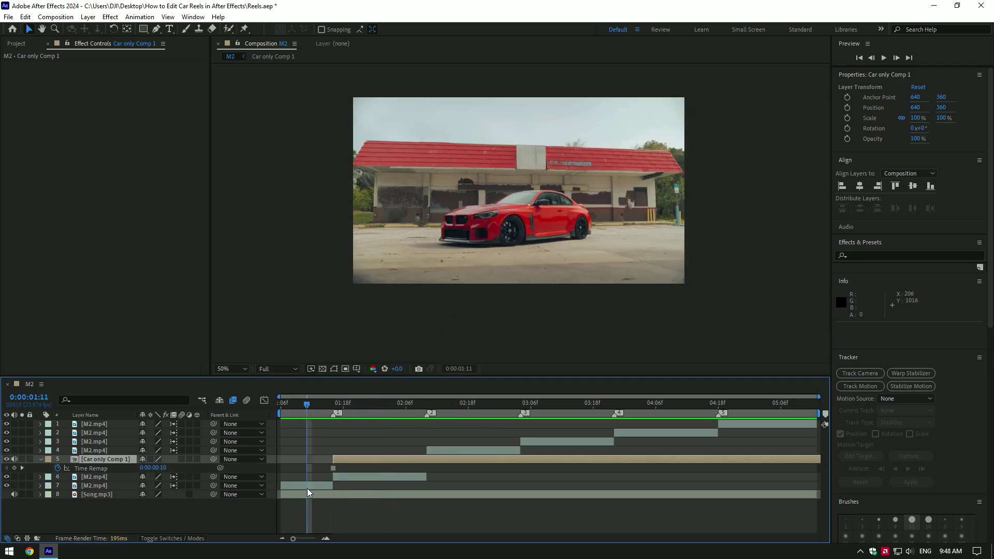
pyautogui.moveTo(346, 458); pyautogui.dragTo(331, 461)
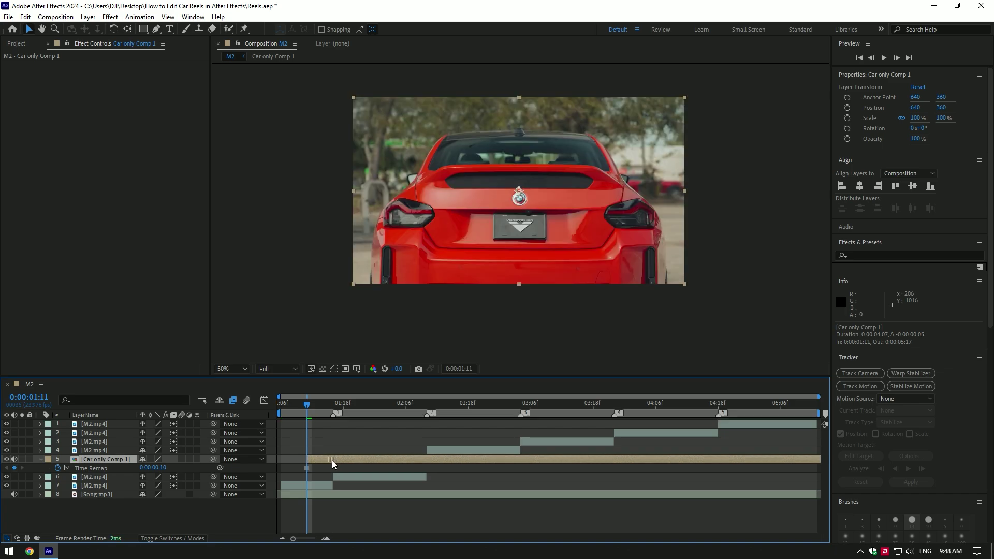
pyautogui.click(331, 402)
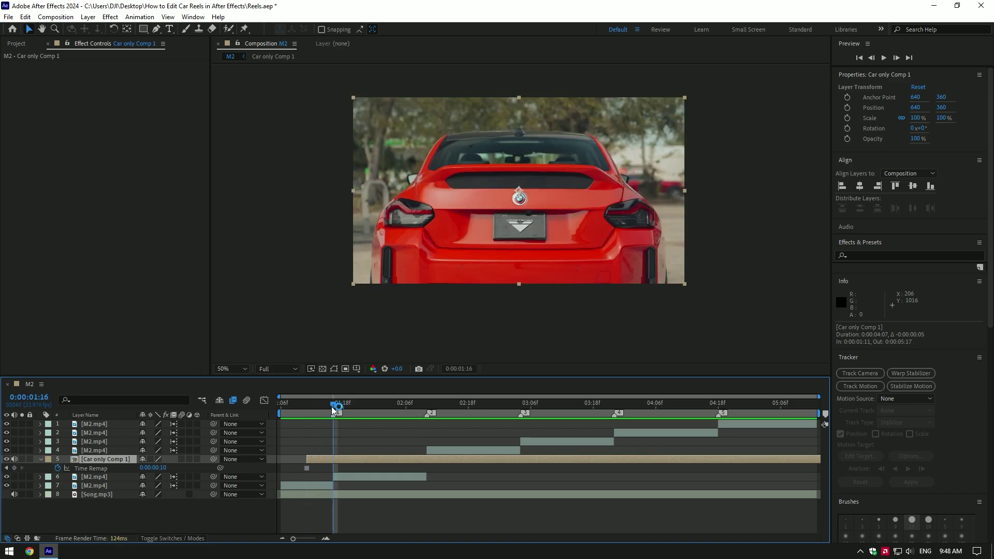
pyautogui.hotkey('ctrl', 'shift', 'd')
pyautogui.press('Delete')
pyautogui.press('pageup')
pyautogui.press('pageup')
pyautogui.press('pageup')
pyautogui.click(228, 30)
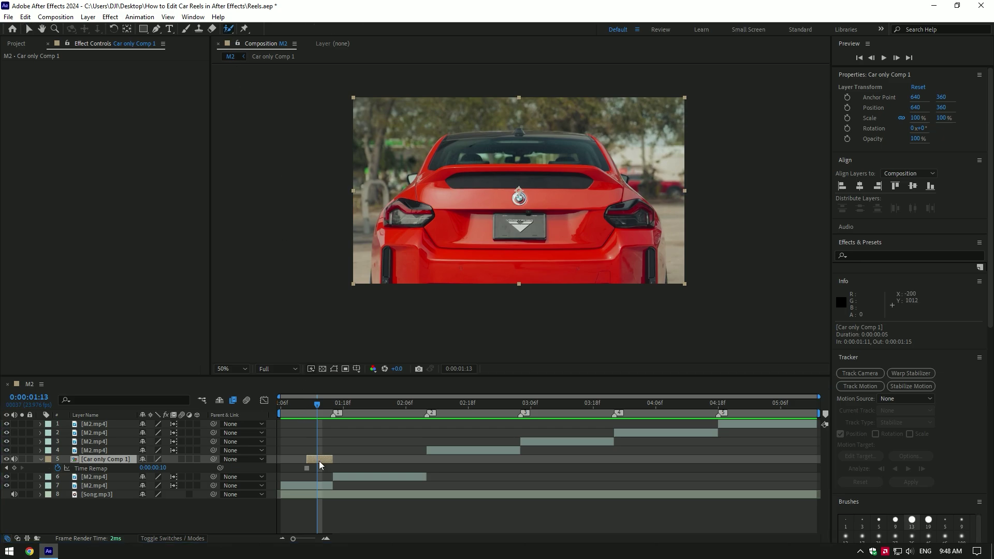
# Paint Roto Brush strokes over the car's body, roof, right pillar, taillight and bumper.
pyautogui.doubleClick(319, 460)
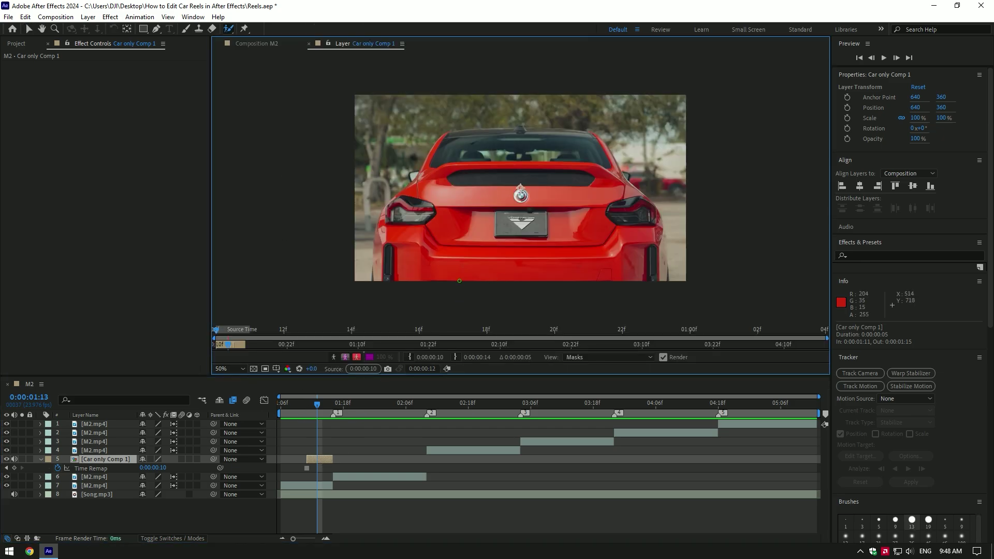
pyautogui.moveTo(378, 259); pyautogui.dragTo(663, 275)
pyautogui.moveTo(469, 215); pyautogui.dragTo(632, 220)
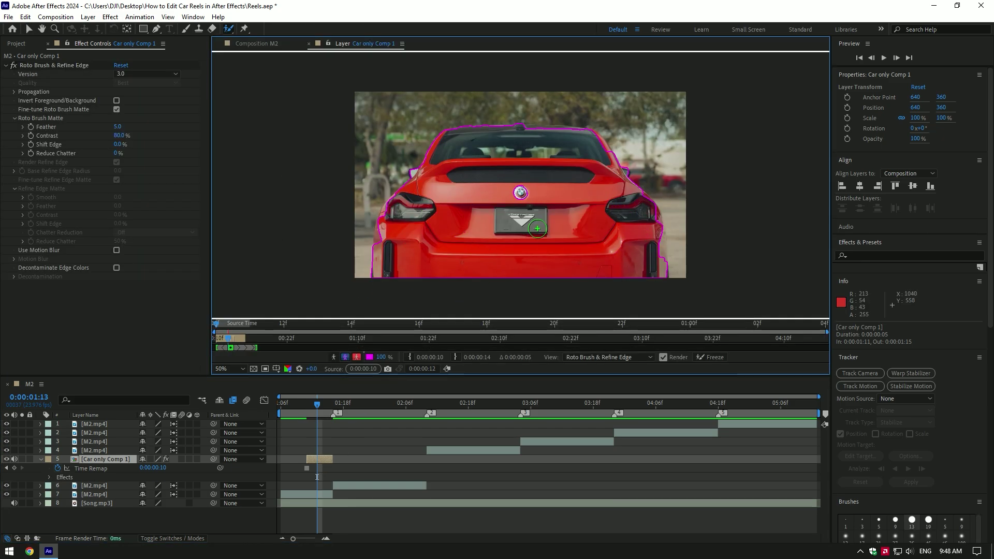
pyautogui.scroll(1, 554, 228)
pyautogui.moveTo(569, 165); pyautogui.dragTo(595, 166)
pyautogui.moveTo(716, 172); pyautogui.dragTo(754, 232)
pyautogui.moveTo(757, 282); pyautogui.dragTo(584, 232)
pyautogui.moveTo(647, 240); pyautogui.dragTo(668, 275)
pyautogui.moveTo(673, 282); pyautogui.dragTo(581, 136)
pyautogui.moveTo(587, 148); pyautogui.dragTo(596, 223)
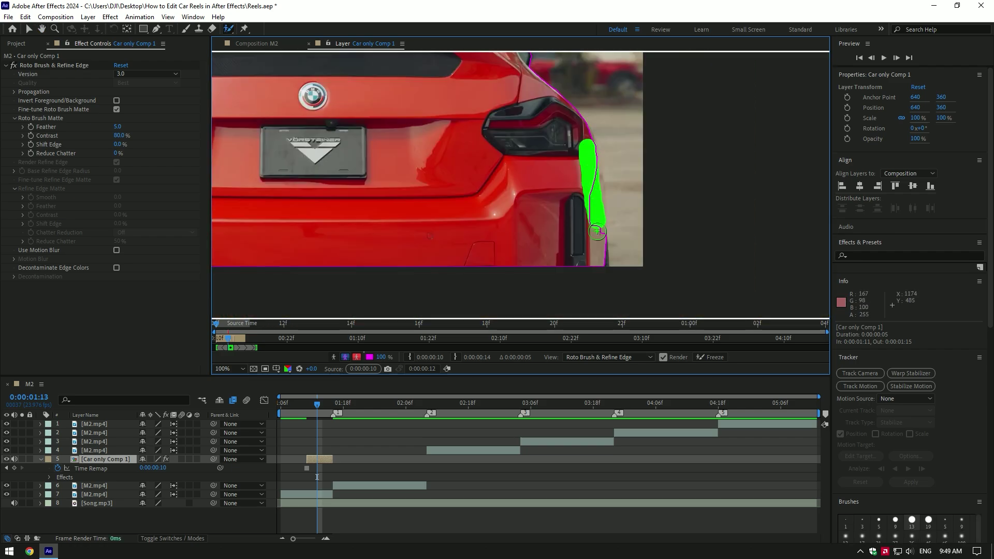
pyautogui.scroll(-1, 456, 160)
# Freeze the computed car matte and go back to the M2 composition.
pyautogui.moveTo(428, 113); pyautogui.dragTo(473, 151)
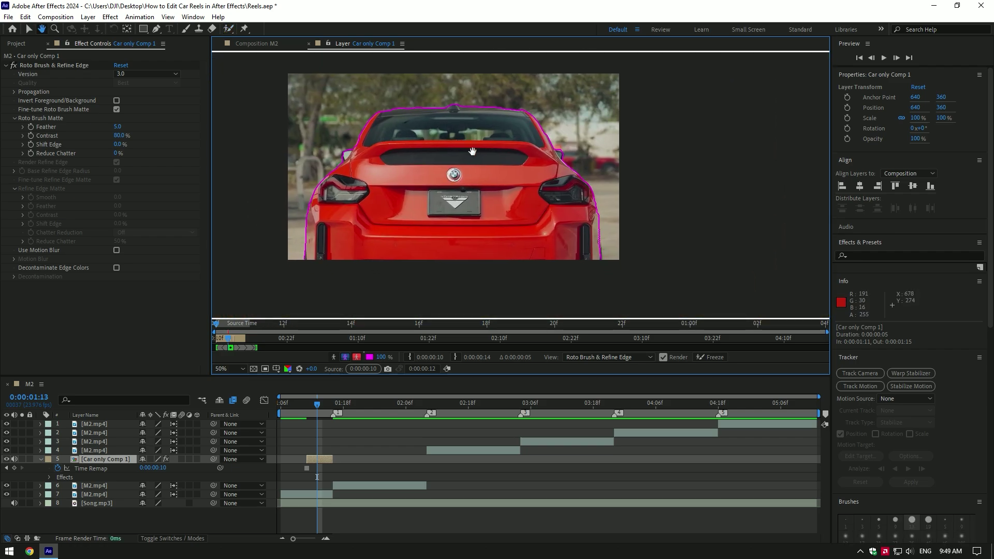
pyautogui.click(706, 356)
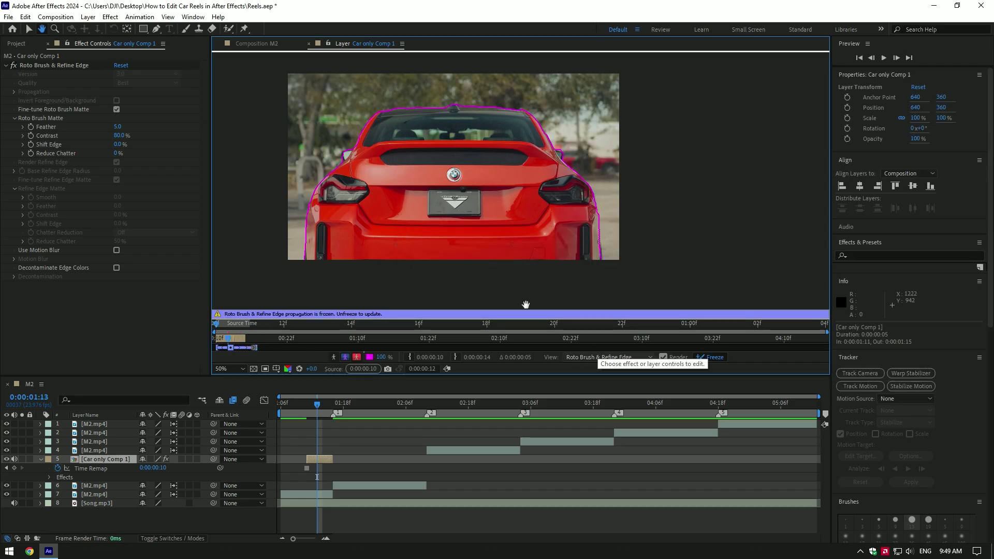
pyautogui.click(257, 44)
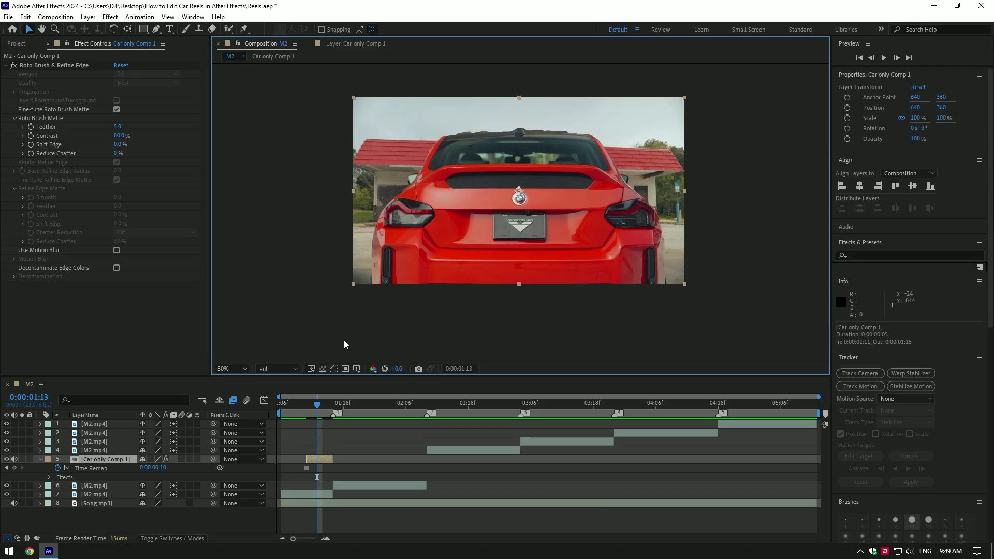
# Keyframe the car's Scale at 100% at 0:00:01:16 and 0% at 0:00:01:11.
pyautogui.moveTo(313, 402)
pyautogui.mouseDown()
pyautogui.moveTo(298, 404)
pyautogui.moveTo(372, 408)
pyautogui.moveTo(305, 412)
pyautogui.moveTo(326, 432)
pyautogui.moveTo(330, 405)
pyautogui.mouseUp()
pyautogui.press('u')
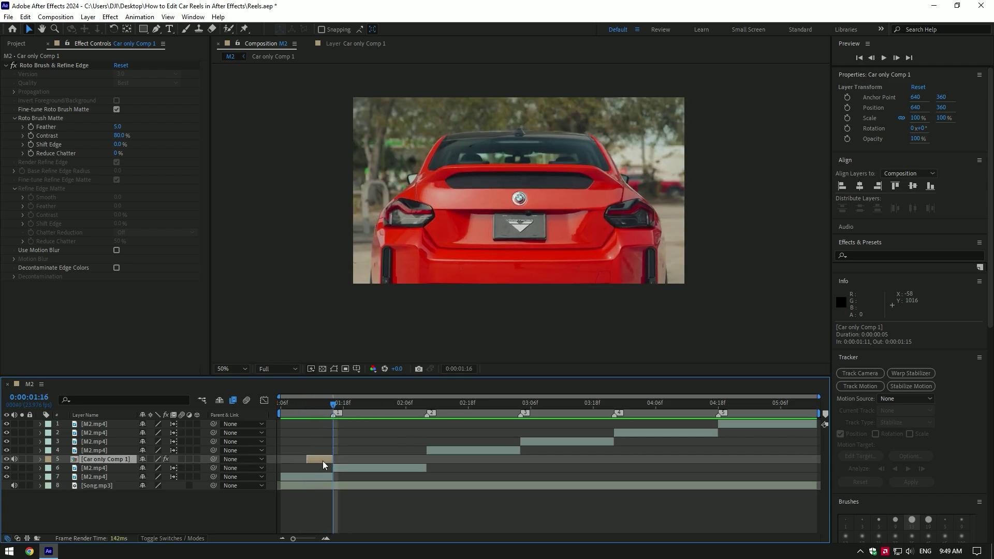
pyautogui.press('s')
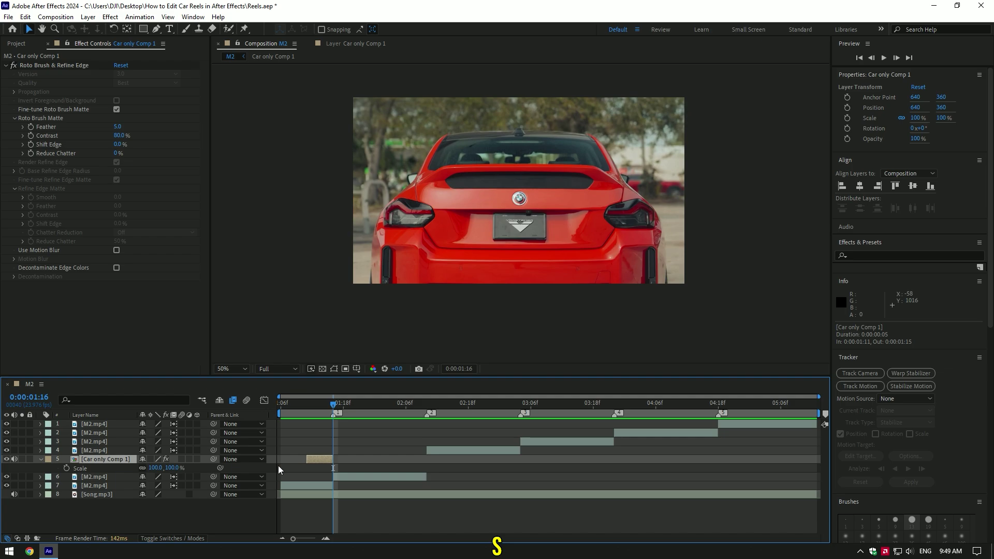
pyautogui.click(66, 468)
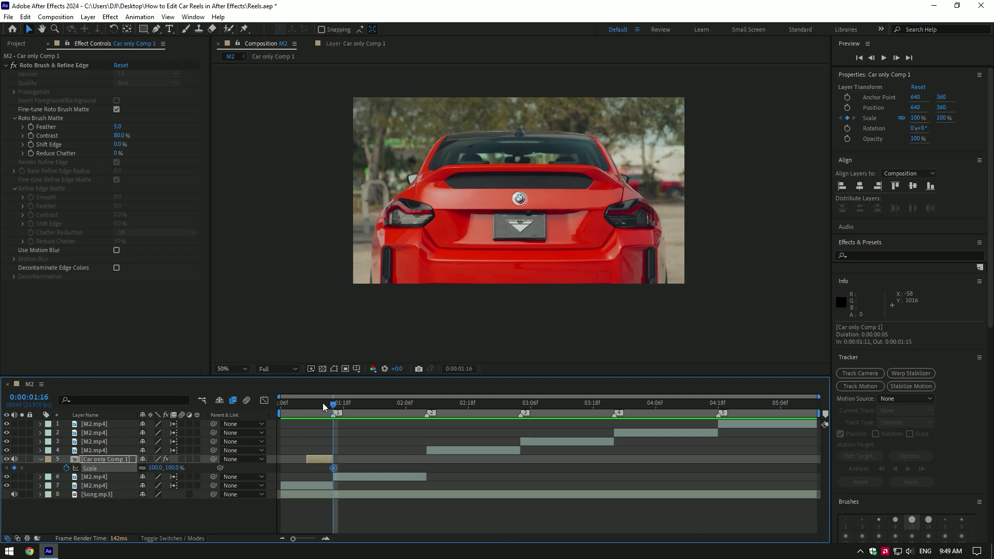
pyautogui.click(309, 404)
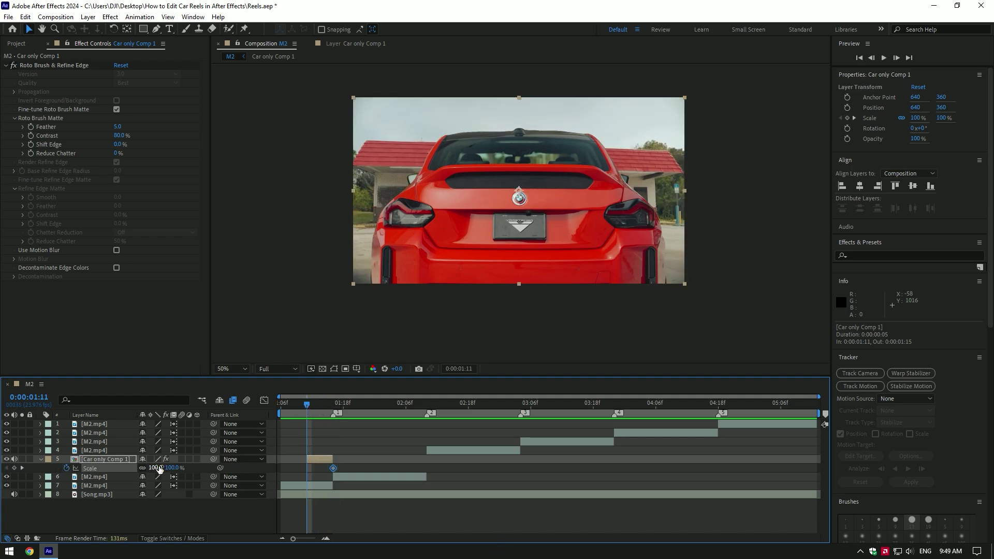
pyautogui.write('0')
pyautogui.press('Return')
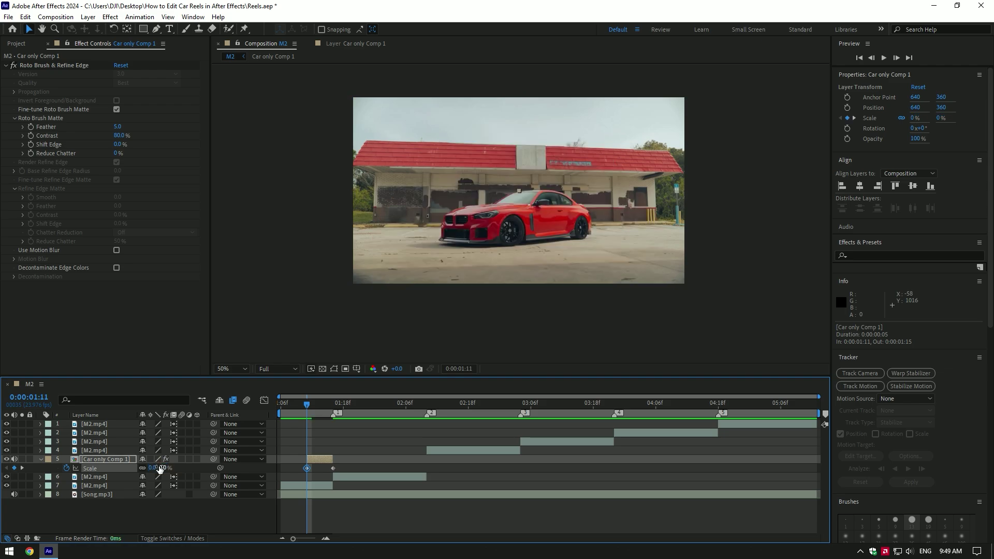
# Enable motion blur on the car layer and preview the scale-up.
pyautogui.click(287, 404)
pyautogui.press('space')
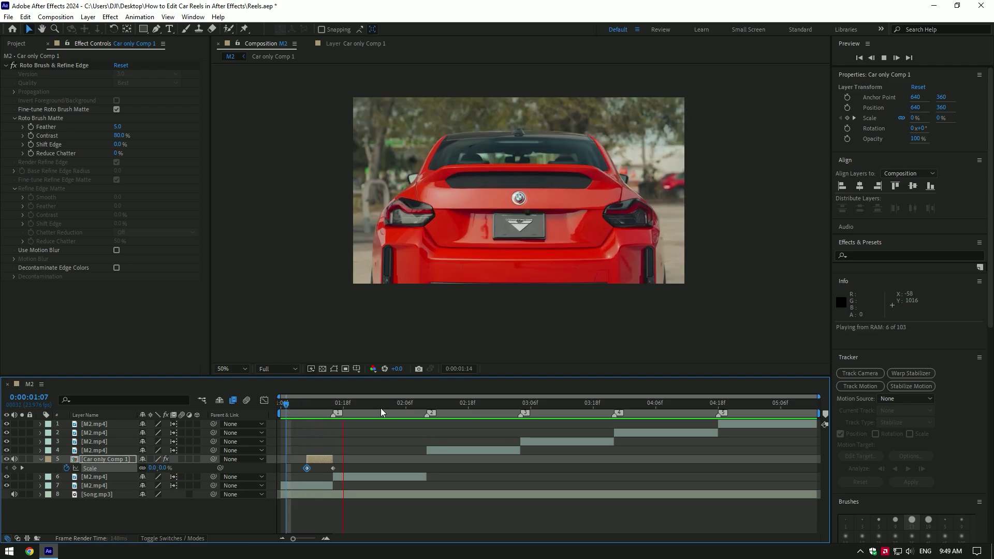
pyautogui.press('space')
pyautogui.moveTo(291, 412); pyautogui.dragTo(323, 412)
pyautogui.click(184, 461)
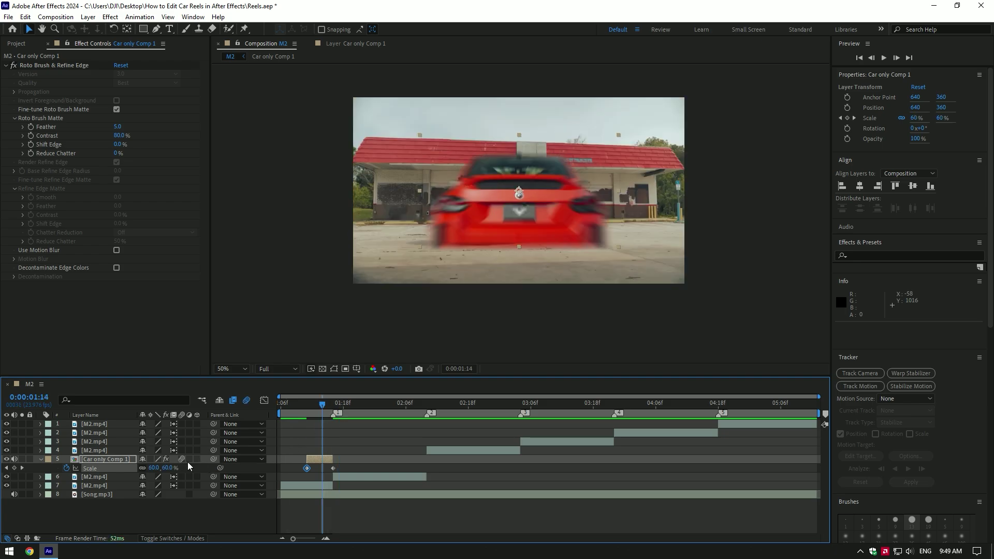
pyautogui.click(303, 403)
pyautogui.press('space')
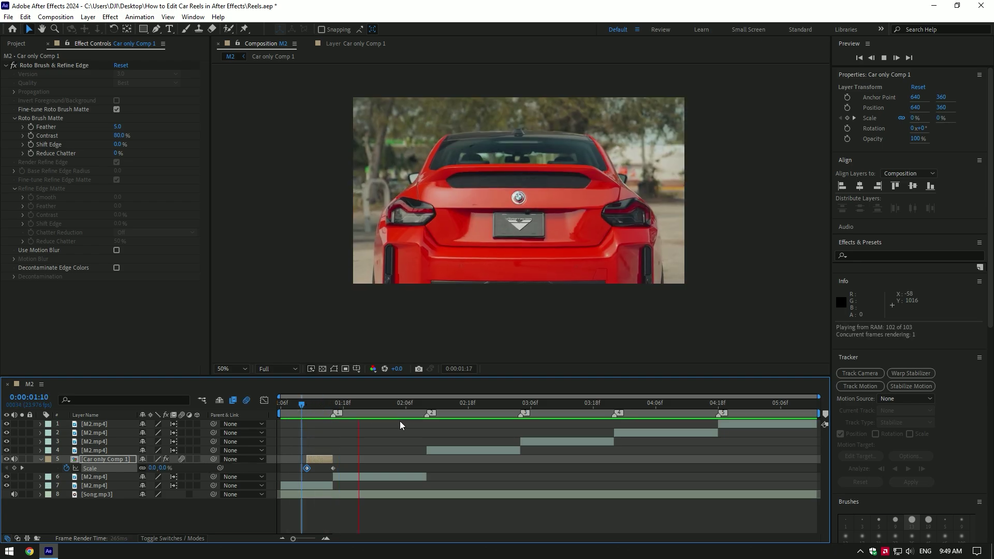
pyautogui.press('space')
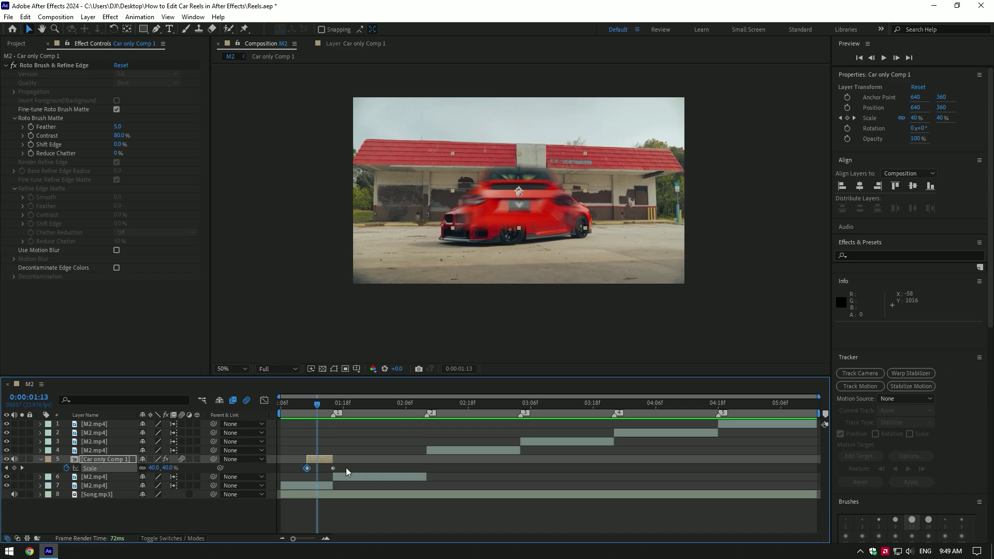
# Apply Easy Ease (F9) to both Scale keyframes.
pyautogui.moveTo(346, 467); pyautogui.dragTo(299, 471)
pyautogui.press('F9')
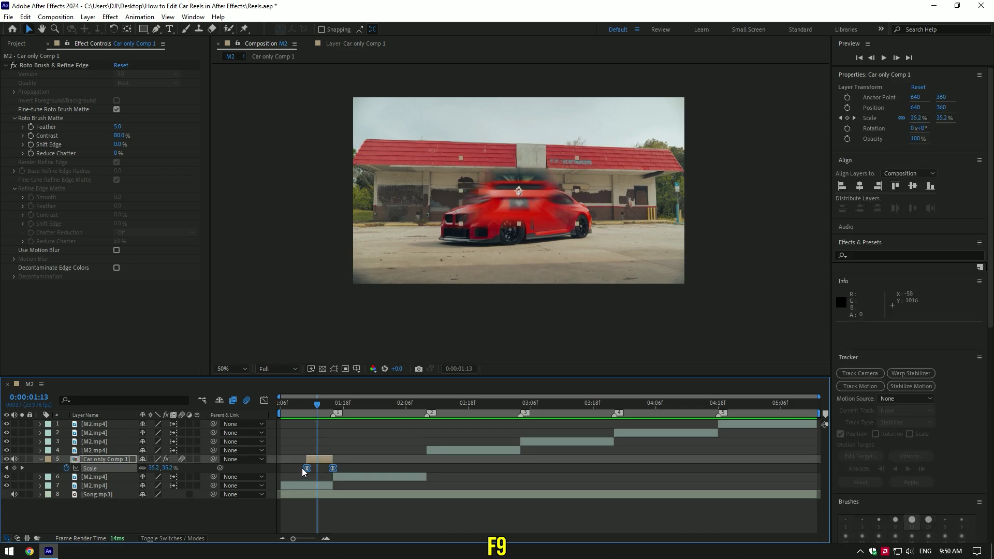
pyautogui.click(265, 402)
# Drag the Scale speed graph's influence handle so the speed peaks late and sharp.
pyautogui.rightClick(355, 481)
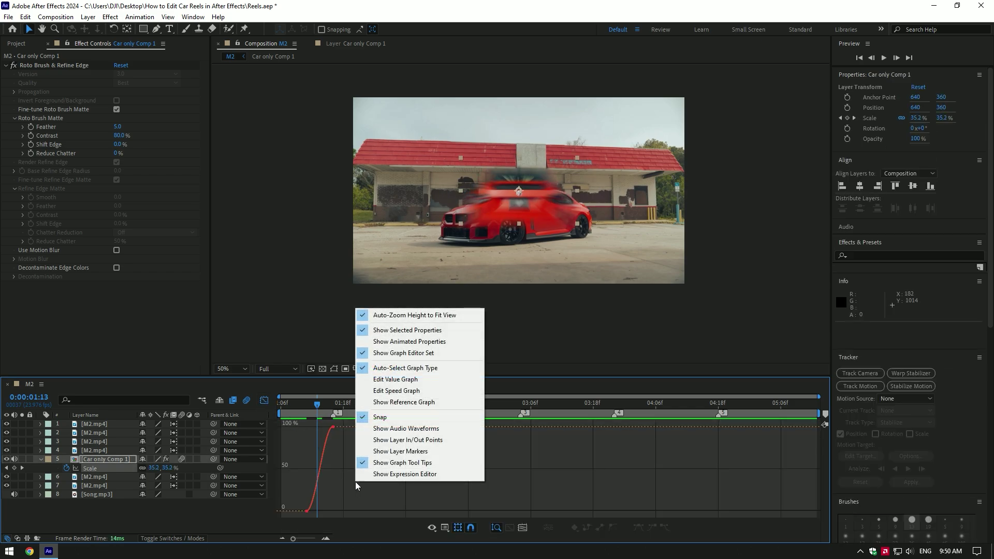
pyautogui.click(397, 391)
pyautogui.click(325, 539)
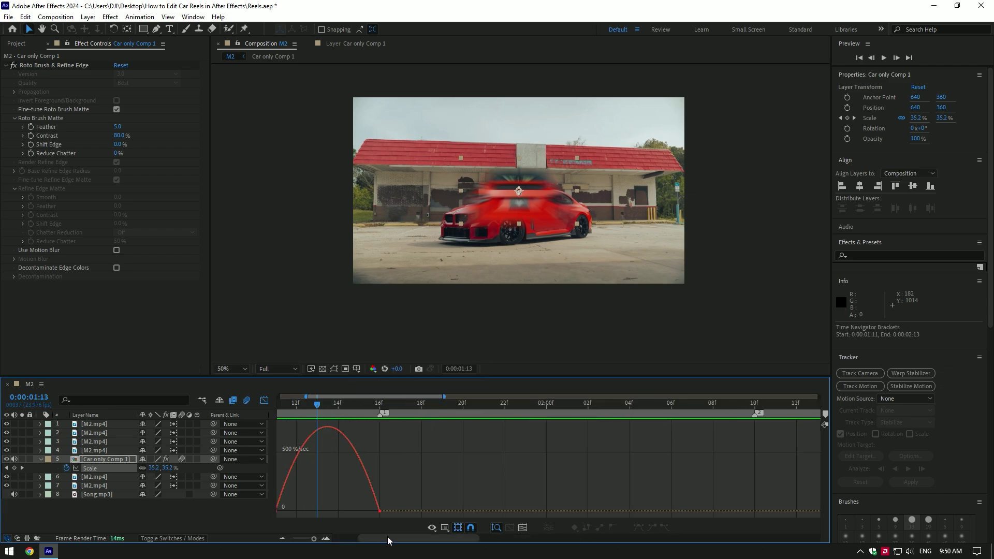
pyautogui.moveTo(368, 518); pyautogui.dragTo(411, 512)
pyautogui.click(264, 401)
# Preview the car scale animation from 0:00:01:09.
pyautogui.click(302, 403)
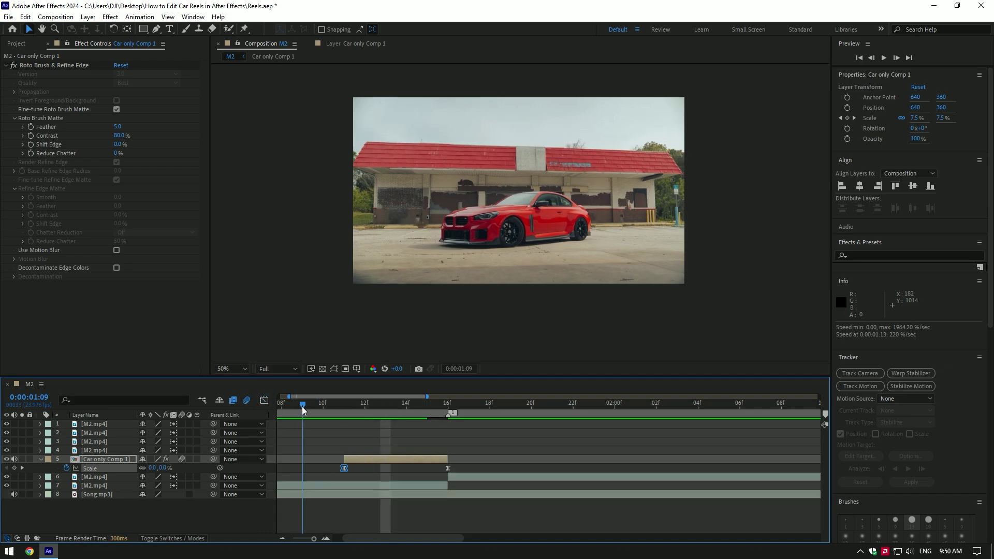
pyautogui.press('space')
pyautogui.press('space')
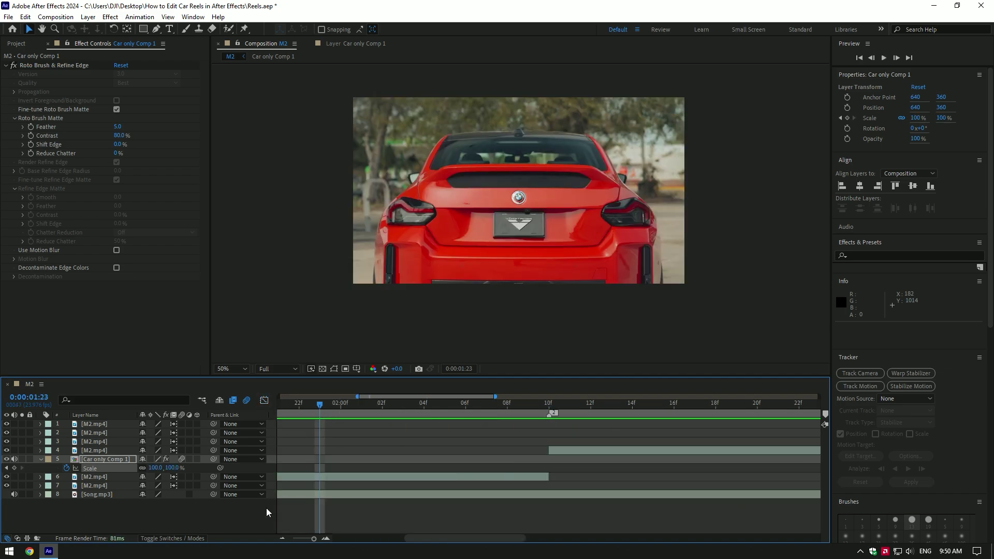
pyautogui.moveTo(314, 539); pyautogui.dragTo(299, 539)
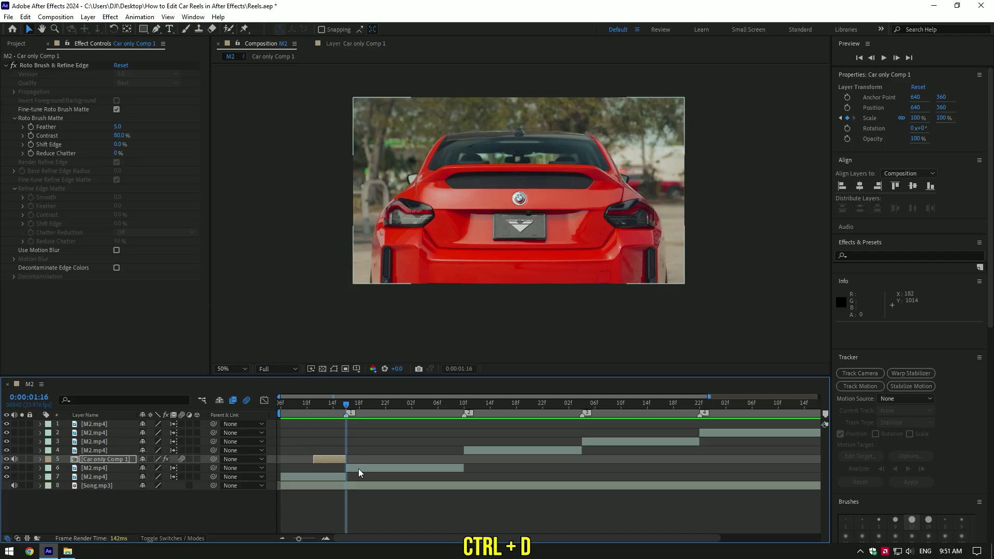
pyautogui.click(358, 468)
# Pre-compose the M2.mp4 copy into M2.mp4 Comp 1, moving all attributes.
pyautogui.rightClick(373, 470)
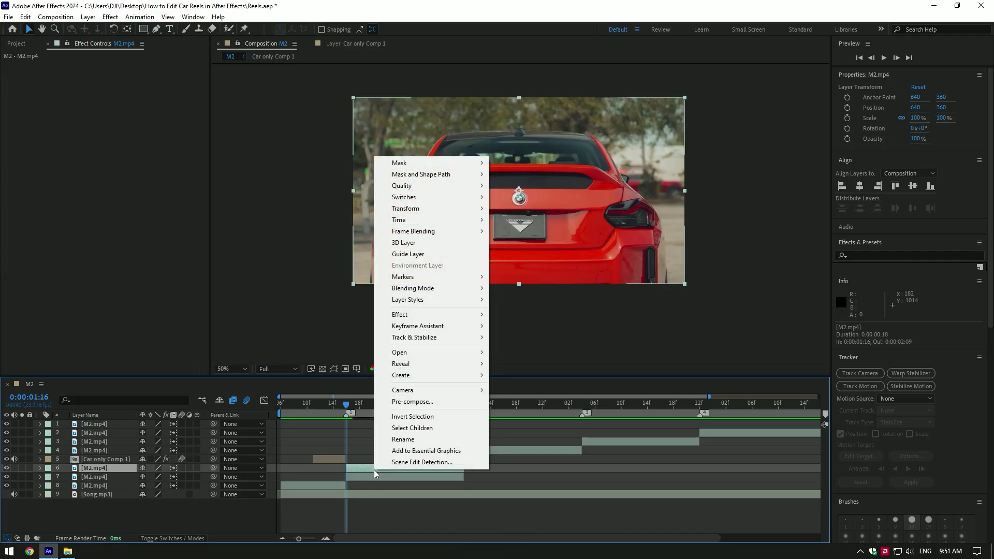
pyautogui.click(408, 404)
pyautogui.click(573, 292)
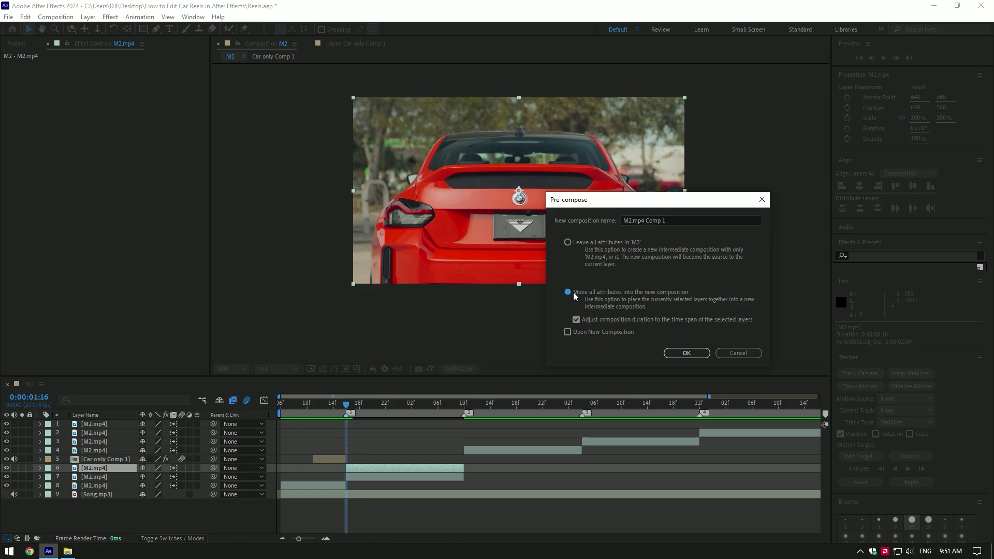
pyautogui.click(683, 354)
# Rename the new precomp layer to 'Car only'.
pyautogui.rightClick(106, 469)
pyautogui.click(127, 439)
pyautogui.write('Car only')
pyautogui.press('Return')
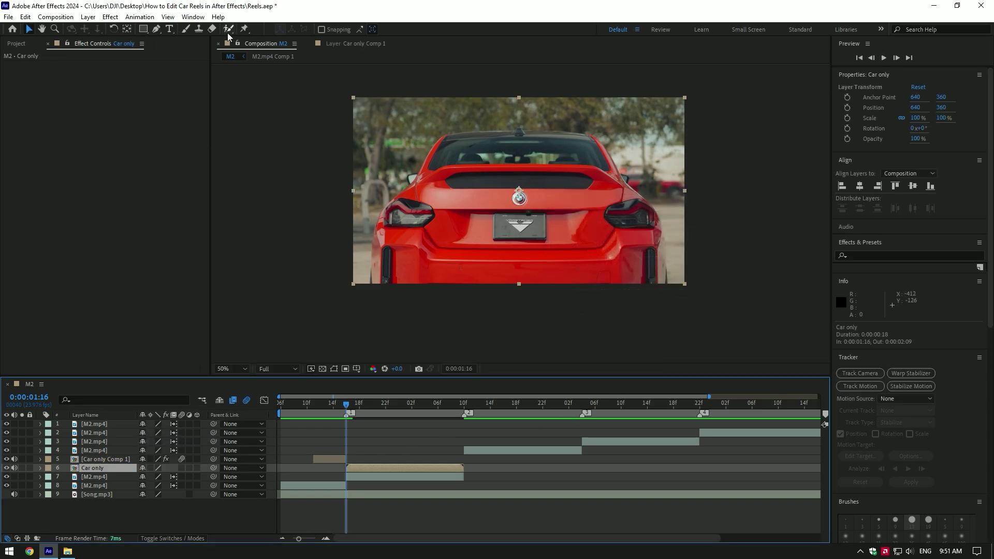
pyautogui.click(228, 31)
# In the Car only layer view, paint the car as roto foreground, adding both taillights.
pyautogui.doubleClick(364, 465)
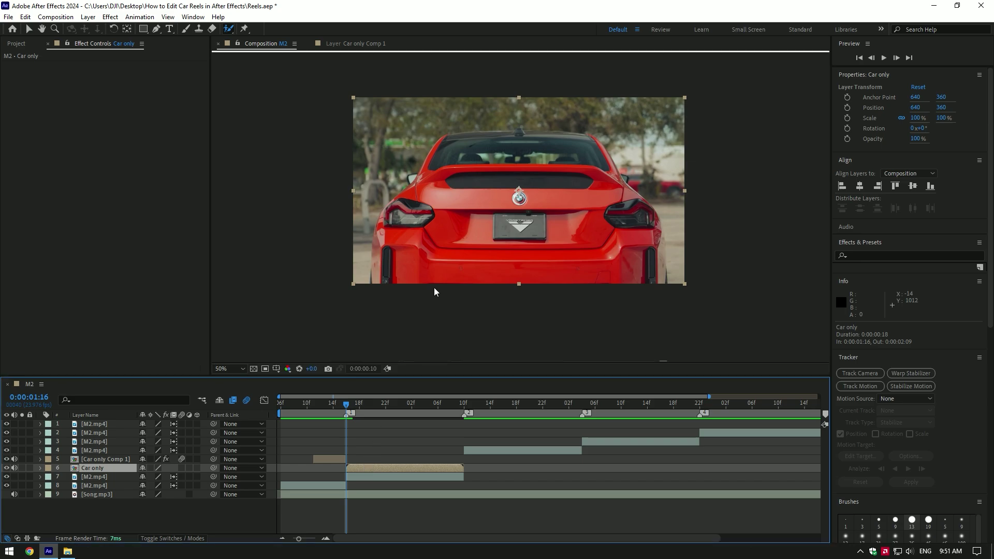
pyautogui.moveTo(374, 283); pyautogui.dragTo(438, 143)
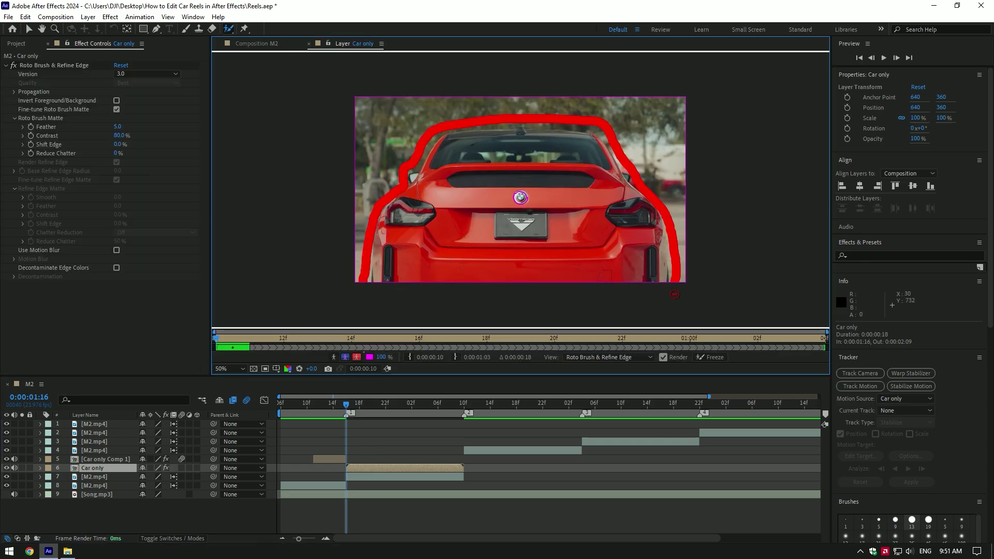
pyautogui.scroll(2, 405, 249)
pyautogui.moveTo(371, 169); pyautogui.dragTo(407, 140)
pyautogui.moveTo(510, 84); pyautogui.dragTo(426, 222)
pyautogui.moveTo(621, 215)
pyautogui.mouseDown()
pyautogui.moveTo(554, 196)
pyautogui.moveTo(286, 61)
pyautogui.mouseUp()
pyautogui.moveTo(472, 142); pyautogui.dragTo(481, 153)
pyautogui.scroll(-2, 481, 153)
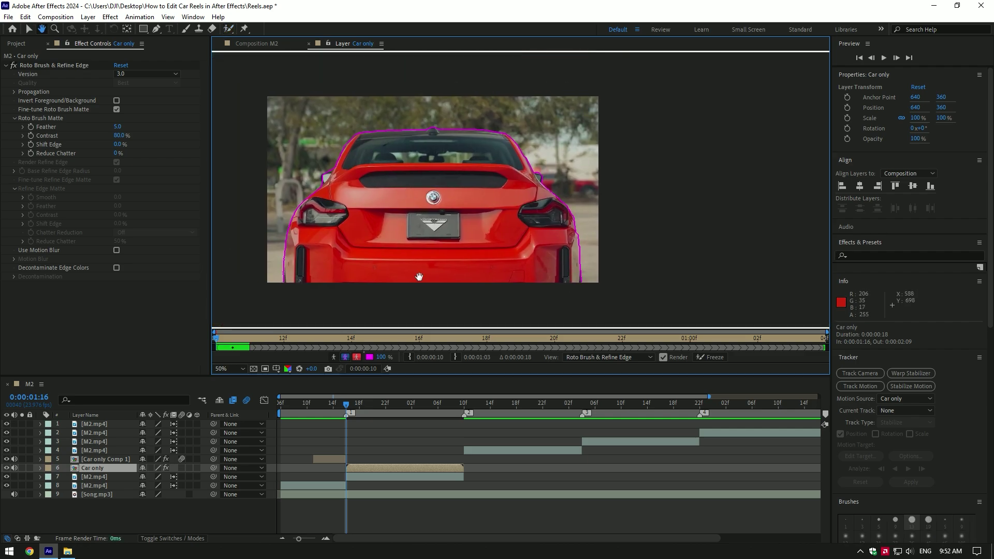
# Preview the matte to 0:00:02:06, freeze the roto propagation and return to M2.
pyautogui.press('space')
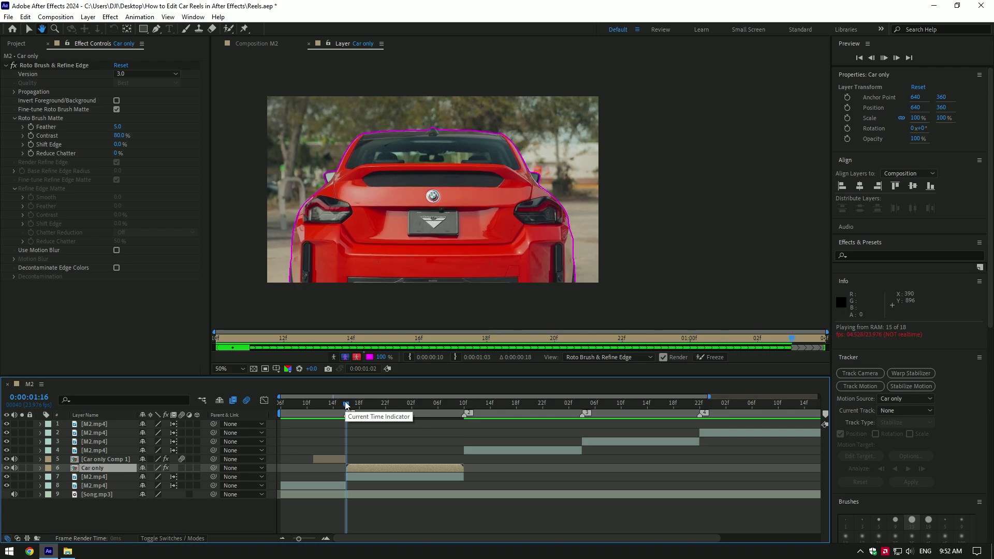
pyautogui.moveTo(347, 404)
pyautogui.mouseDown()
pyautogui.moveTo(446, 413)
pyautogui.moveTo(347, 413)
pyautogui.mouseUp()
pyautogui.click(707, 361)
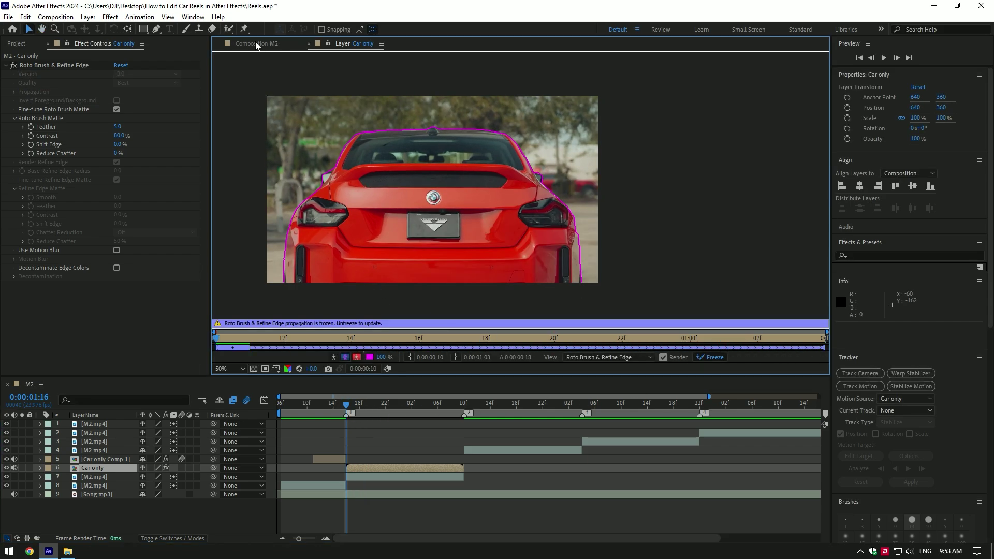
pyautogui.click(255, 44)
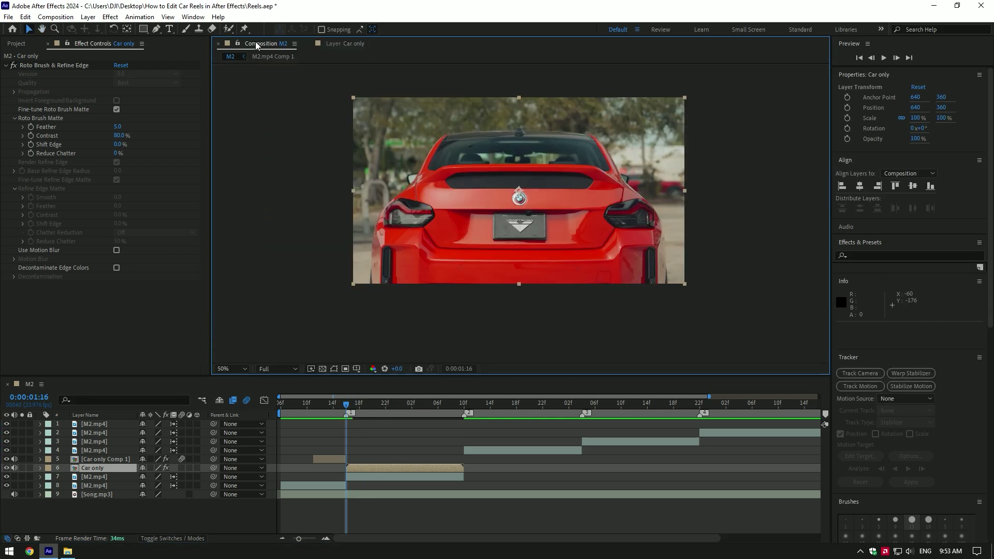
# Duplicate Car only into Car only 2 and reselect the original Car only layer.
pyautogui.click(365, 467)
pyautogui.hotkey('ctrl', 'd')
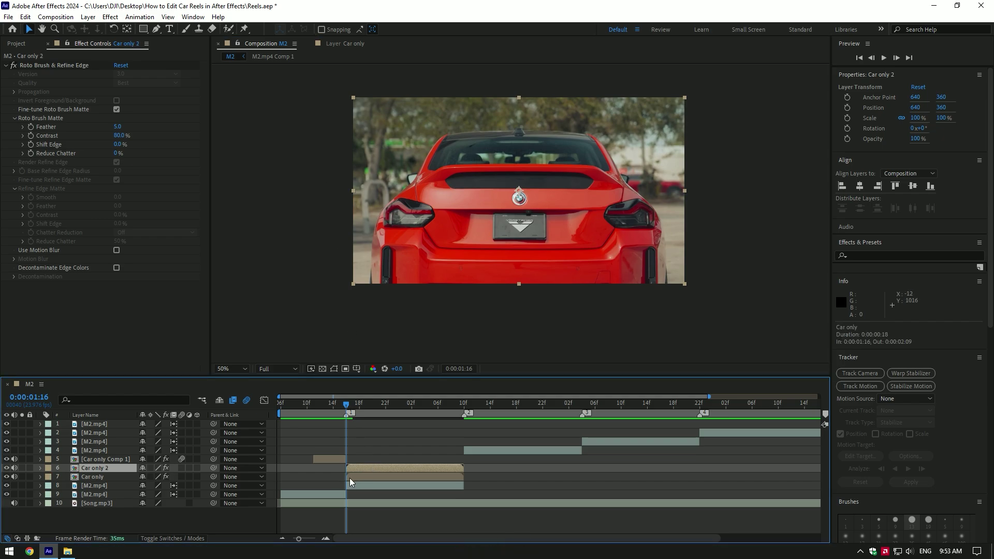
pyautogui.click(349, 477)
# Apply Turbulent Displace with Turbulent Smoother displacement and Amount 124.
pyautogui.hotkey('ctrl', 'space')
pyautogui.write('tur')
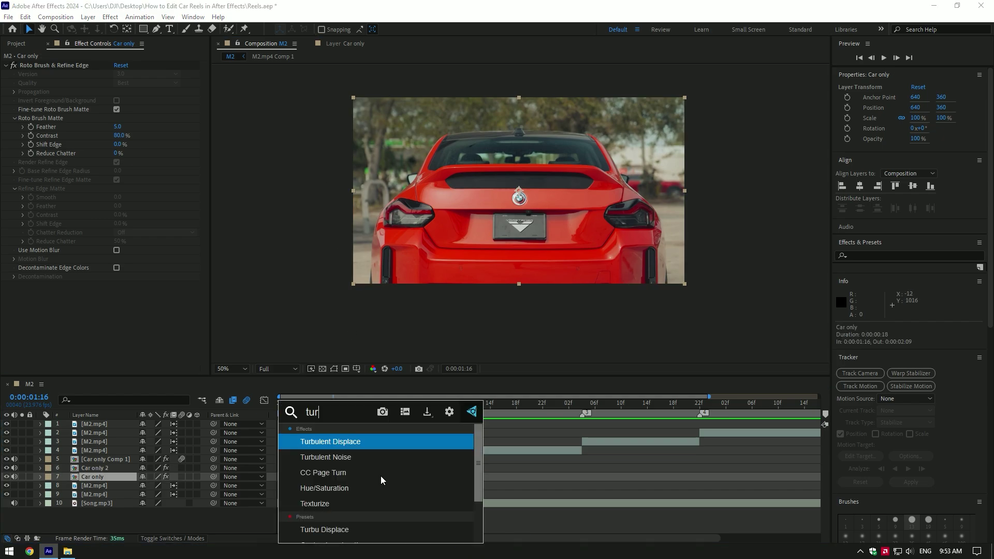
pyautogui.press('Return')
pyautogui.click(177, 270)
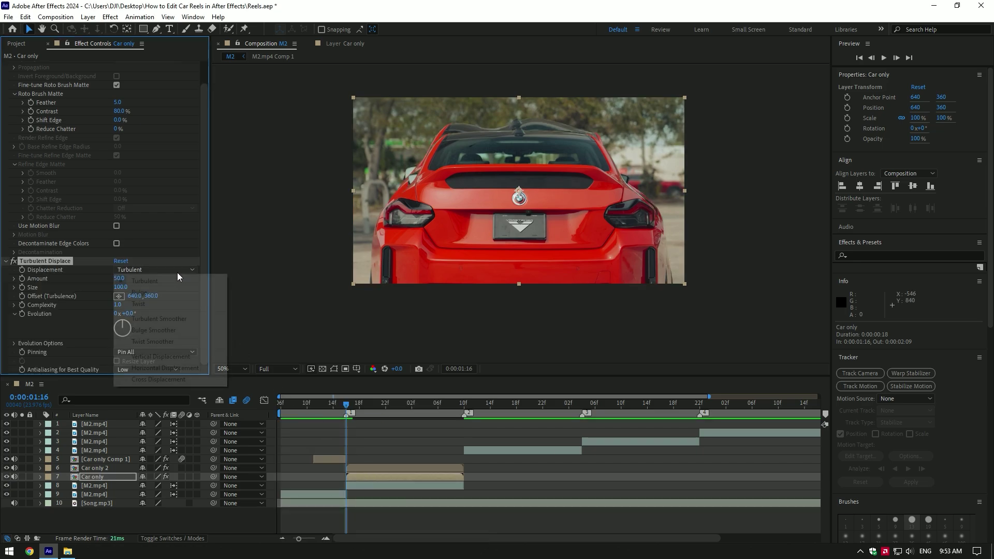
pyautogui.click(176, 319)
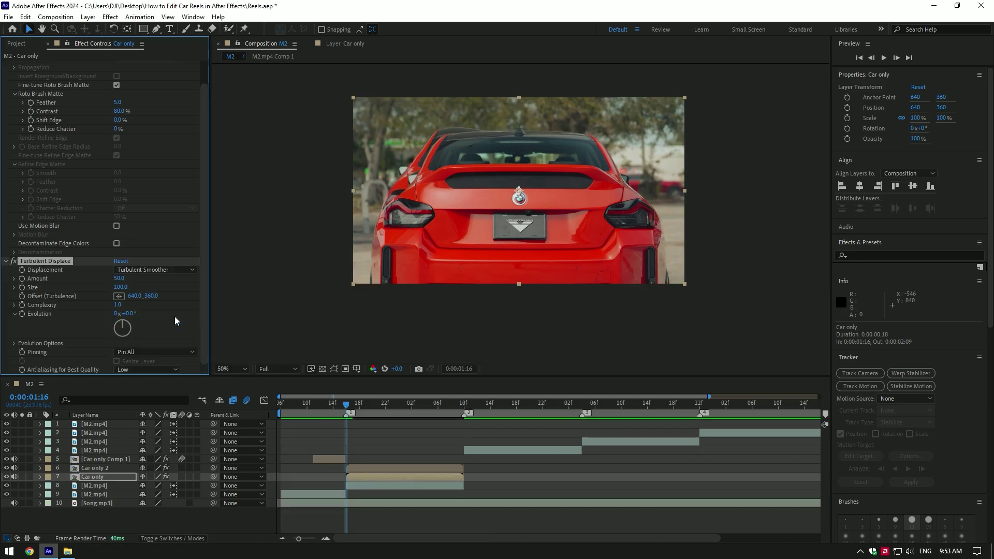
pyautogui.moveTo(149, 278); pyautogui.dragTo(96, 307)
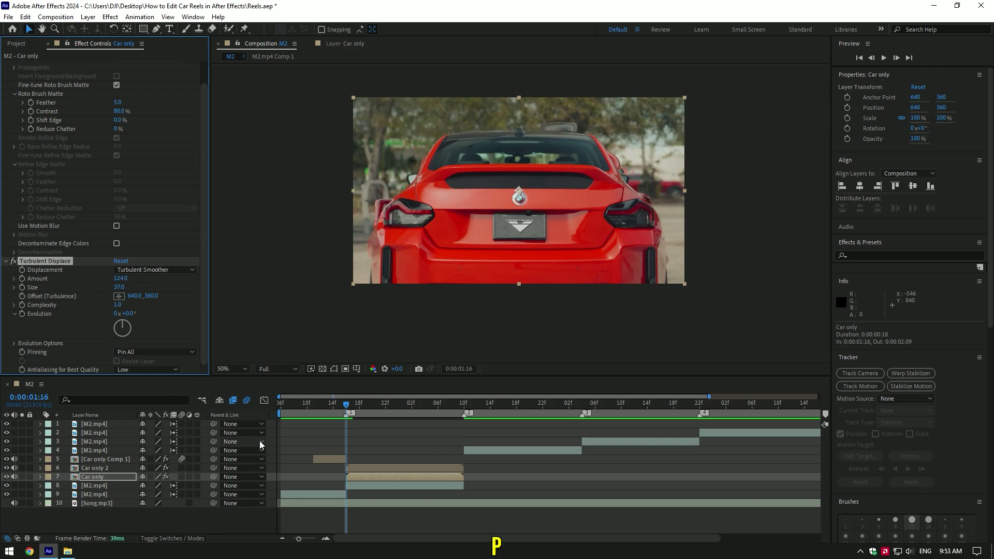
# Raise Car only's Position to 640,260 and set Size 40 with Complexity 2.2.
pyautogui.press('p')
pyautogui.moveTo(163, 485); pyautogui.dragTo(122, 477)
pyautogui.moveTo(119, 288); pyautogui.dragTo(180, 304)
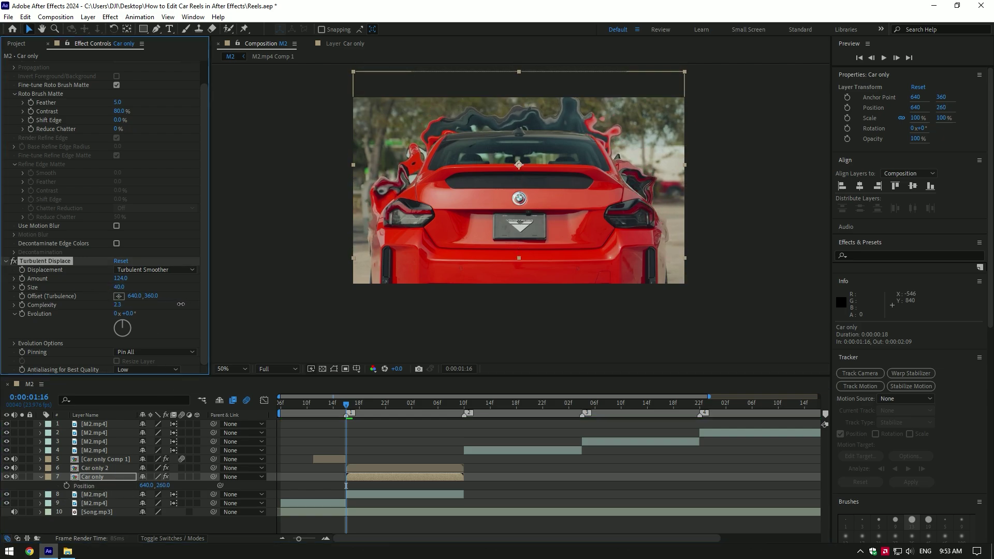
# Drive Turbulent Displace Evolution with the expression time*250 and preview the animated warp.
pyautogui.keyDown('alt'); pyautogui.click(23, 315); pyautogui.keyUp('alt')
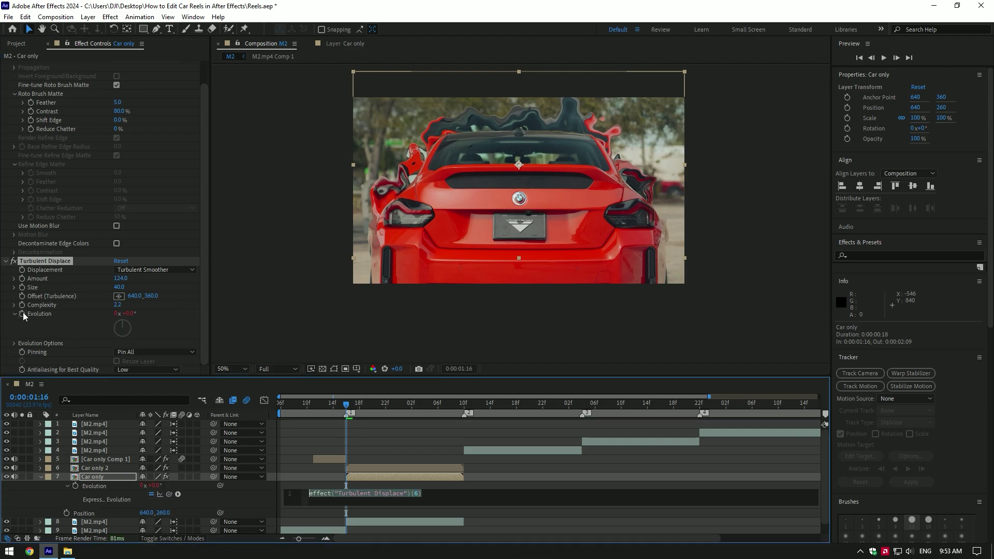
pyautogui.write('time*')
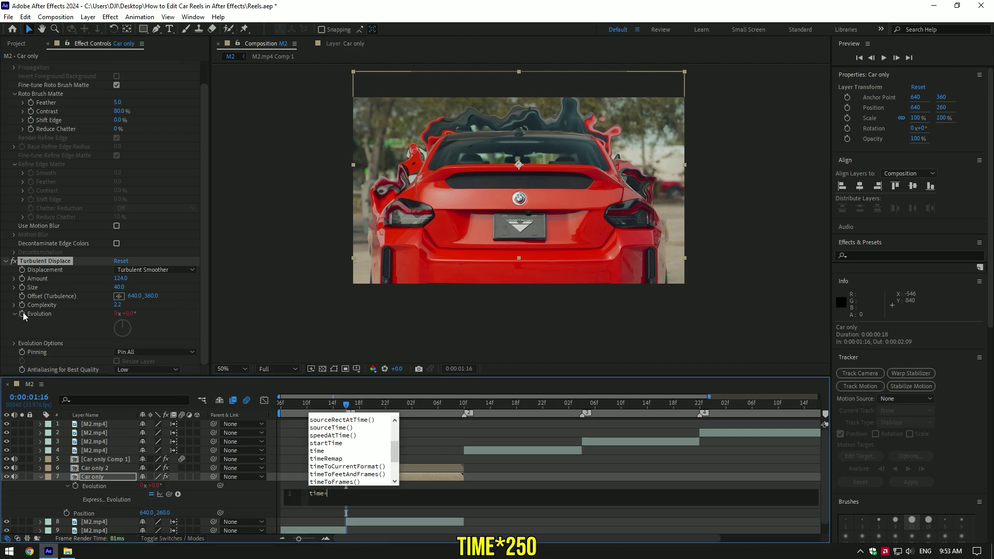
pyautogui.write('250')
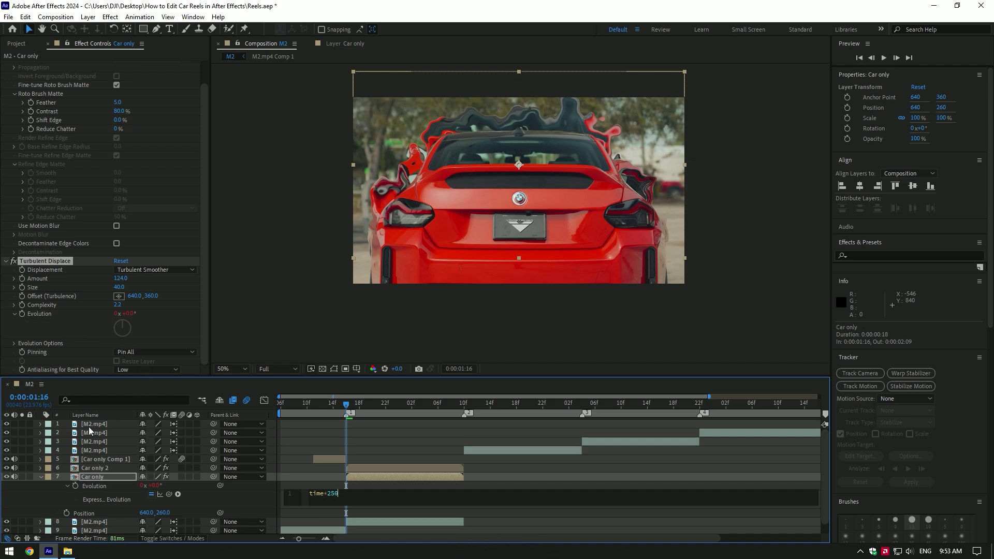
pyautogui.click(40, 477)
pyautogui.moveTo(360, 407)
pyautogui.mouseDown()
pyautogui.moveTo(442, 407)
pyautogui.moveTo(348, 417)
pyautogui.mouseUp()
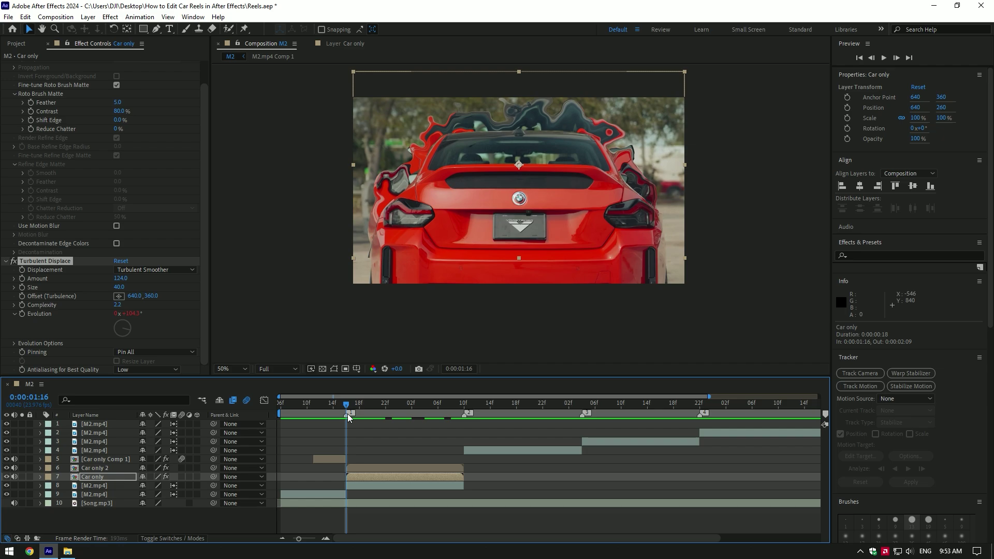
pyautogui.press('p')
pyautogui.moveTo(347, 407); pyautogui.dragTo(394, 412)
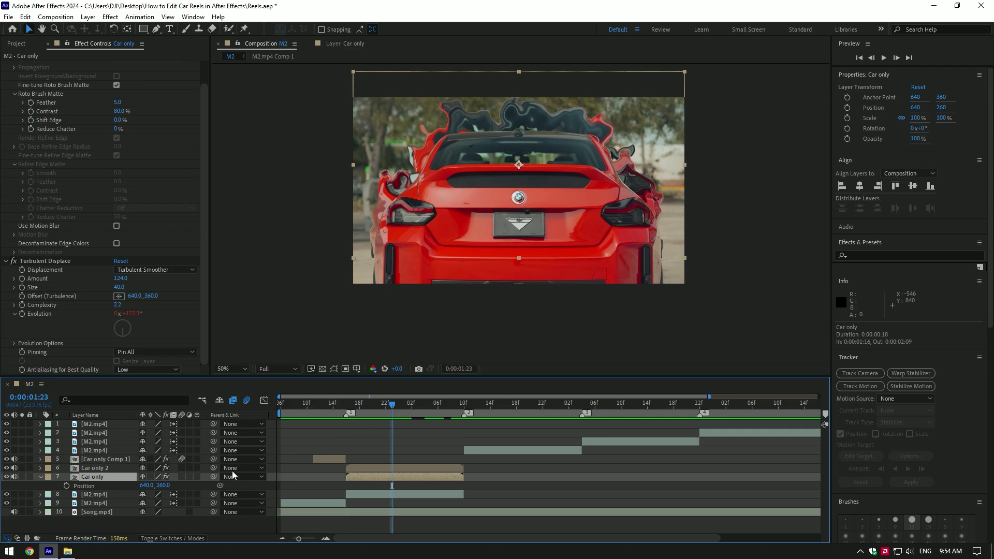
# Key Position at 0:00:01:23, then reset it to 640,360 at 0:00:01:16.
pyautogui.click(66, 486)
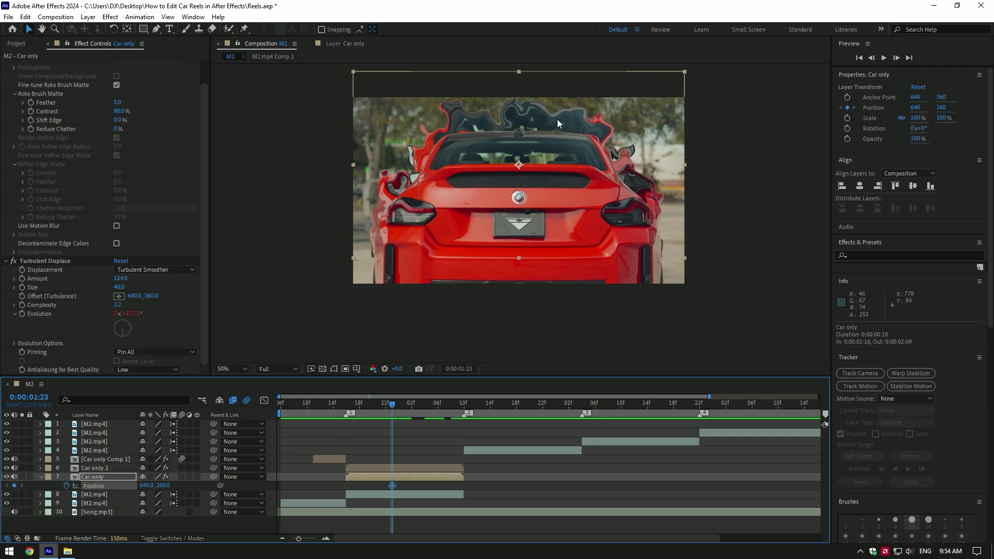
pyautogui.moveTo(392, 404); pyautogui.dragTo(349, 413)
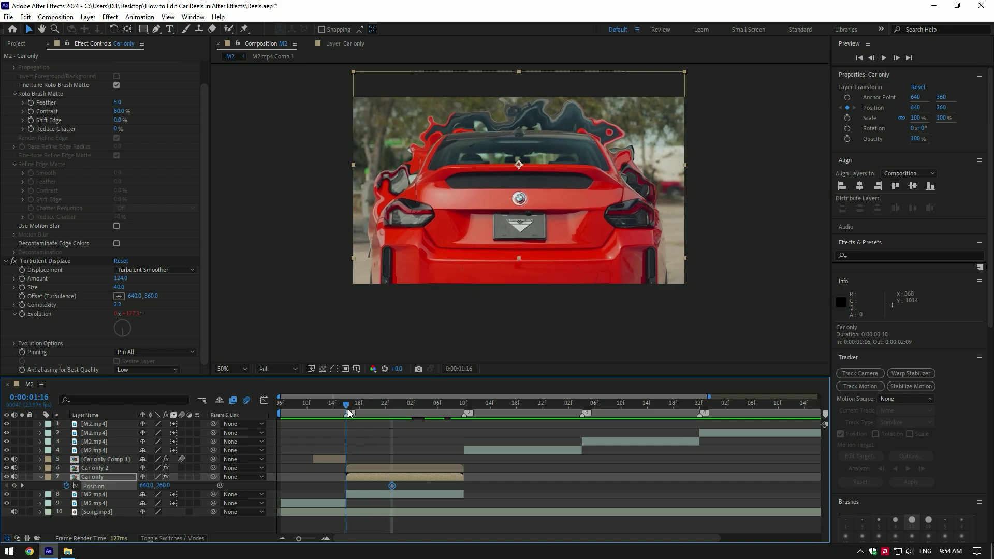
pyautogui.rightClick(106, 487)
pyautogui.click(131, 430)
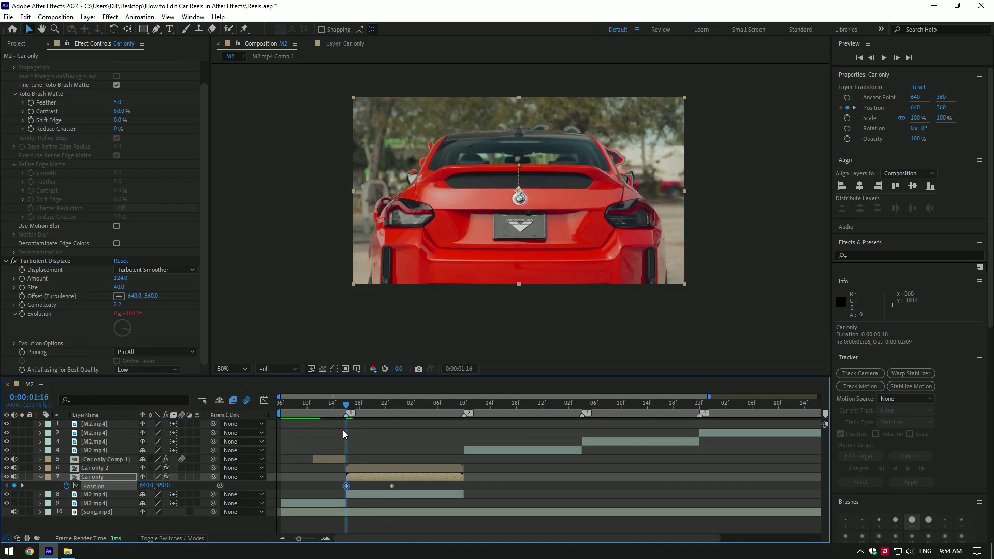
pyautogui.moveTo(347, 405); pyautogui.dragTo(418, 410)
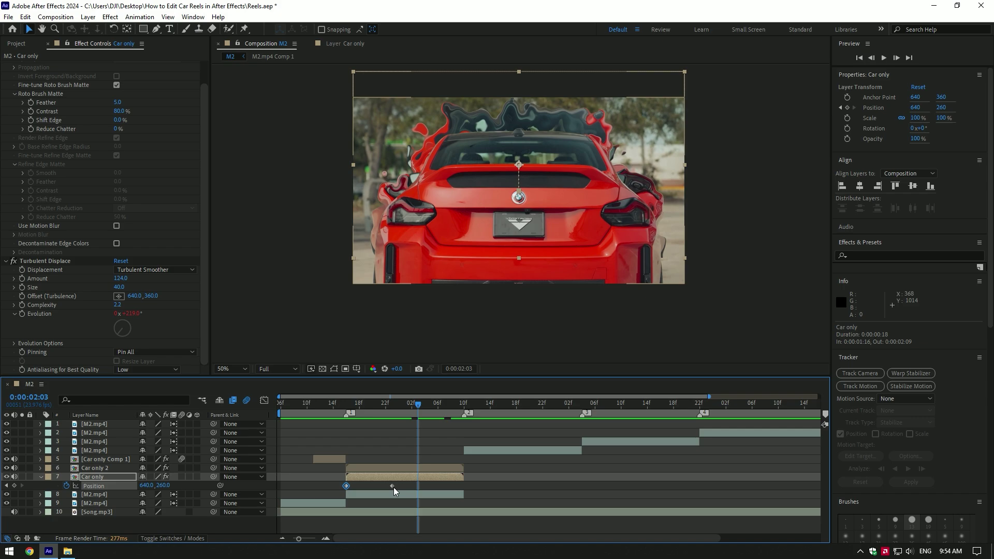
# Copy the raised keyframe to 0:00:02:03 and the first keyframe to 0:00:02:10.
pyautogui.click(392, 486)
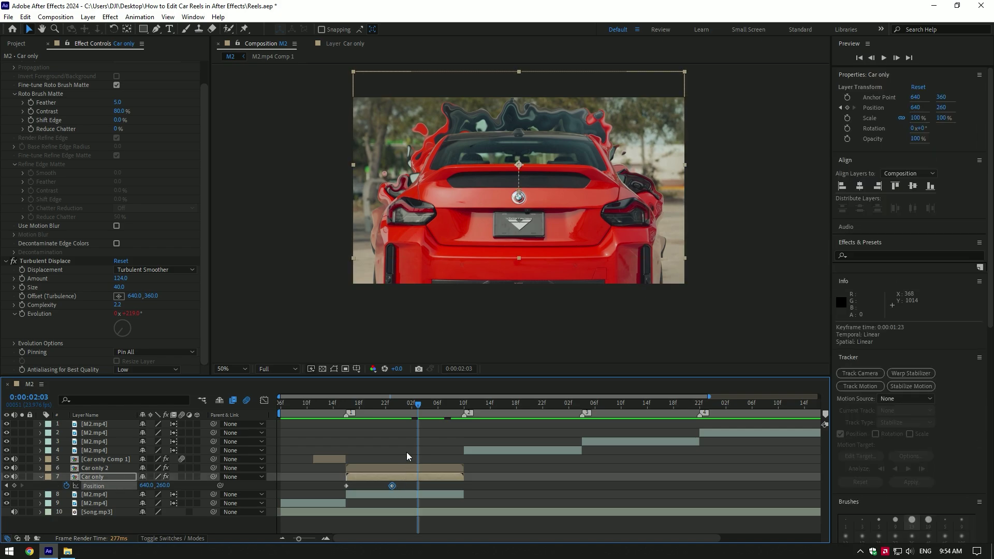
pyautogui.hotkey('ctrl', 'c')
pyautogui.click(425, 407)
pyautogui.hotkey('ctrl', 'v')
pyautogui.click(447, 408)
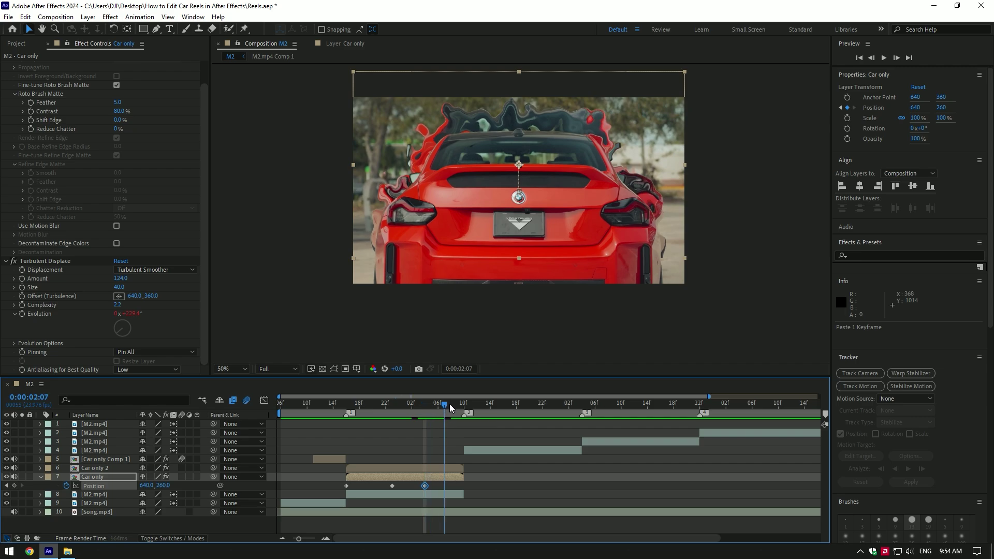
pyautogui.moveTo(449, 408); pyautogui.dragTo(464, 408)
pyautogui.click(346, 487)
pyautogui.hotkey('ctrl', 'c')
pyautogui.hotkey('ctrl', 'v')
pyautogui.moveTo(464, 409); pyautogui.dragTo(418, 422)
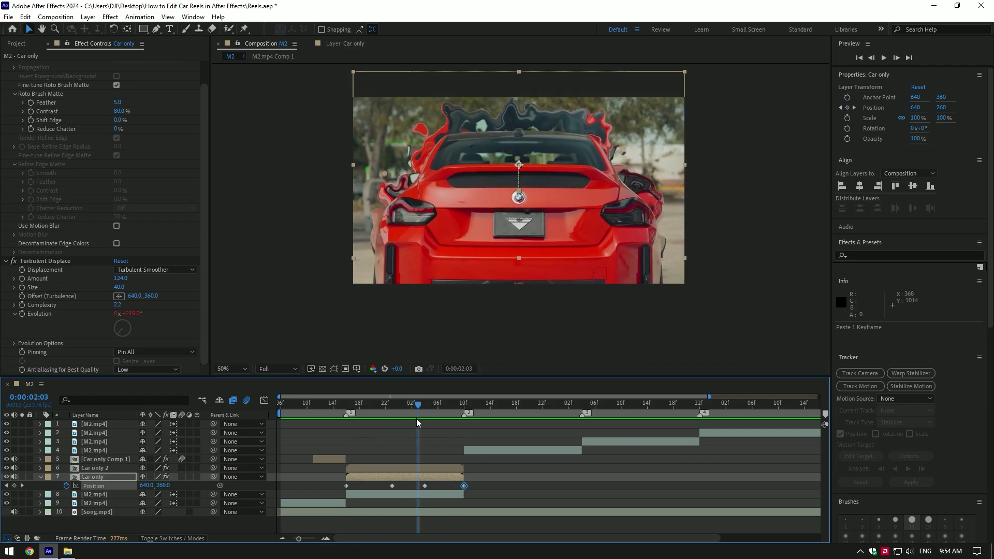
# Easy Ease all four Position keyframes and tune their speed in the Graph Editor.
pyautogui.moveTo(485, 481); pyautogui.dragTo(339, 493)
pyautogui.press('F9')
pyautogui.click(264, 400)
pyautogui.moveTo(325, 489); pyautogui.dragTo(464, 512)
pyautogui.press('space')
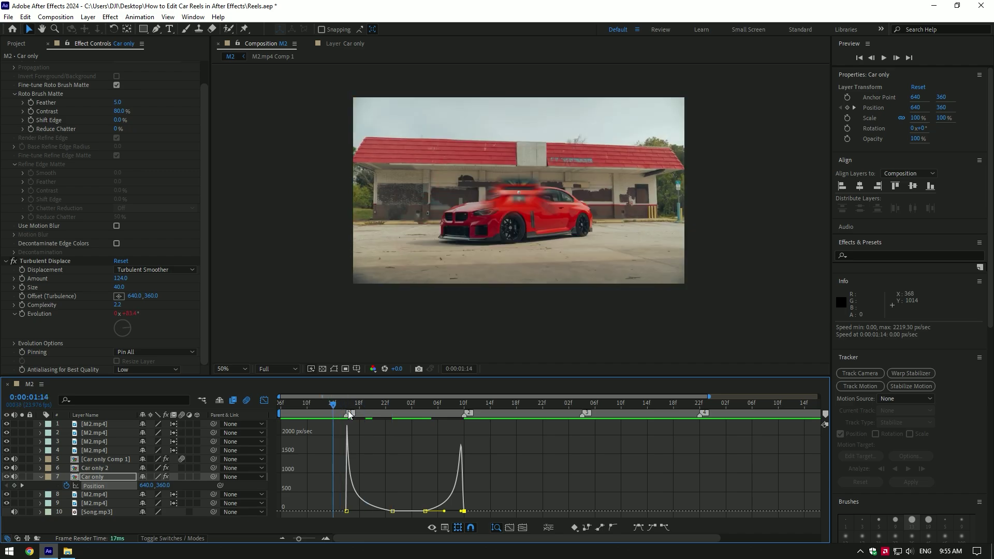
pyautogui.press('space')
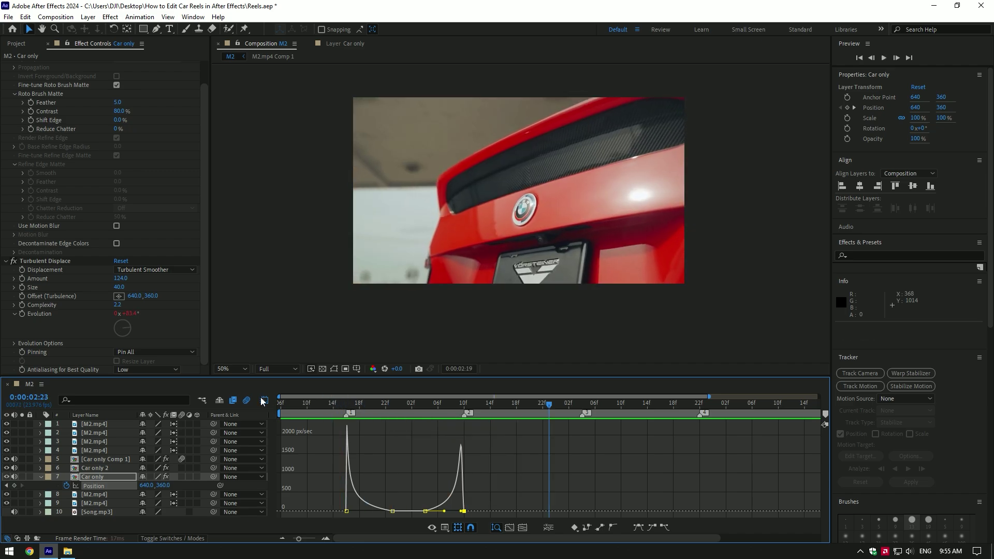
pyautogui.click(264, 401)
pyautogui.click(378, 403)
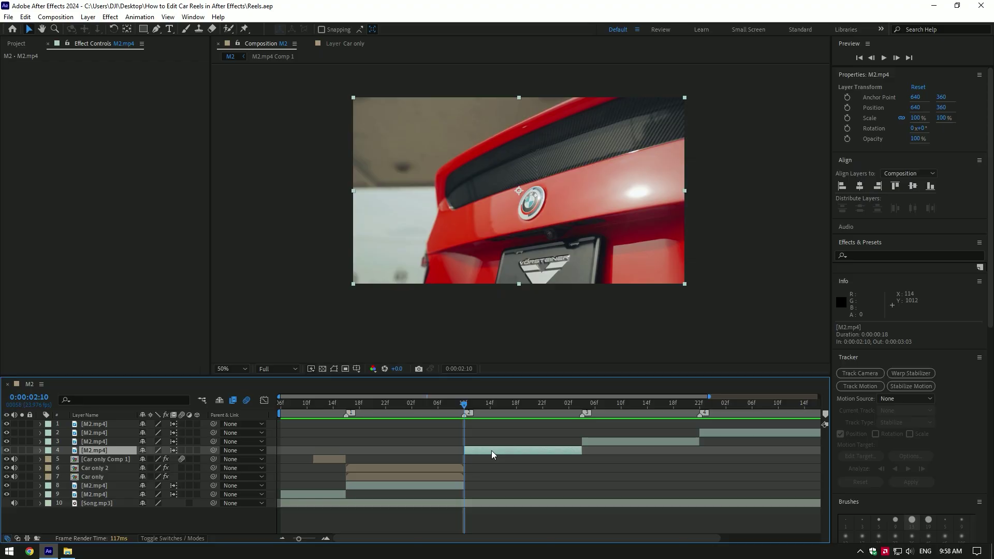
# Rename the close-up clip layer to 'Original' and duplicate it twice.
pyautogui.rightClick(491, 138)
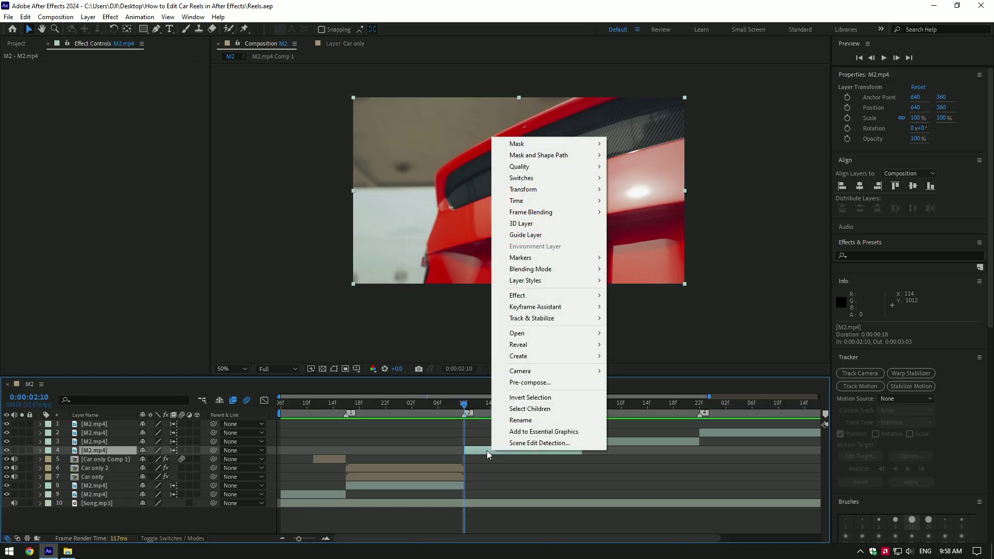
pyautogui.click(520, 420)
pyautogui.write('Original')
pyautogui.press('Return')
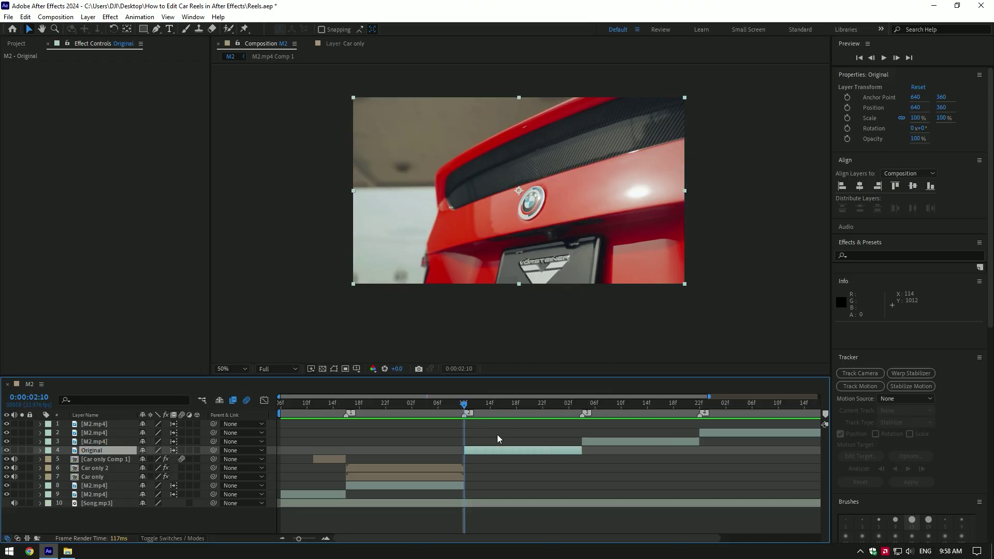
pyautogui.hotkey('ctrl', 'd')
pyautogui.hotkey('ctrl', 'd')
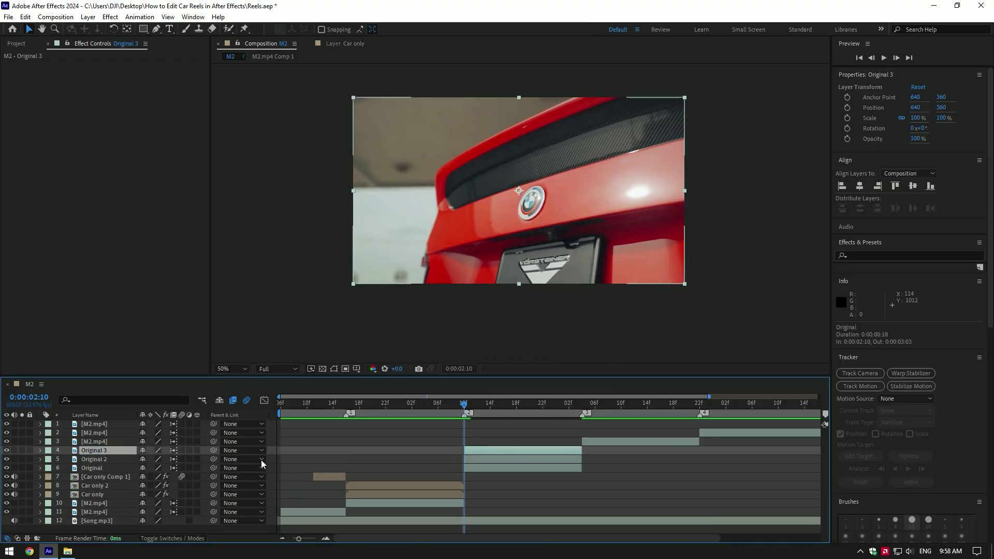
# Rename the two copies 'Animation' and 'Clean'.
pyautogui.rightClick(86, 449)
pyautogui.click(114, 419)
pyautogui.write('Animati')
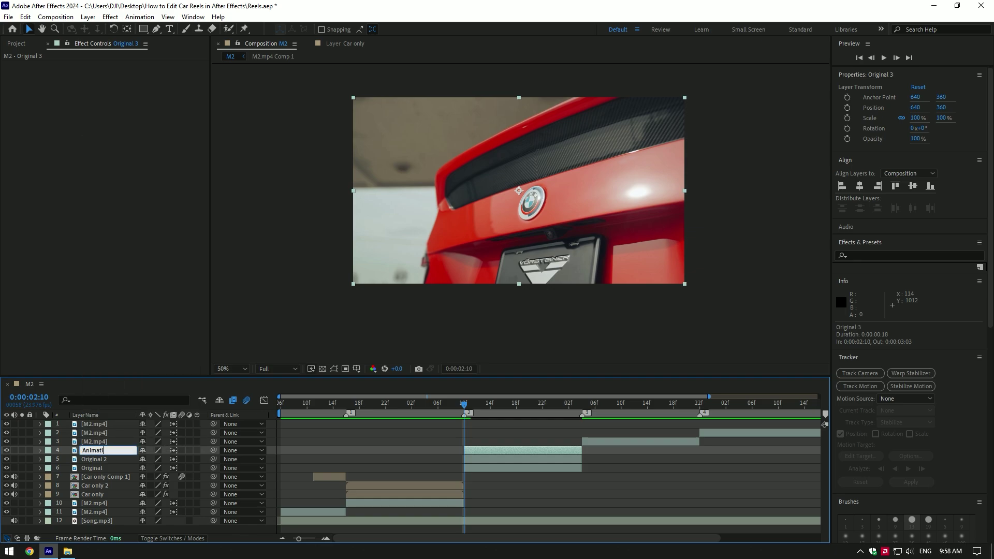
pyautogui.press('Return')
pyautogui.rightClick(104, 459)
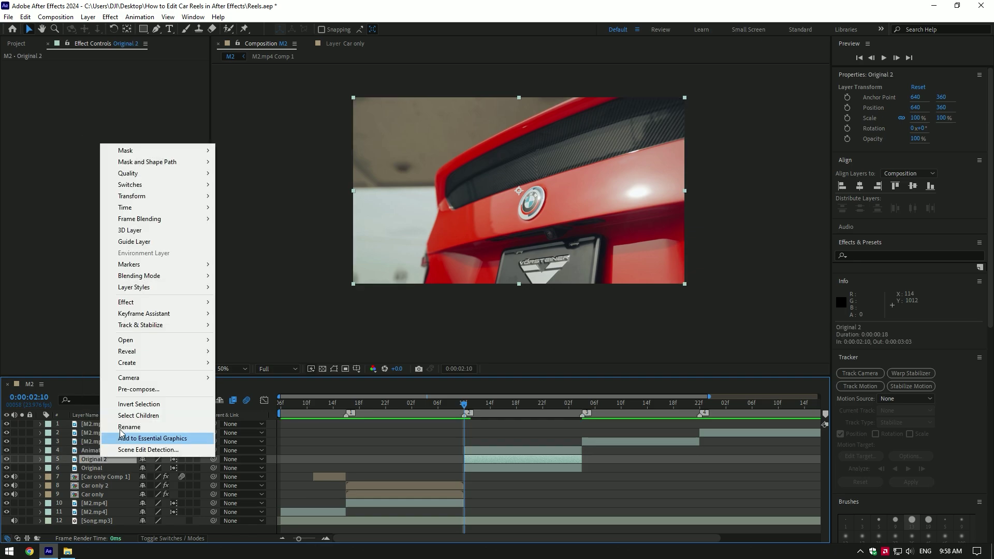
pyautogui.click(122, 437)
pyautogui.write('Clean')
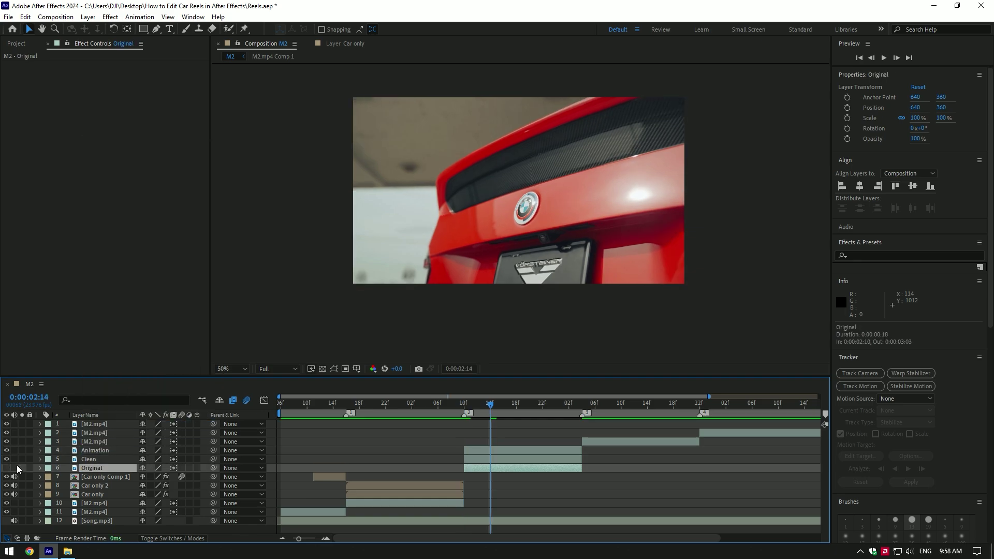
# With the Clean layer selected, move the time to 0:00:02:22.
pyautogui.click(82, 454)
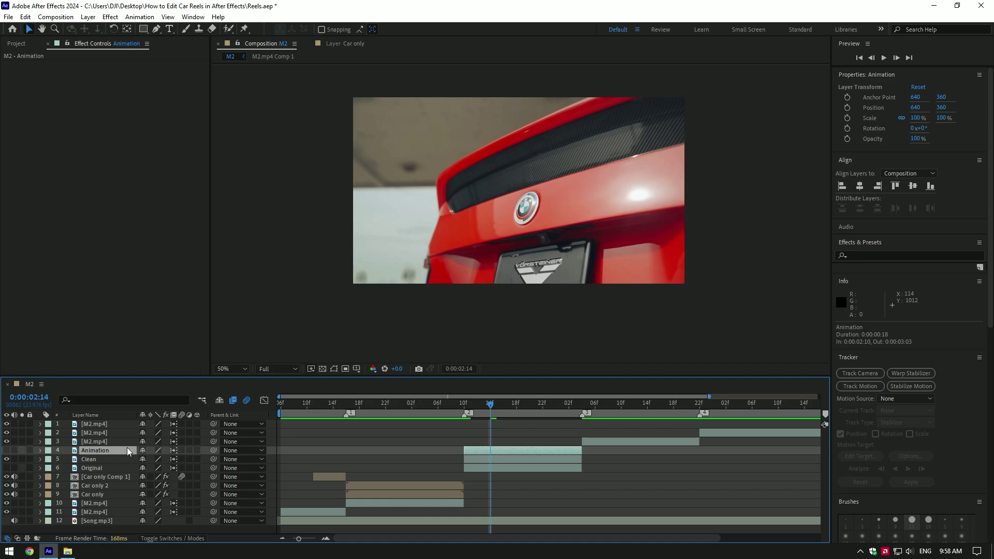
pyautogui.click(495, 460)
pyautogui.moveTo(496, 409); pyautogui.dragTo(554, 411)
pyautogui.moveTo(584, 460); pyautogui.dragTo(549, 460)
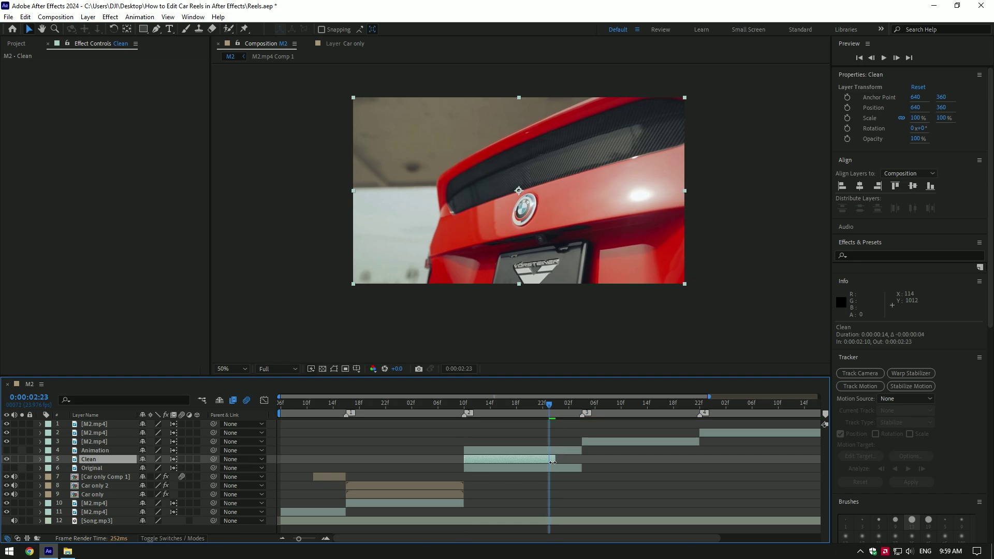
# Trim Clean to end at this frame and draw a Pen mask around the BMW logo.
pyautogui.press('i')
pyautogui.click(156, 30)
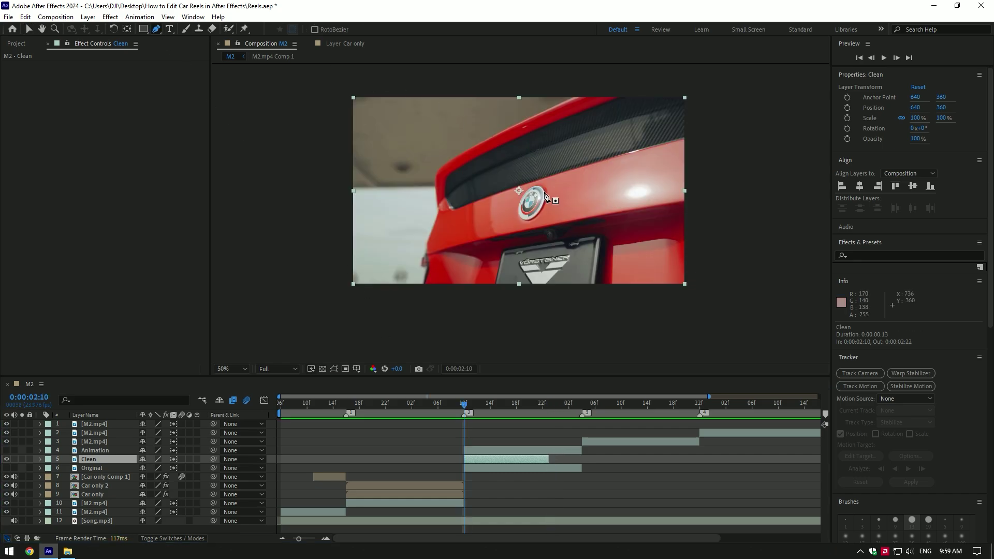
pyautogui.press('.')
pyautogui.press('.')
pyautogui.click(586, 168)
pyautogui.click(575, 206)
pyautogui.click(554, 231)
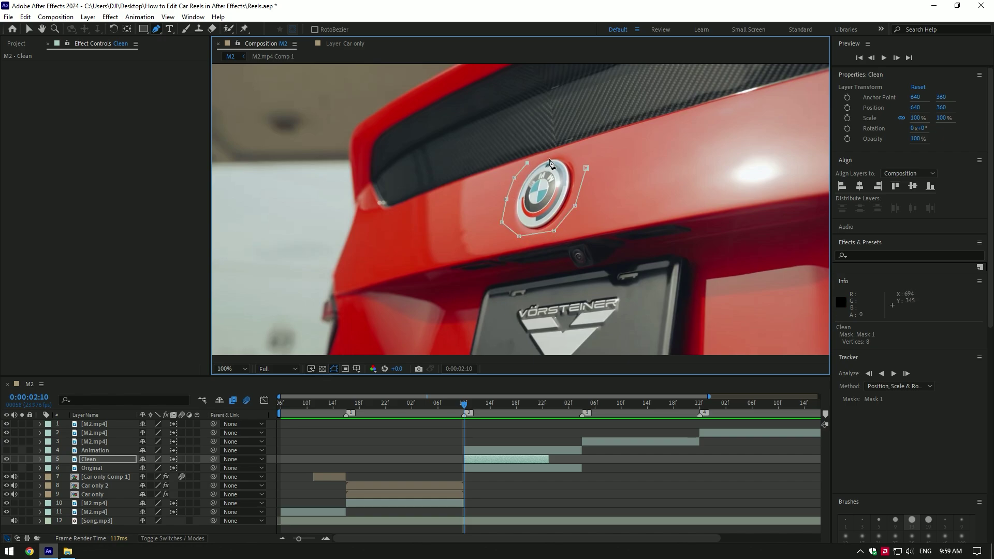
pyautogui.click(583, 155)
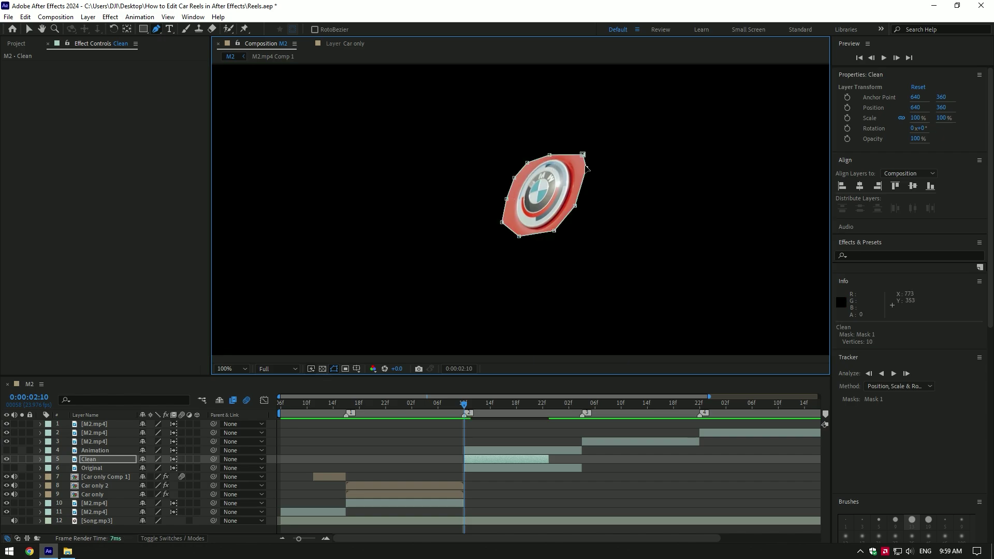
# Track Mask 1 forward through the clip using Position, Scale & Rotation.
pyautogui.click(100, 464)
pyautogui.press('m')
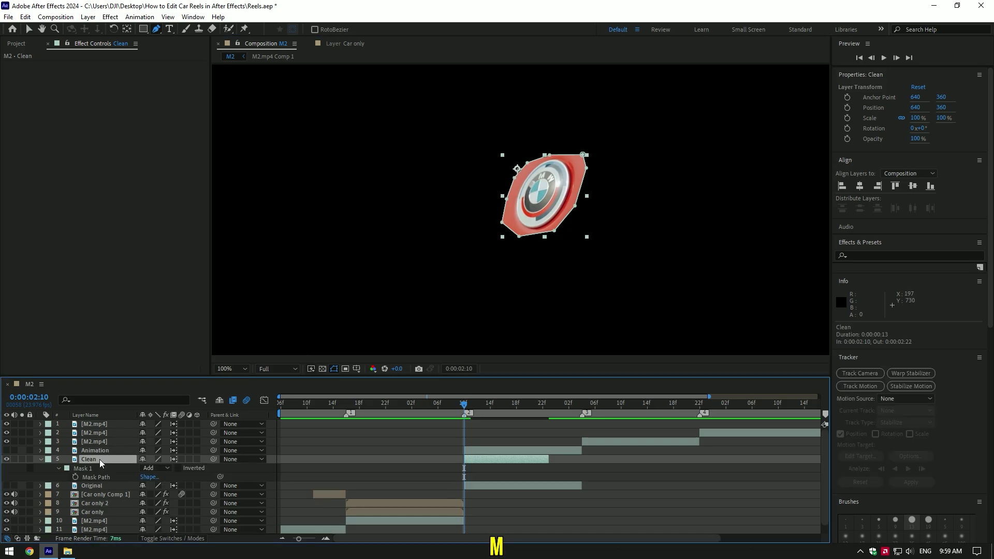
pyautogui.rightClick(92, 469)
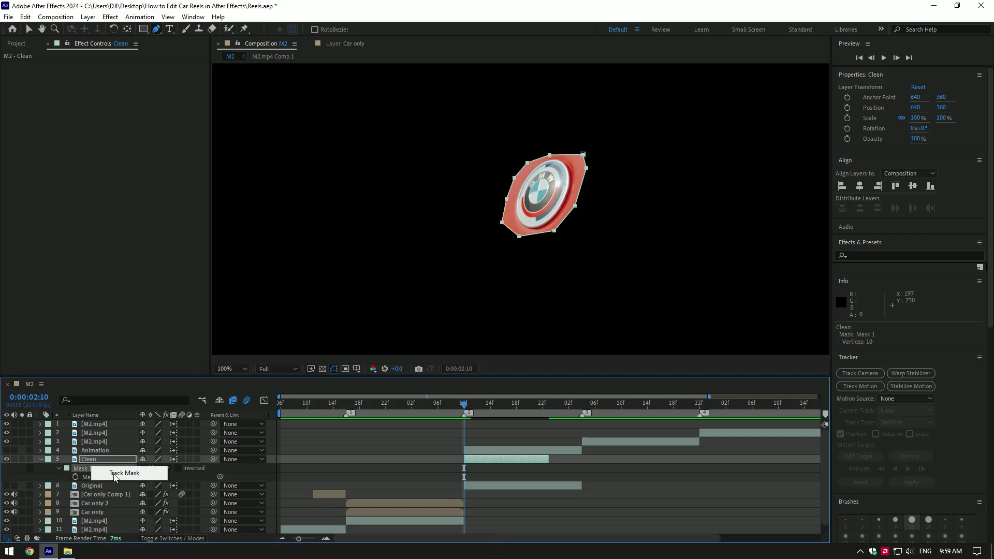
pyautogui.click(116, 474)
pyautogui.click(900, 386)
pyautogui.click(942, 420)
pyautogui.click(894, 374)
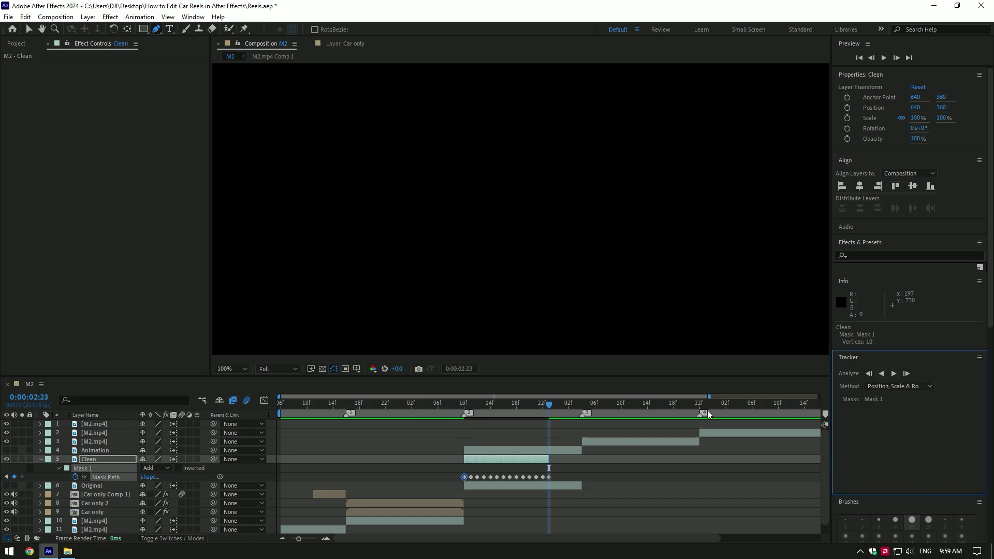
# Set Mask 1's mode to Subtract to cut out the logo.
pyautogui.click(163, 469)
pyautogui.click(175, 414)
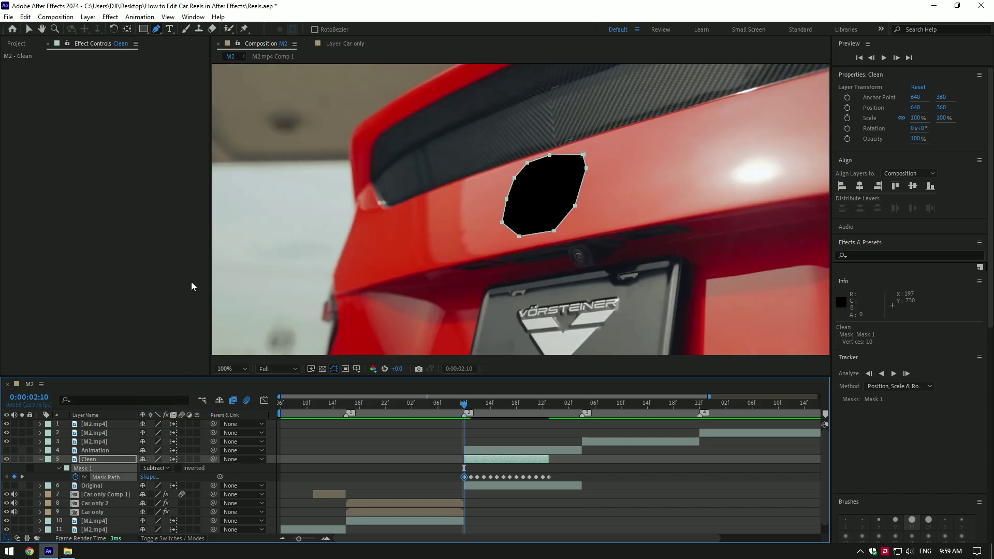
pyautogui.click(194, 17)
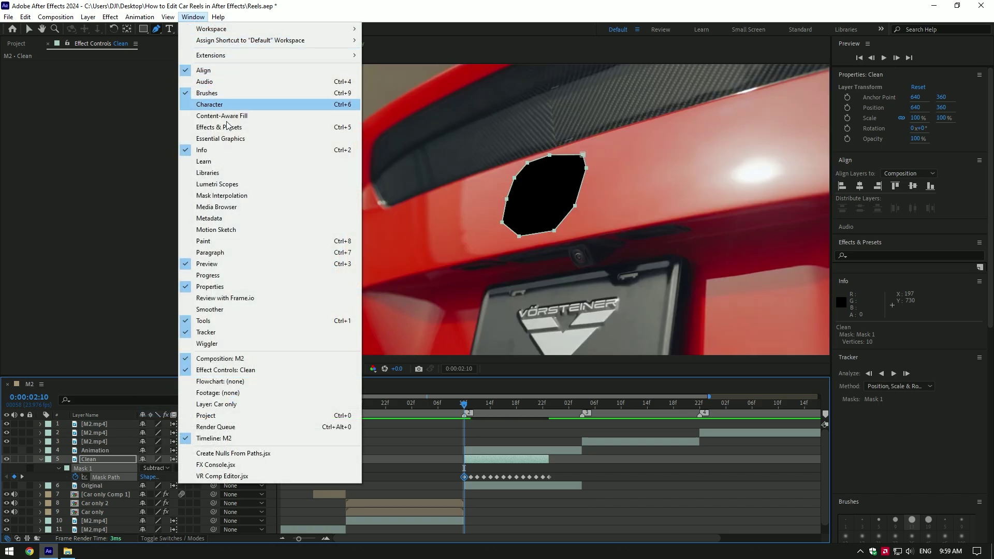
# Generate an Edge Blend Content-Aware Fill layer for the removed logo.
pyautogui.click(227, 117)
pyautogui.press('v')
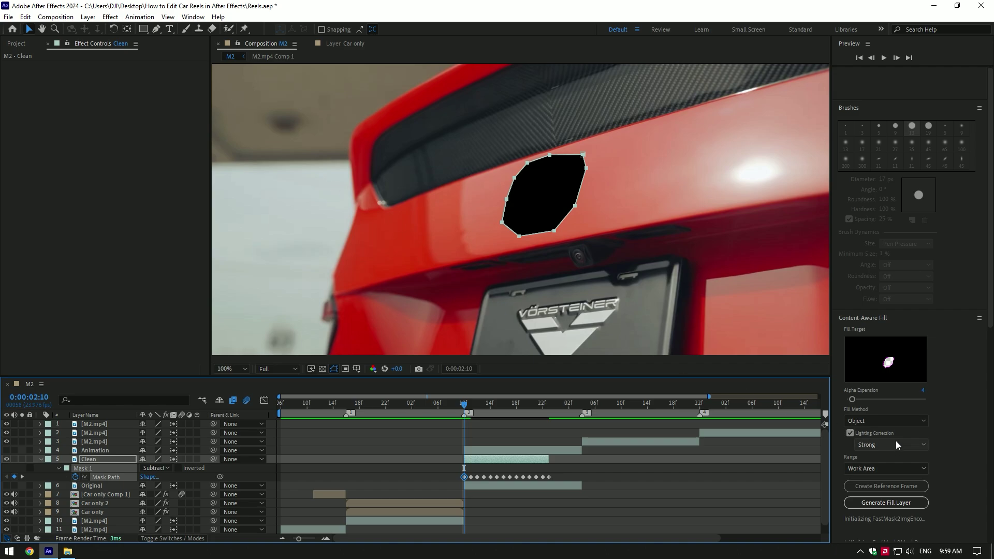
pyautogui.click(908, 422)
pyautogui.click(904, 453)
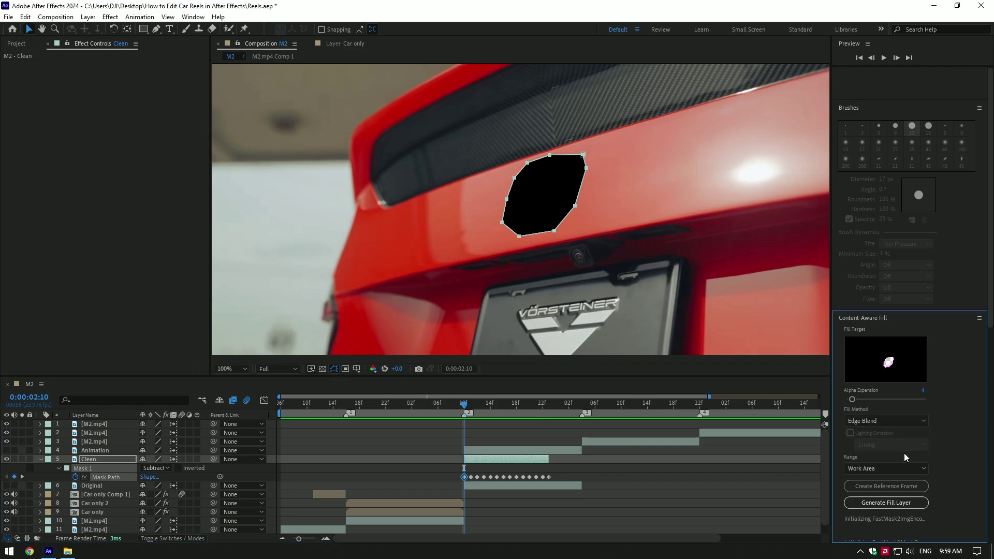
pyautogui.click(895, 505)
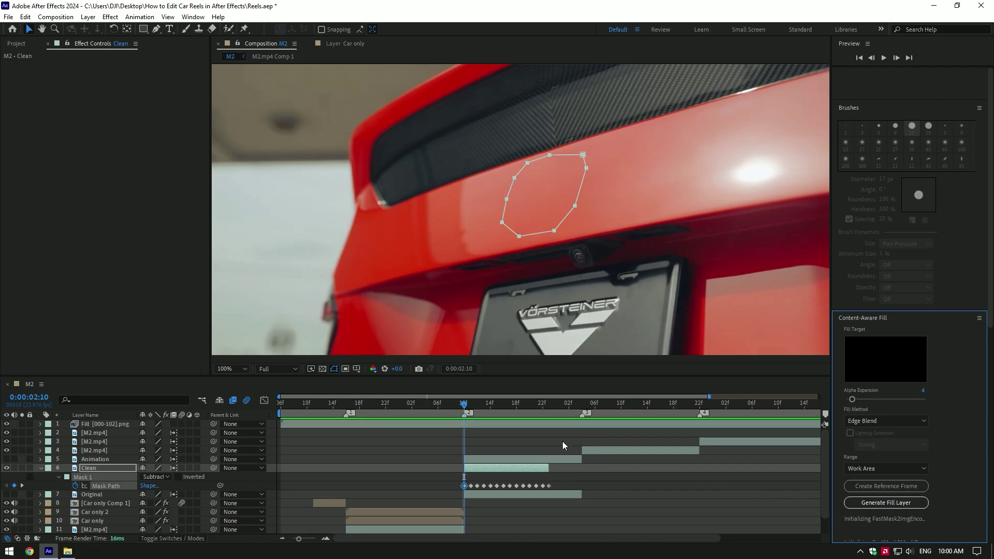
# Trim the Fill [000-102].png layer to run from 0:00:02:10 to 0:00:02:23.
pyautogui.moveTo(470, 405)
pyautogui.mouseDown()
pyautogui.moveTo(534, 408)
pyautogui.moveTo(464, 409)
pyautogui.mouseUp()
pyautogui.click(366, 425)
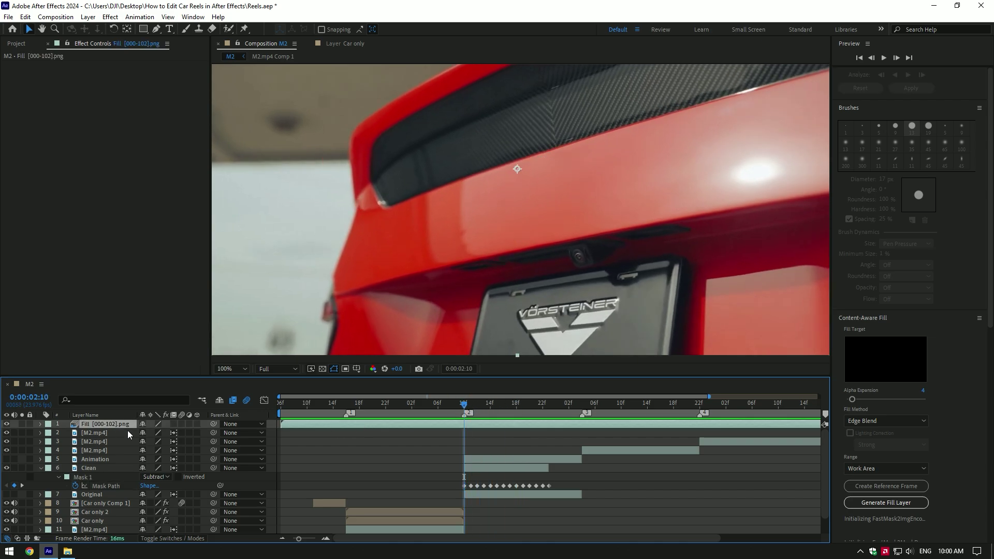
pyautogui.moveTo(285, 424); pyautogui.dragTo(467, 425)
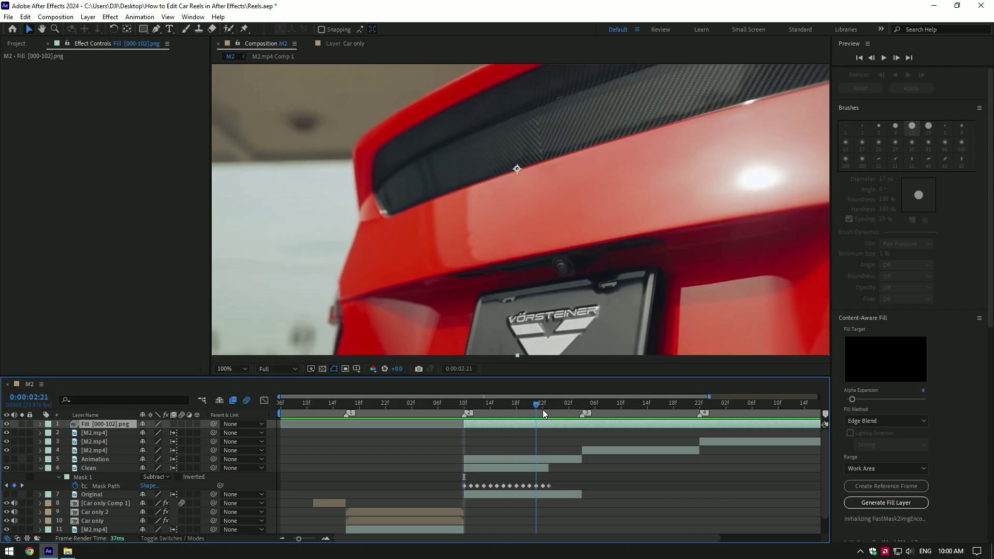
pyautogui.click(548, 413)
pyautogui.hotkey('ctrl', 'shift', 'd')
pyautogui.press('Delete')
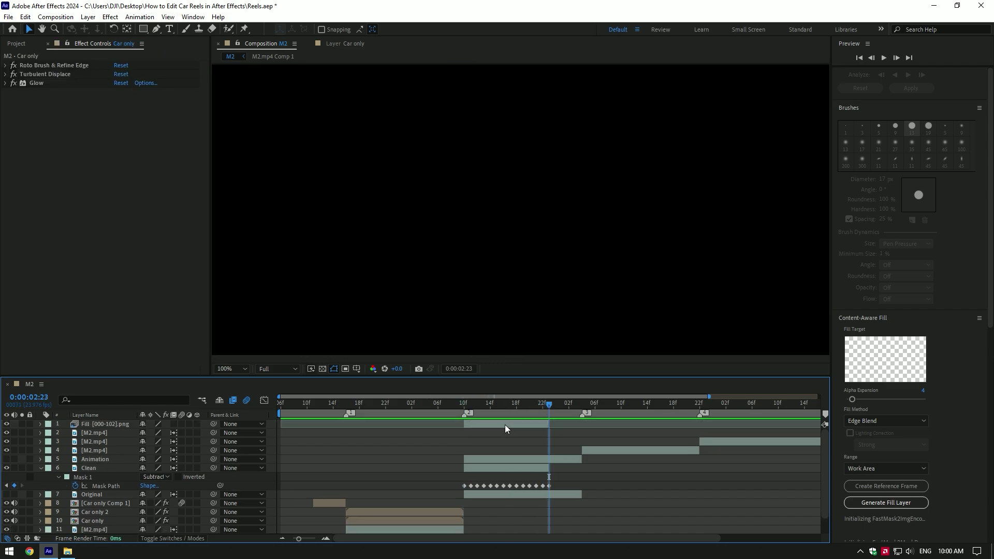
# Move the fill layer below Animation and make the Animation layer visible again.
pyautogui.moveTo(98, 425); pyautogui.dragTo(93, 464)
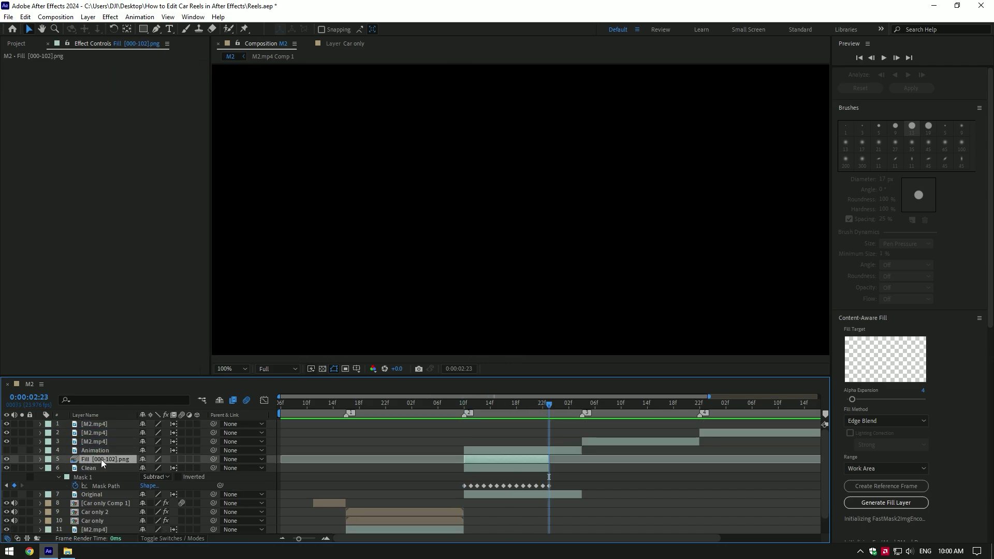
pyautogui.press('i')
pyautogui.click(42, 468)
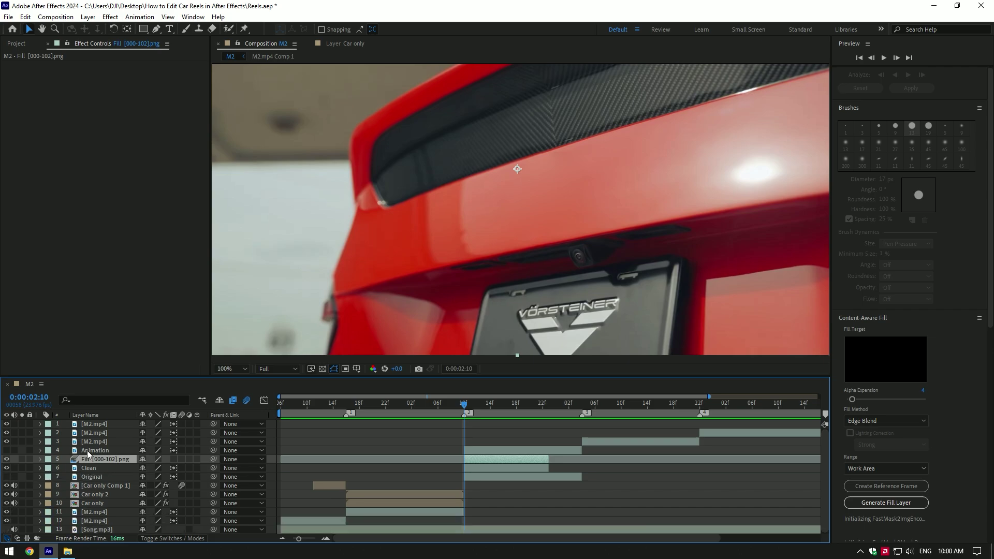
pyautogui.click(88, 451)
pyautogui.click(6, 450)
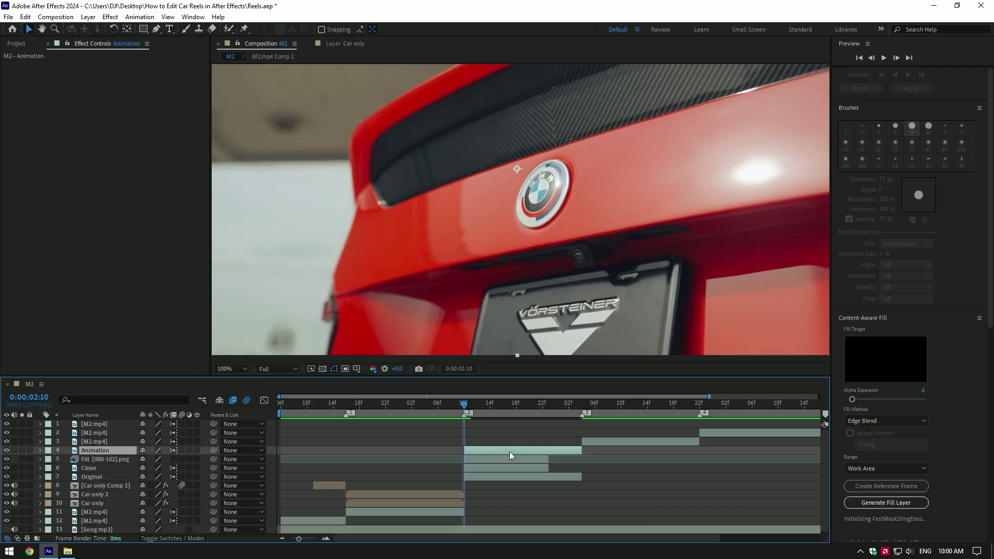
# Trim Animation to end with Clean, apply Mocha AE to it and launch Mocha.
pyautogui.moveTo(563, 456); pyautogui.dragTo(543, 453)
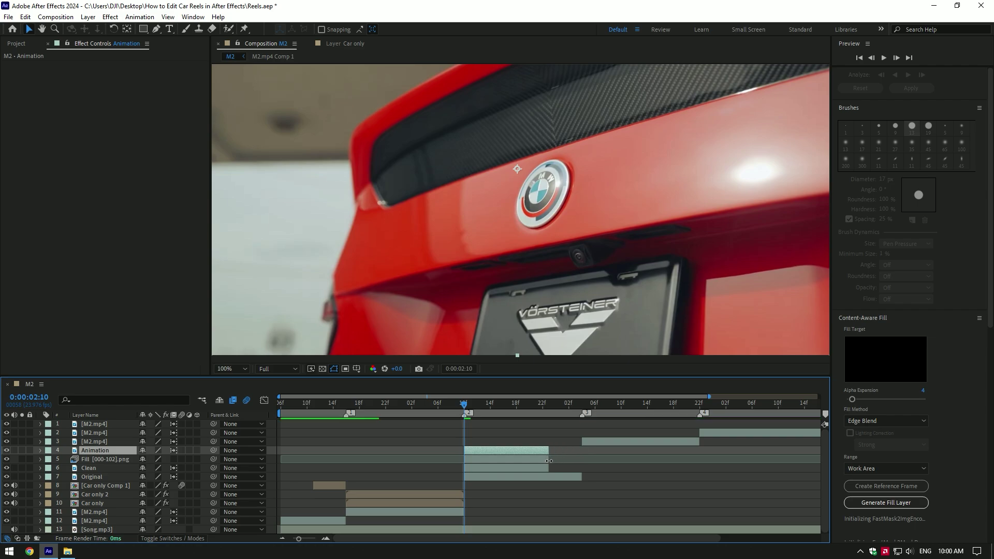
pyautogui.moveTo(469, 407)
pyautogui.mouseDown()
pyautogui.moveTo(545, 411)
pyautogui.moveTo(464, 414)
pyautogui.mouseUp()
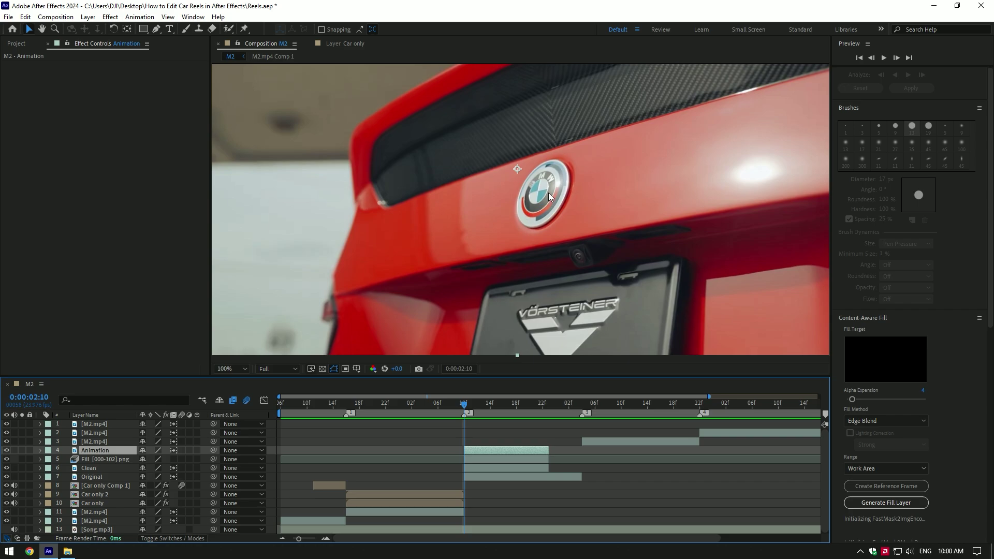
pyautogui.hotkey('ctrl', 'space')
pyautogui.write('mocha')
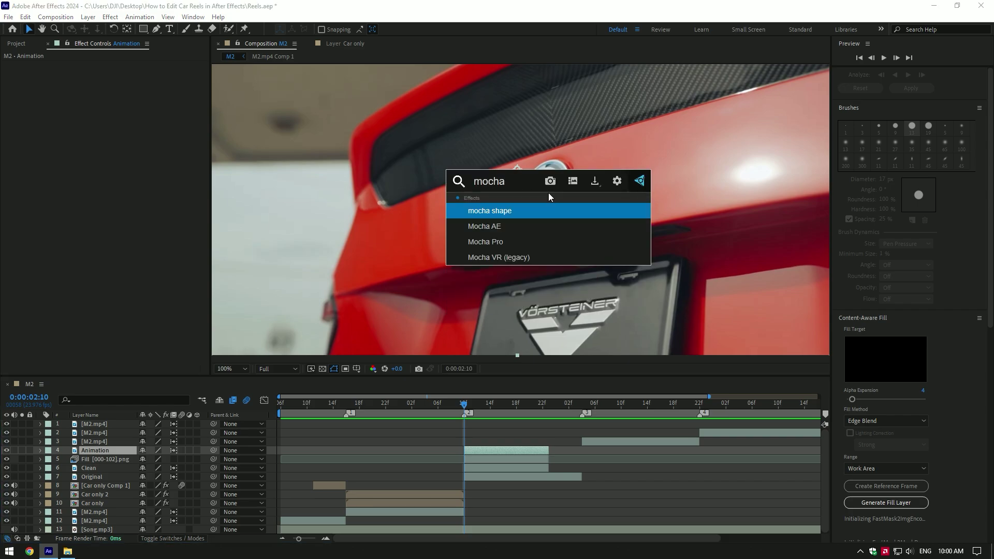
pyautogui.write(' ae')
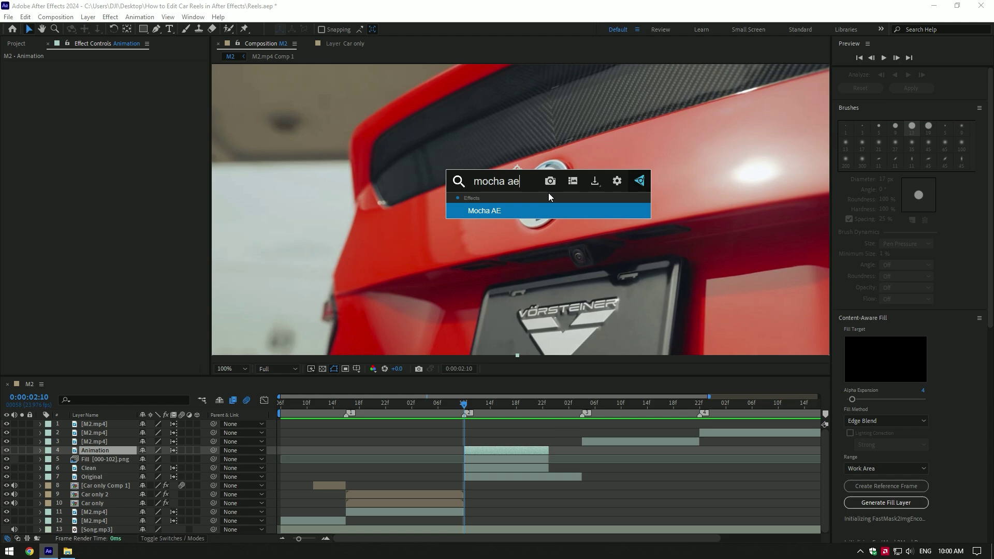
pyautogui.press('Return')
pyautogui.click(71, 95)
# Track an ellipse shape around the BMW badge forward in Mocha, save, and close Mocha.
pyautogui.click(135, 34)
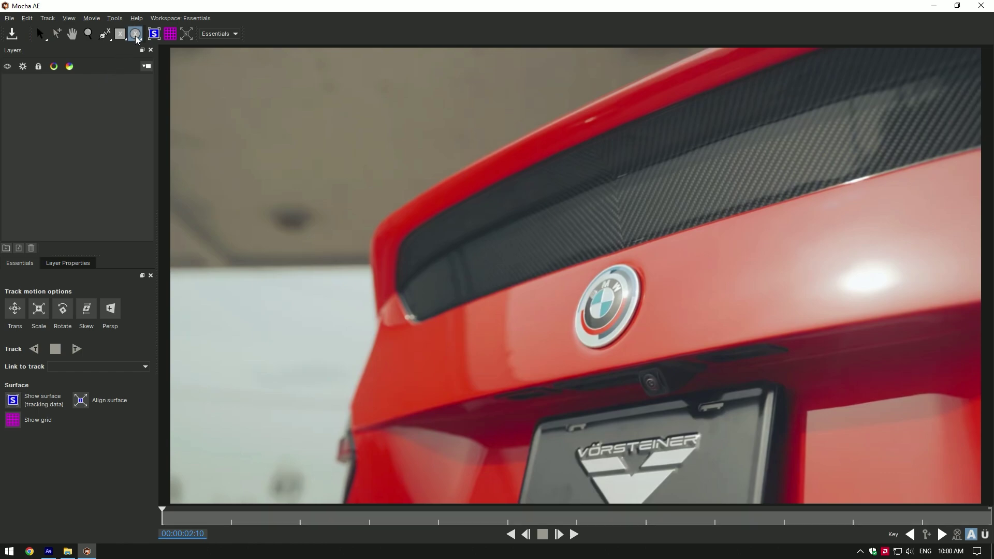
pyautogui.moveTo(623, 271); pyautogui.dragTo(589, 344)
pyautogui.scroll(-3, 582, 357)
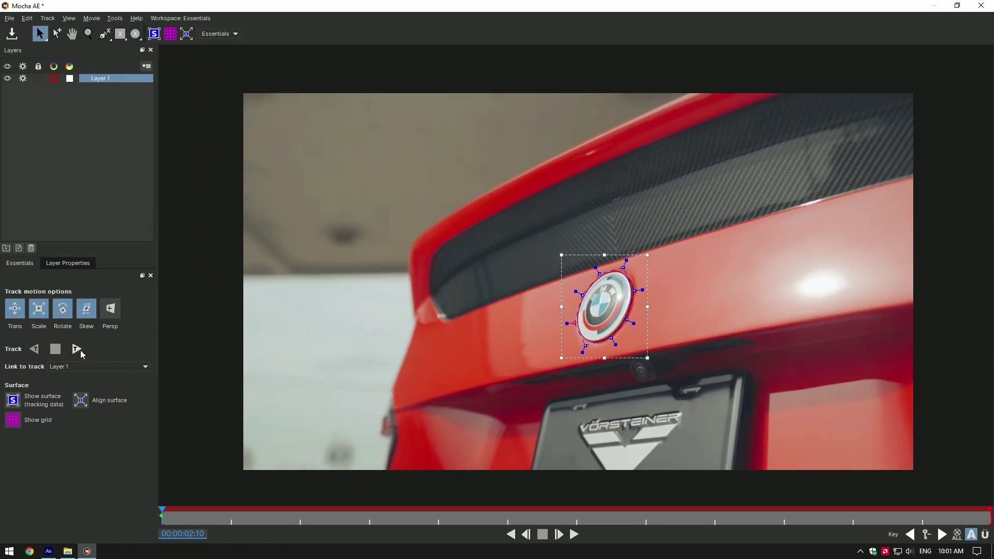
pyautogui.click(80, 350)
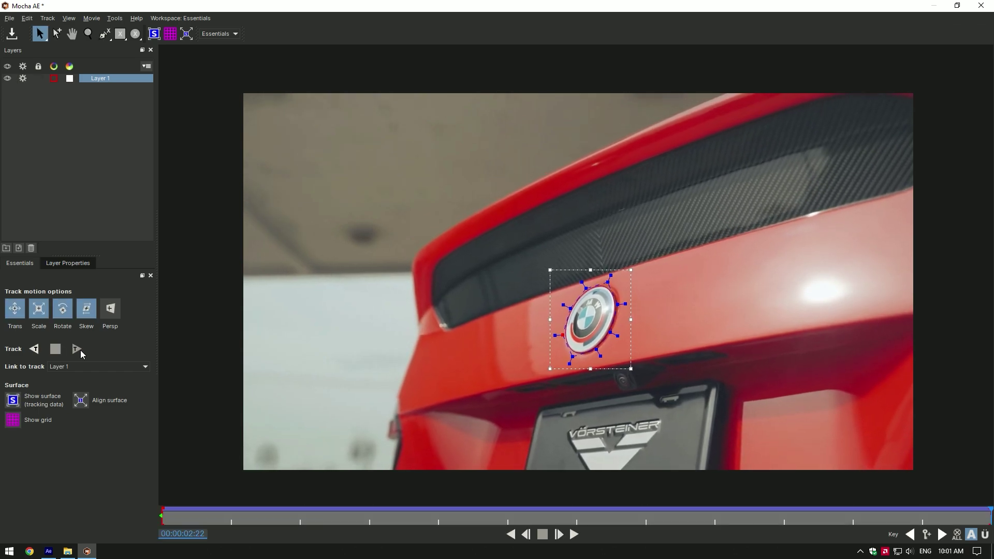
pyautogui.click(7, 36)
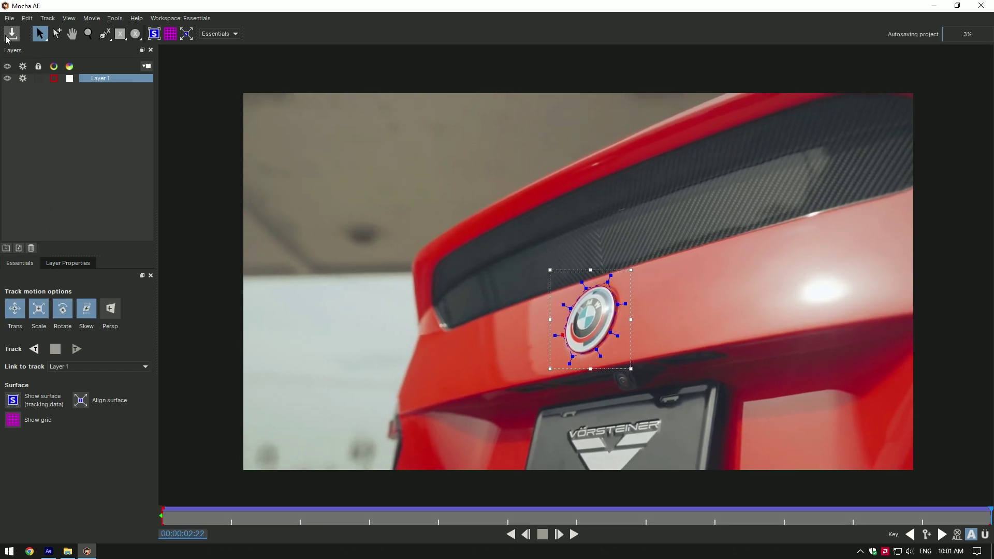
pyautogui.click(979, 9)
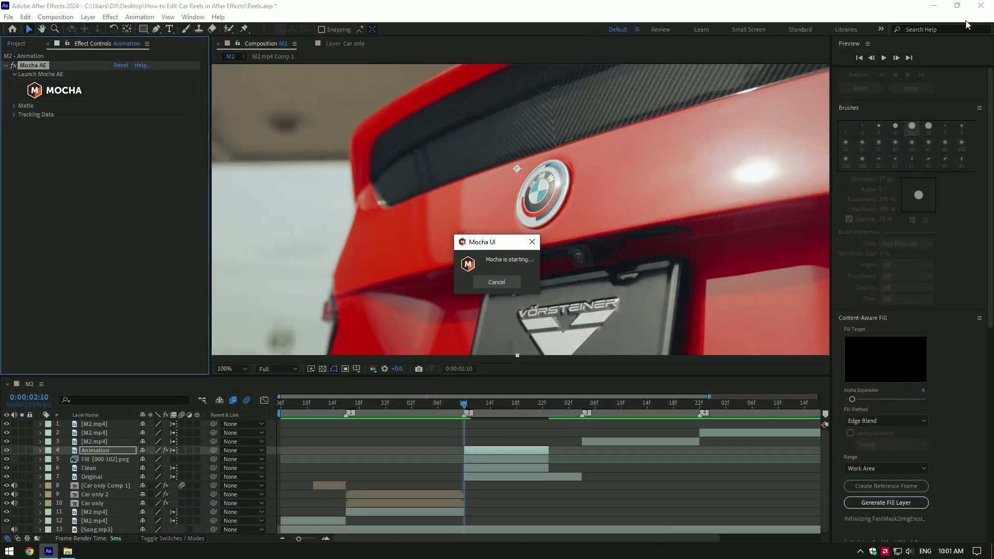
# Create an AE mask from the Mocha track and move the anchor point onto the badge centre.
pyautogui.click(14, 105)
pyautogui.click(145, 164)
pyautogui.click(127, 29)
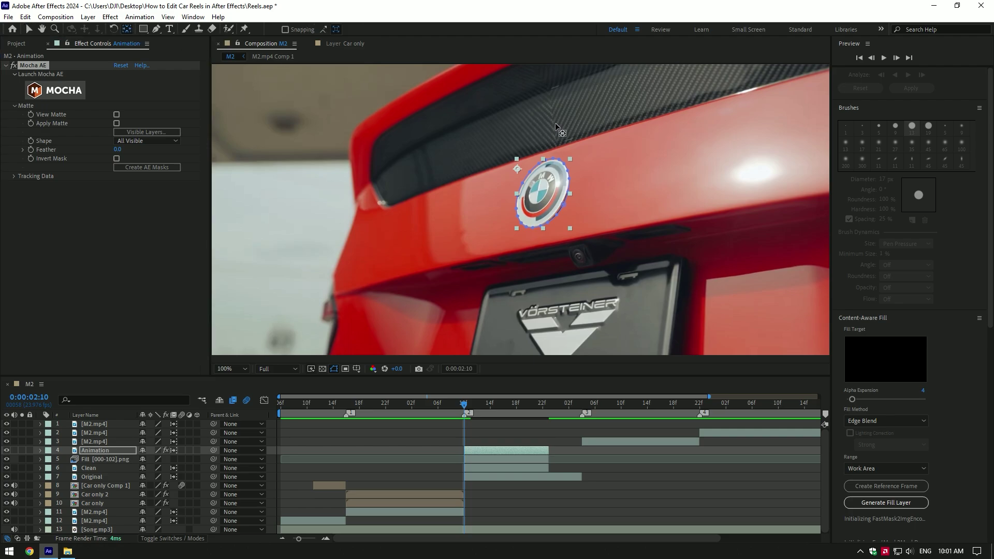
pyautogui.scroll(2, 514, 148)
pyautogui.moveTo(515, 124); pyautogui.dragTo(545, 141)
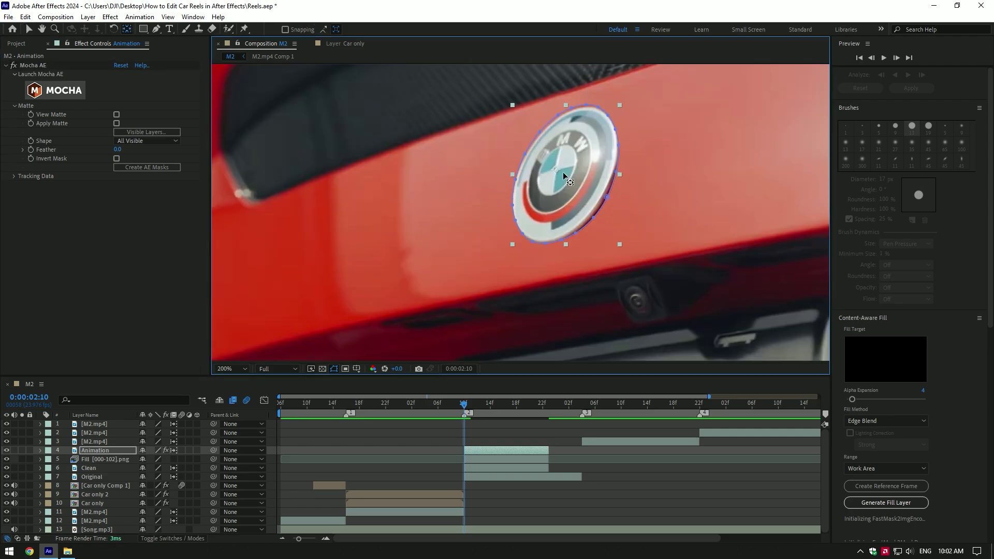
# Turn the Animation layer into a 3D layer.
pyautogui.scroll(2, 563, 172)
pyautogui.scroll(-4, 591, 124)
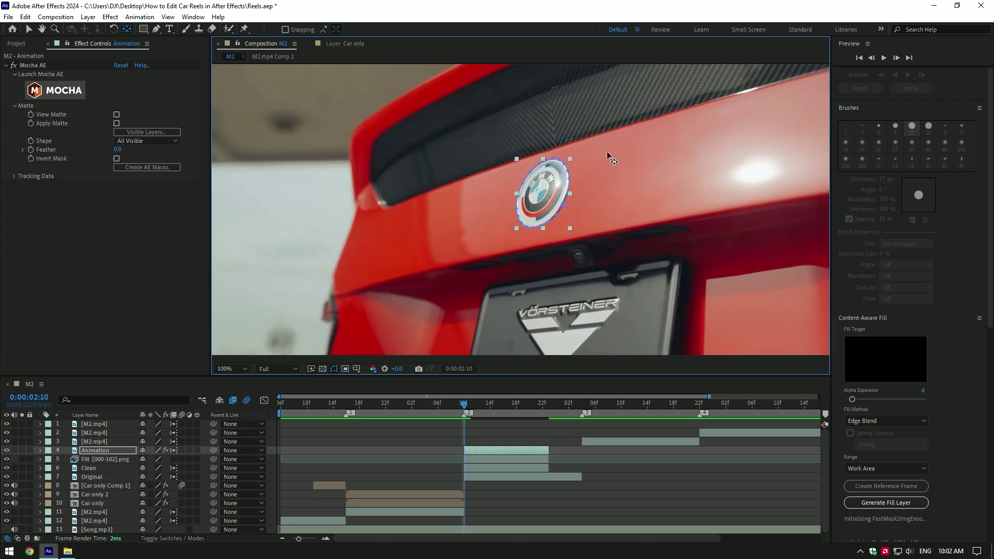
pyautogui.click(486, 450)
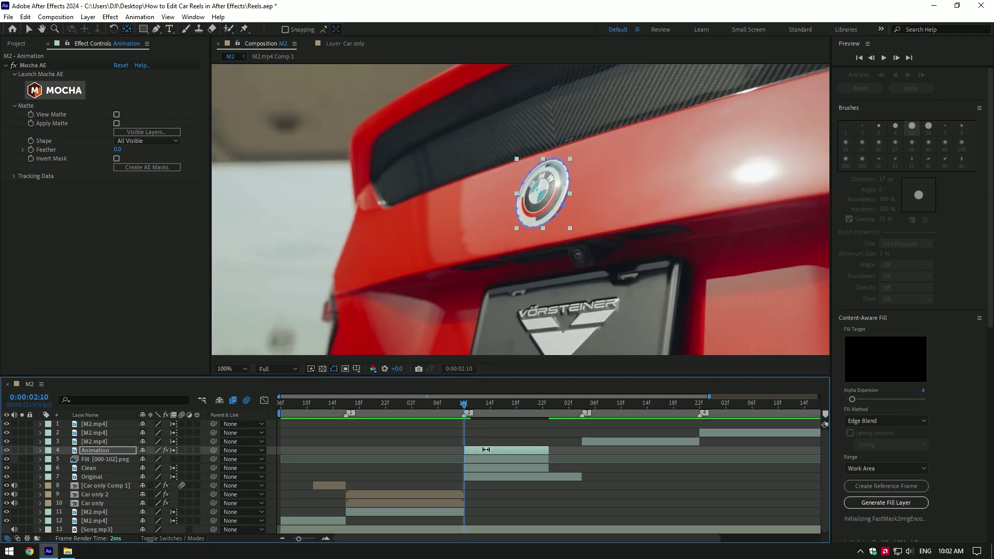
pyautogui.click(198, 450)
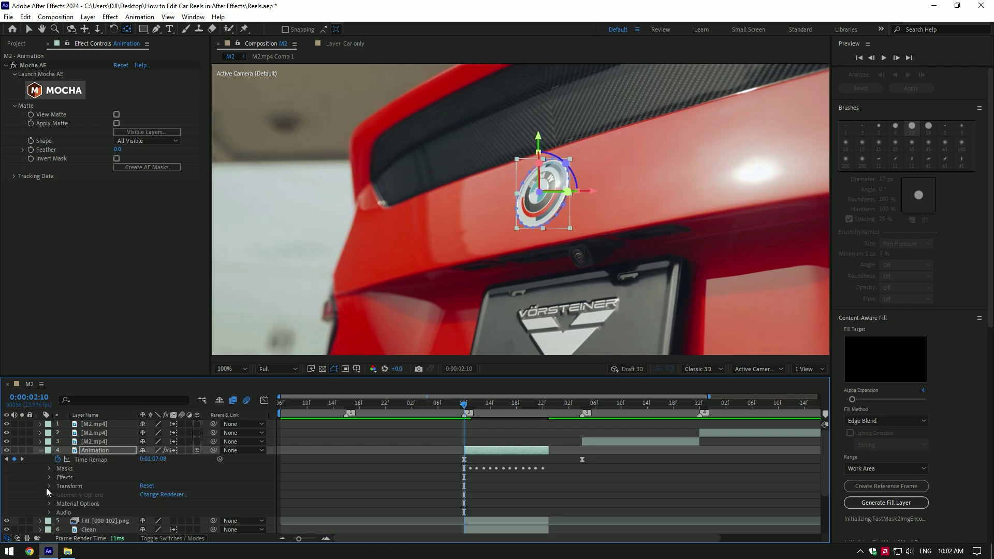
# Add starting Y Rotation, Scale and Position keyframes to the Animation layer's badge.
pyautogui.click(49, 486)
pyautogui.scroll(-1, 49, 486)
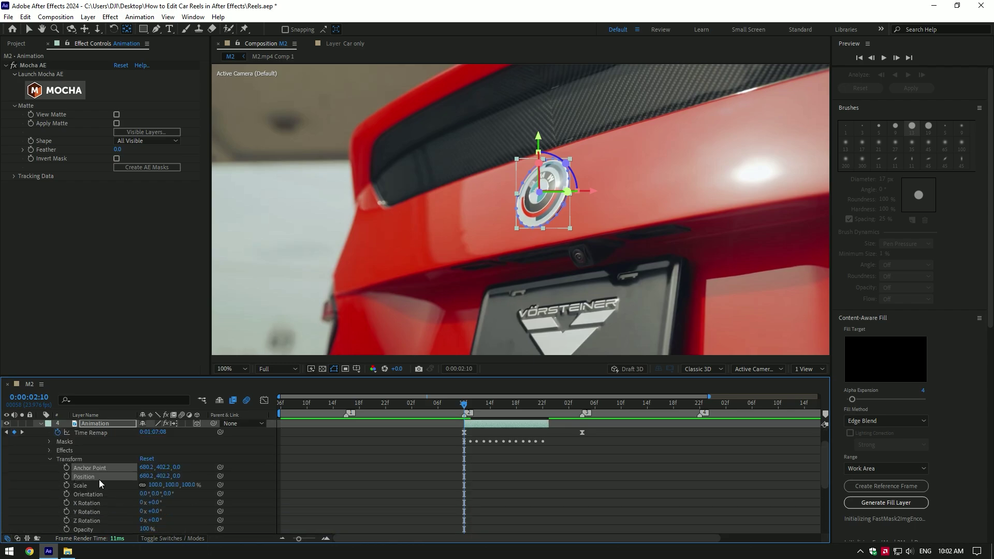
pyautogui.scroll(-1, 78, 478)
pyautogui.click(66, 486)
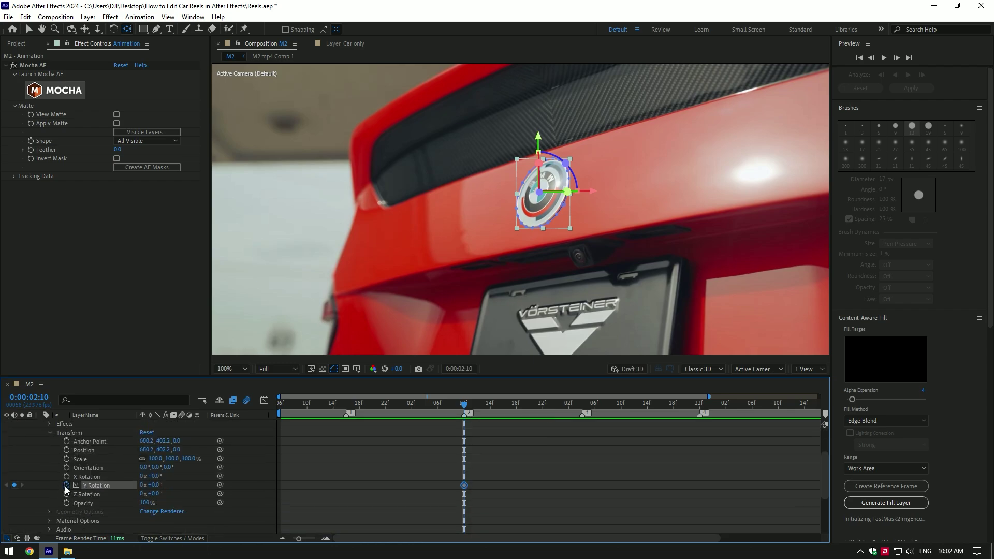
pyautogui.click(66, 459)
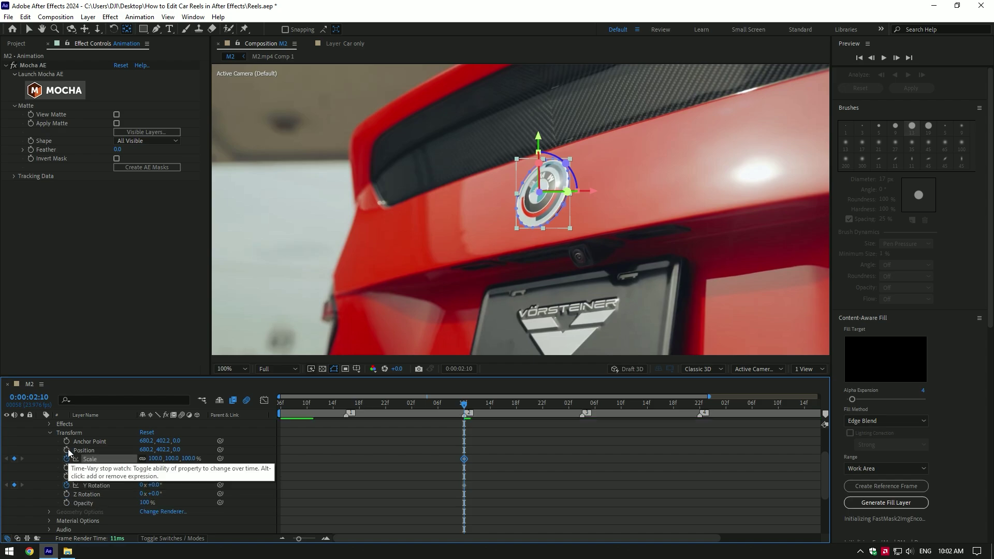
pyautogui.click(67, 449)
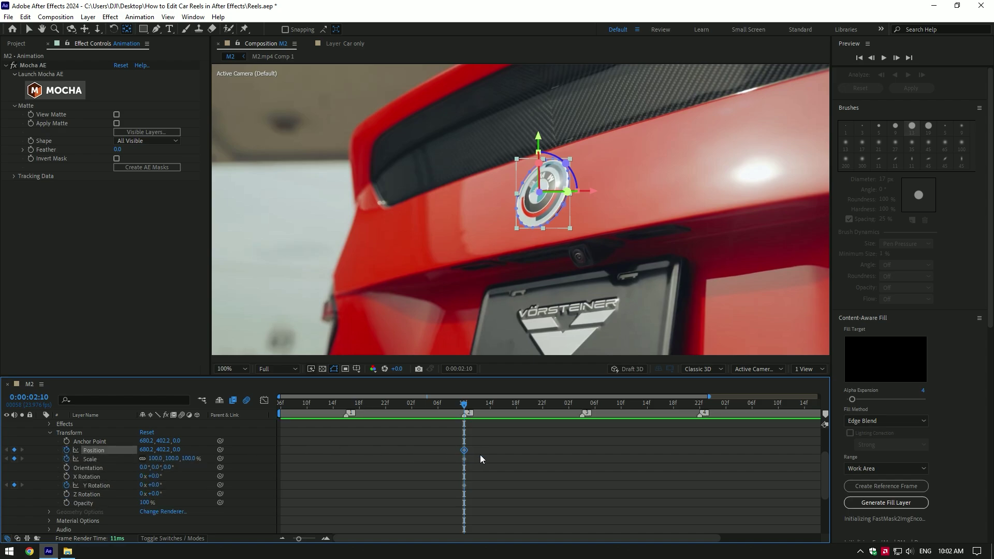
pyautogui.scroll(3, 481, 458)
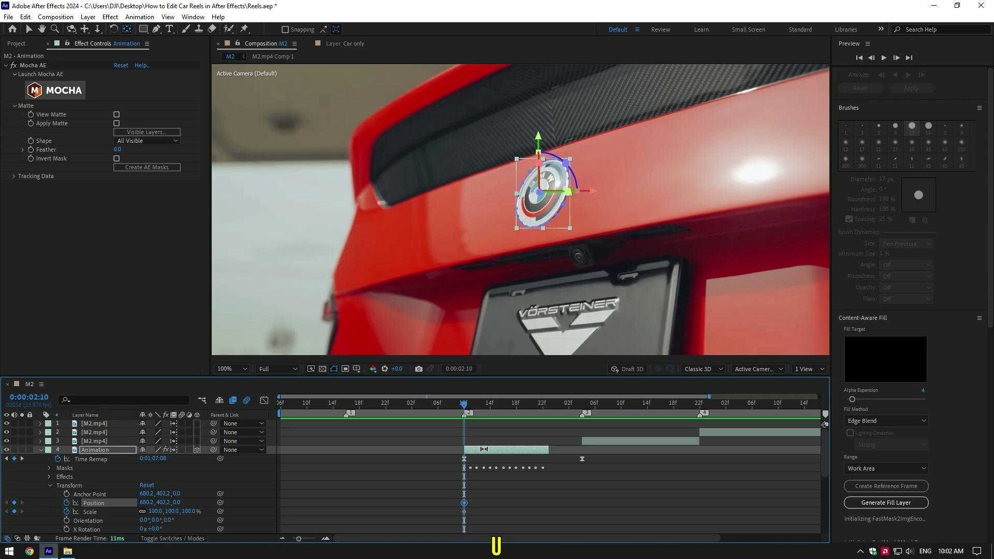
pyautogui.press('u')
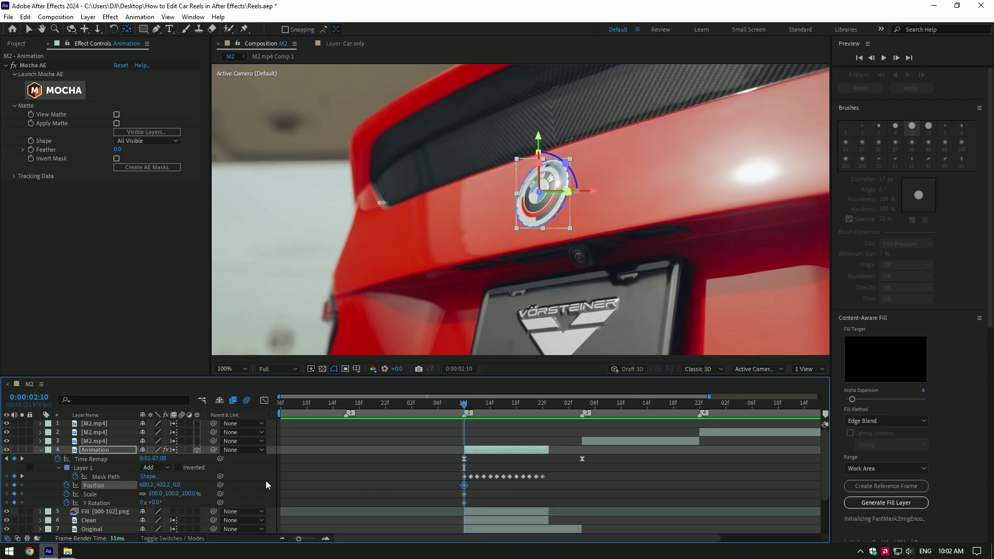
# At 2:13, shift the BMW badge left and set Y Rotation to 1x.
pyautogui.moveTo(465, 409); pyautogui.dragTo(485, 411)
pyautogui.press('v')
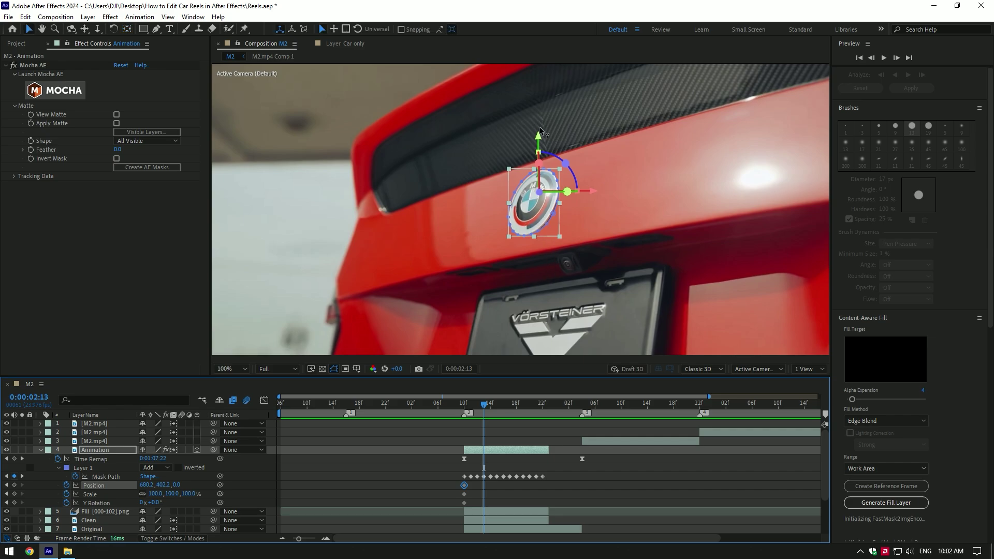
pyautogui.moveTo(584, 193); pyautogui.dragTo(493, 188)
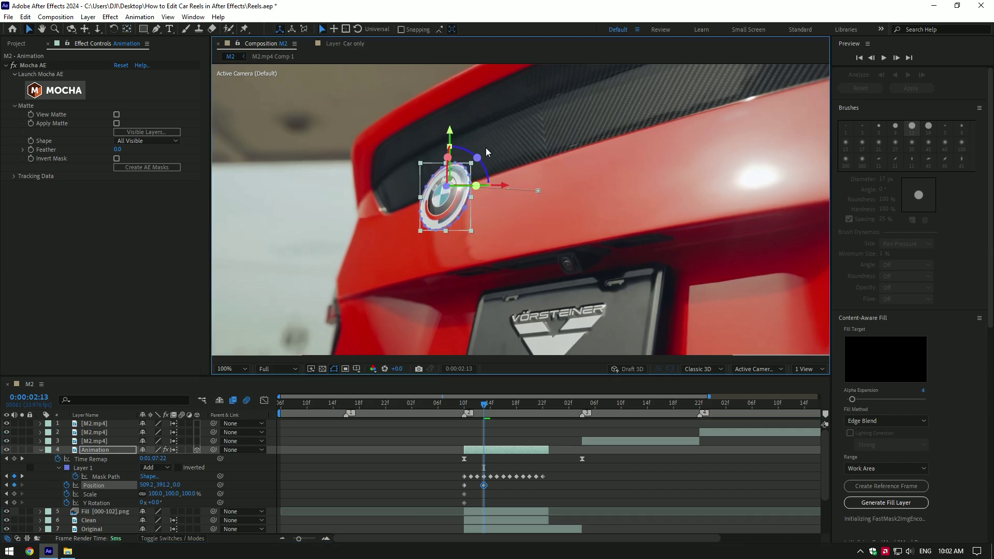
pyautogui.click(146, 502)
pyautogui.write('1')
pyautogui.moveTo(484, 405); pyautogui.dragTo(548, 398)
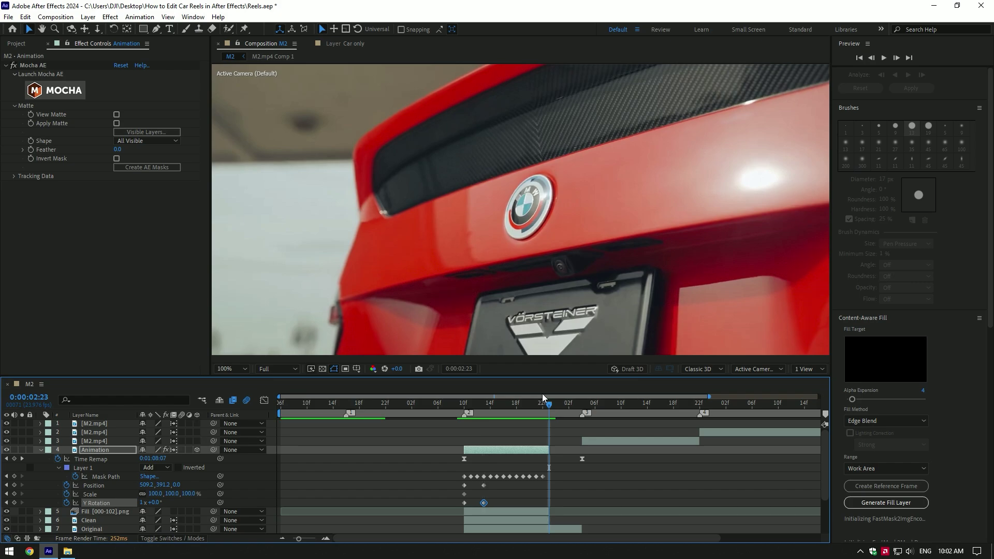
# Reset the badge's Position, Scale and Y Rotation at 2:23, then paste the swung-out keyframes at 2:20.
pyautogui.keyDown('shift'); pyautogui.click(96, 494); pyautogui.keyUp('shift')
pyautogui.keyDown('shift'); pyautogui.click(97, 486); pyautogui.keyUp('shift')
pyautogui.rightClick(97, 491)
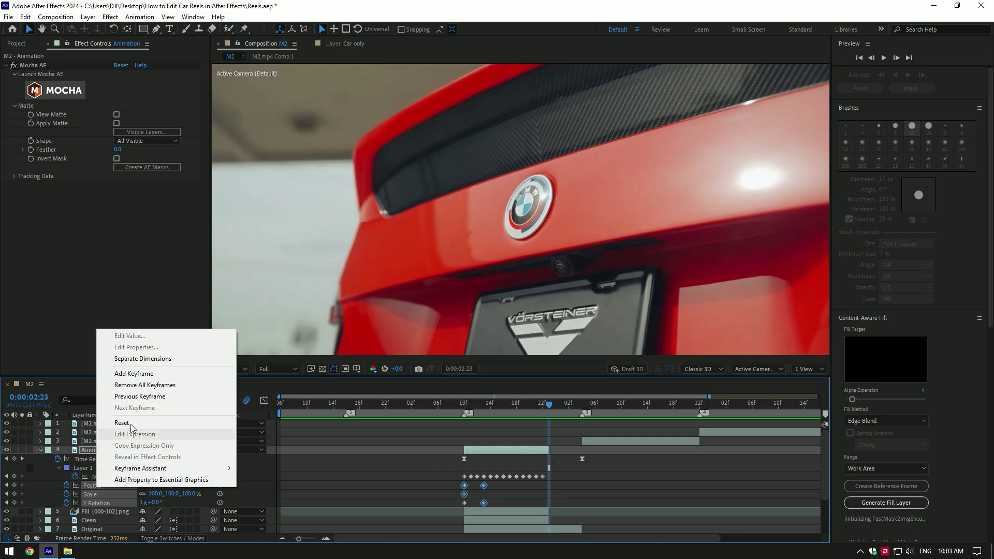
pyautogui.click(119, 431)
pyautogui.moveTo(472, 409); pyautogui.dragTo(533, 410)
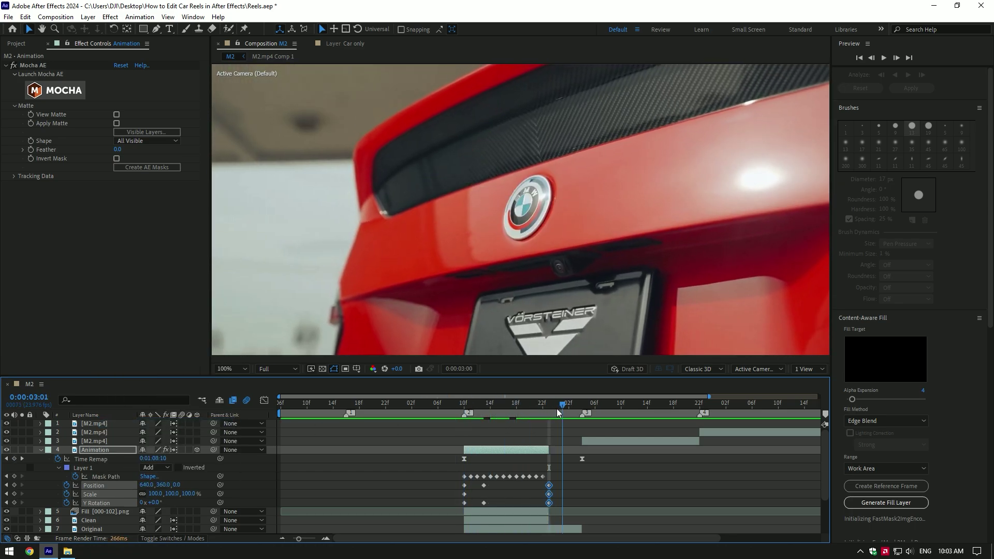
pyautogui.moveTo(498, 485); pyautogui.dragTo(483, 503)
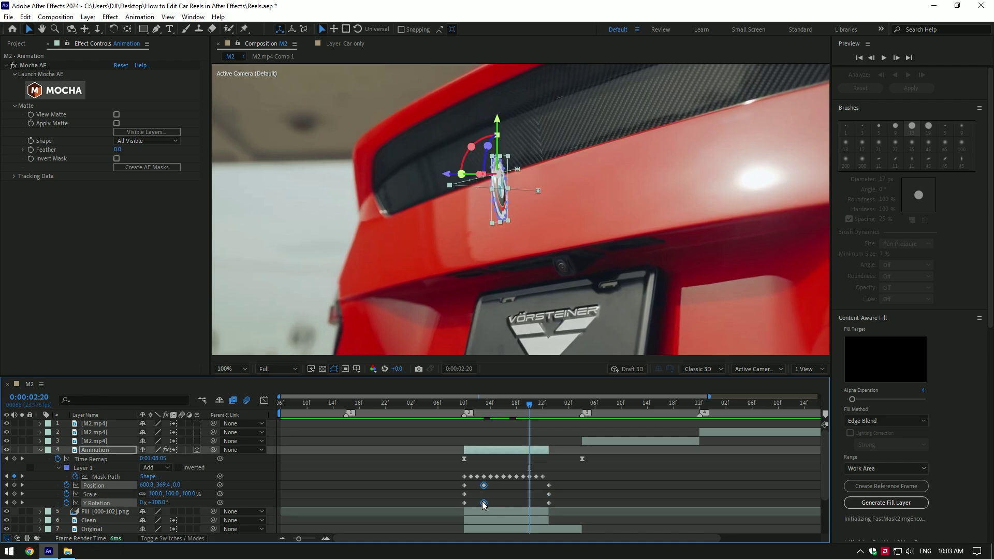
pyautogui.hotkey('ctrl', 'v')
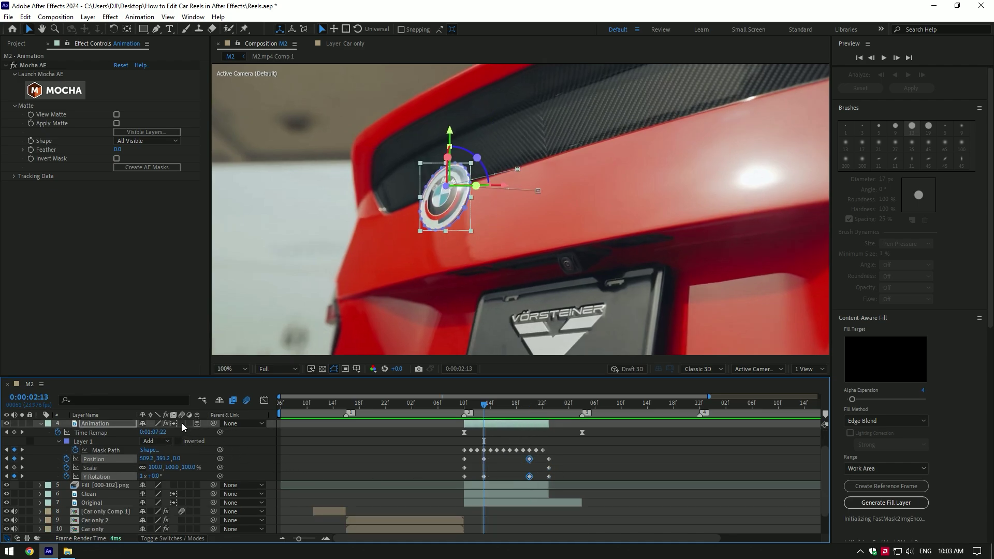
# Enable motion blur on the badge layer, preview, and Easy Ease all its keyframes with F9.
pyautogui.click(182, 424)
pyautogui.press('space')
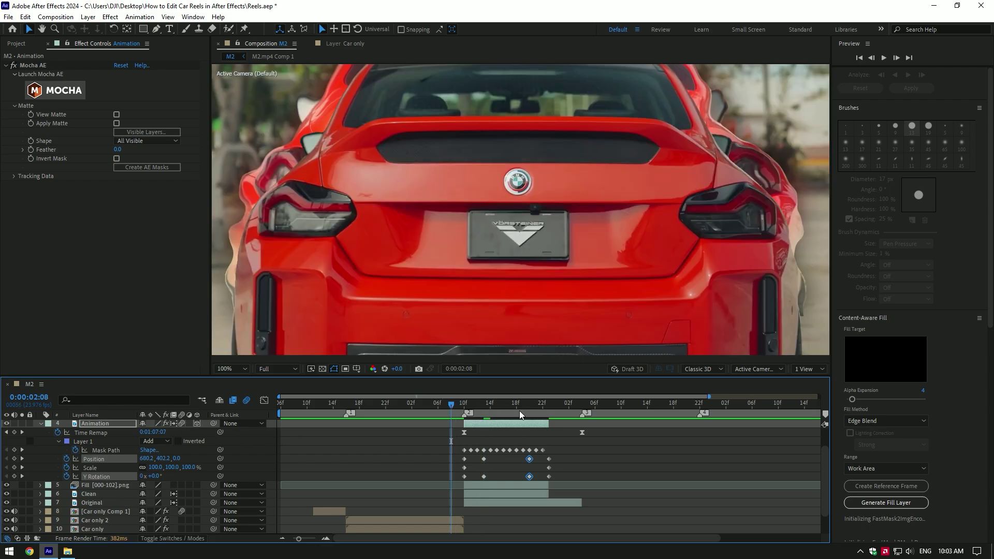
pyautogui.click(481, 411)
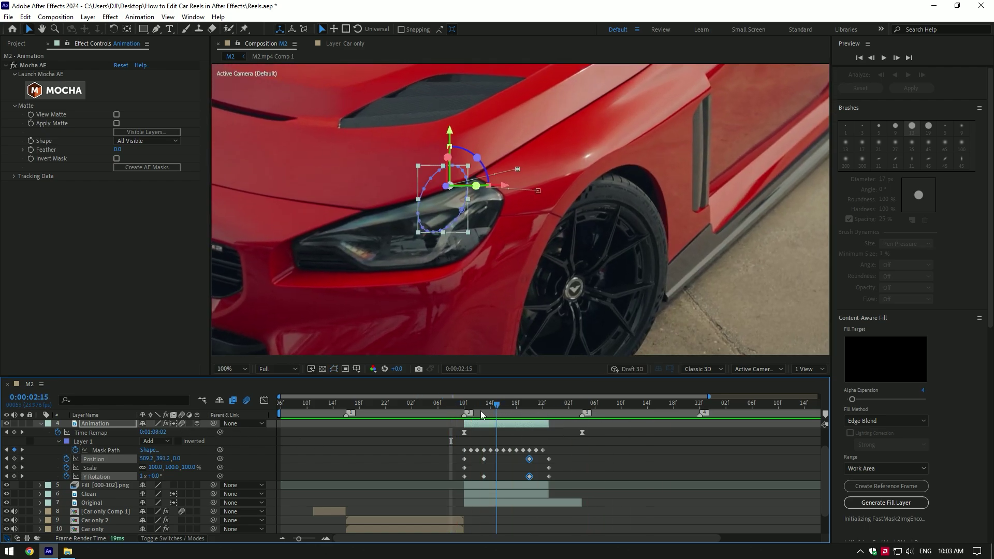
pyautogui.moveTo(563, 459); pyautogui.dragTo(454, 472)
pyautogui.press('F9')
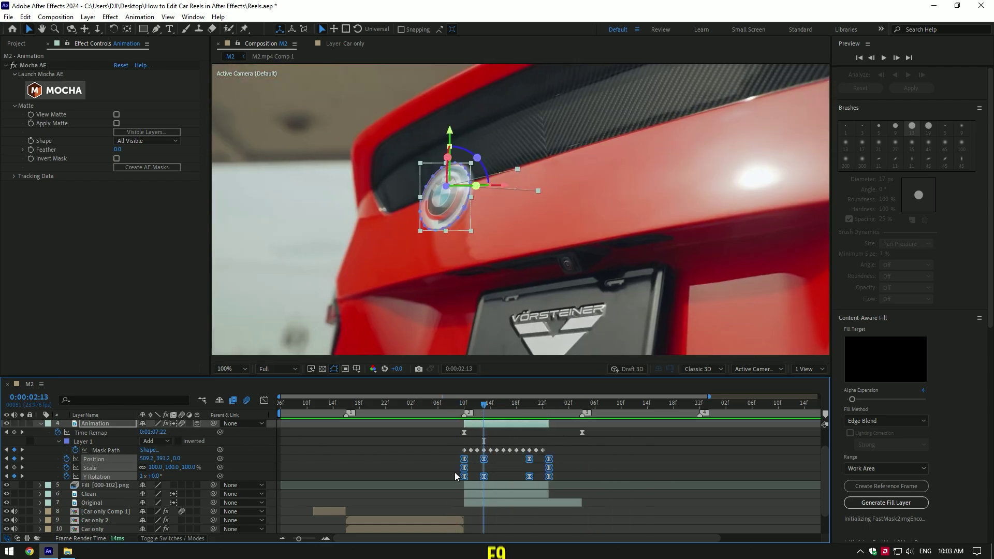
# In the Graph Editor, stretch the easing out of the 10f keyframes and into the 13f keyframes.
pyautogui.click(264, 400)
pyautogui.moveTo(385, 458); pyautogui.dragTo(406, 468)
pyautogui.moveTo(528, 460); pyautogui.dragTo(441, 467)
pyautogui.moveTo(479, 405); pyautogui.dragTo(372, 405)
pyautogui.press('space')
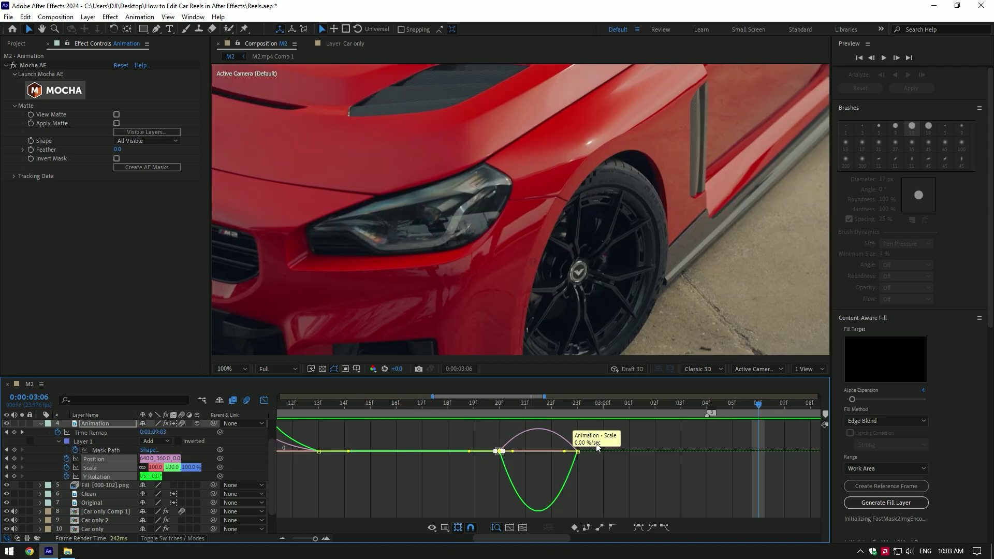
# Reshape the easing around the 20f and 23f keyframes, then preview the badge animation.
pyautogui.moveTo(597, 441); pyautogui.dragTo(574, 452)
pyautogui.moveTo(485, 439); pyautogui.dragTo(573, 452)
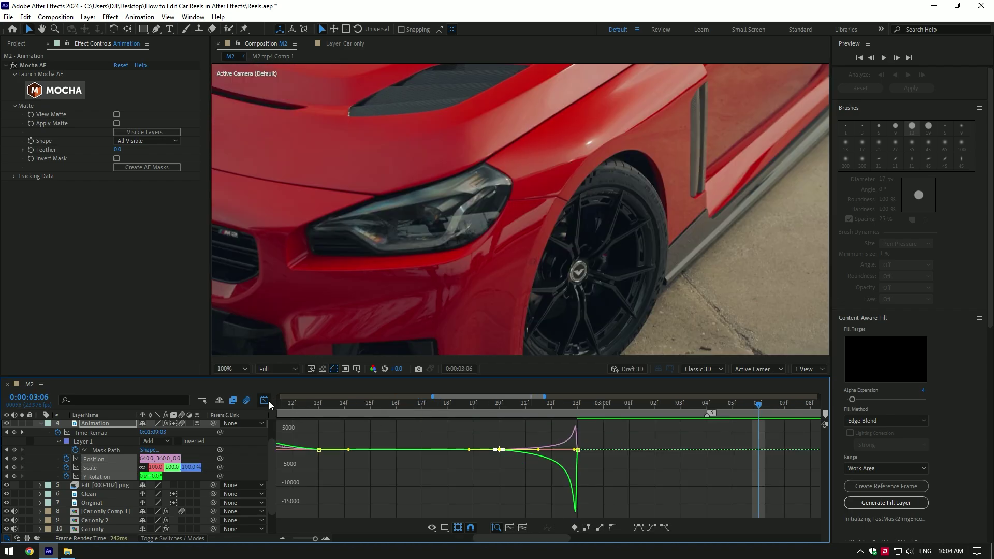
pyautogui.click(269, 402)
pyautogui.press('space')
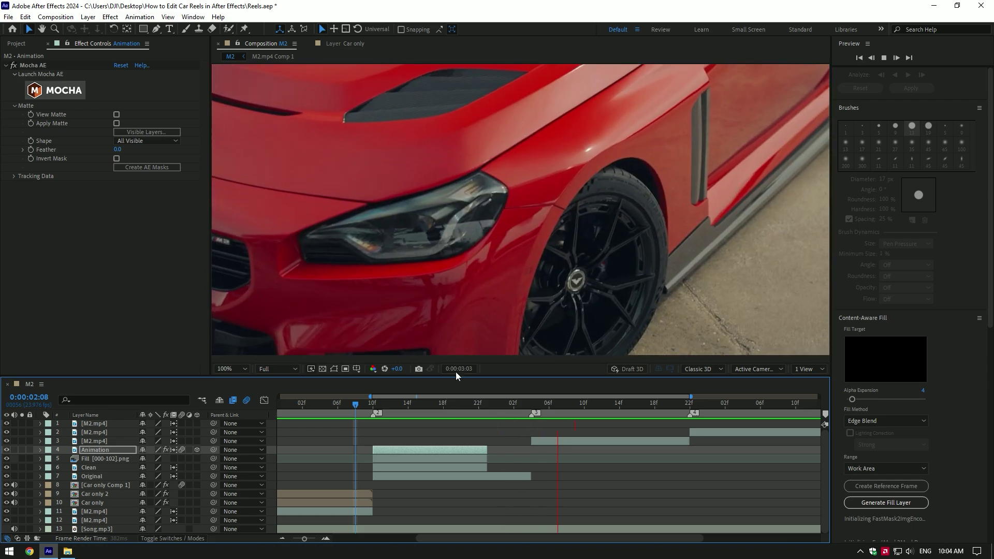
pyautogui.press('space')
pyautogui.scroll(-1, 461, 322)
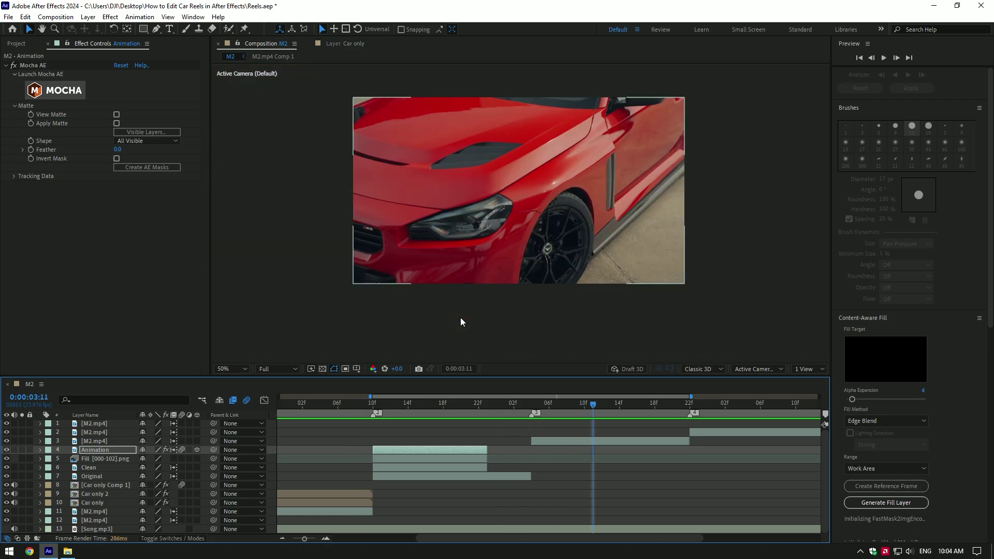
pyautogui.click(373, 403)
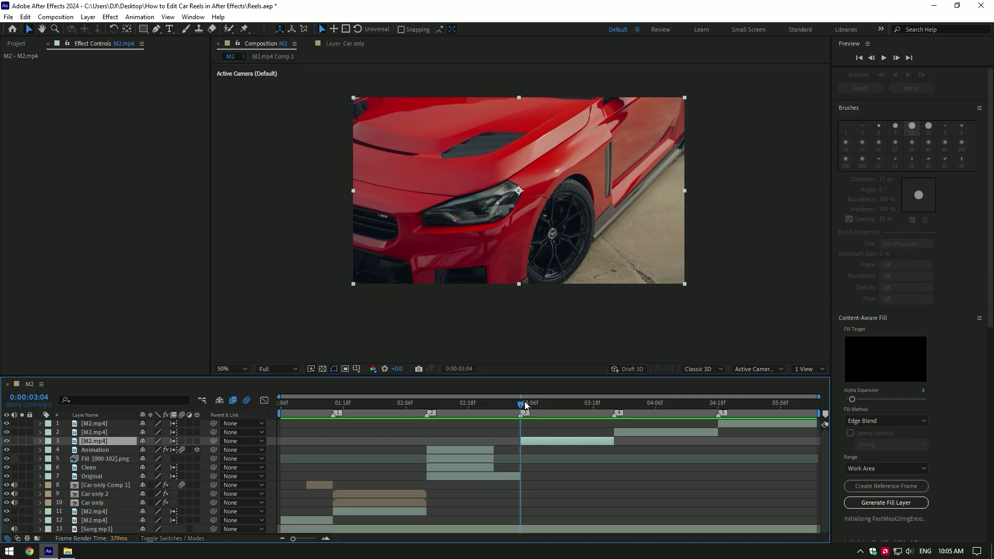
pyautogui.moveTo(524, 402)
pyautogui.mouseDown()
pyautogui.moveTo(577, 404)
pyautogui.moveTo(523, 405)
pyautogui.mouseUp()
# Duplicate the M2.mp4 layer and pre-compose the copy as 'Headlight Slam'.
pyautogui.hotkey('ctrl', 'd')
pyautogui.rightClick(538, 444)
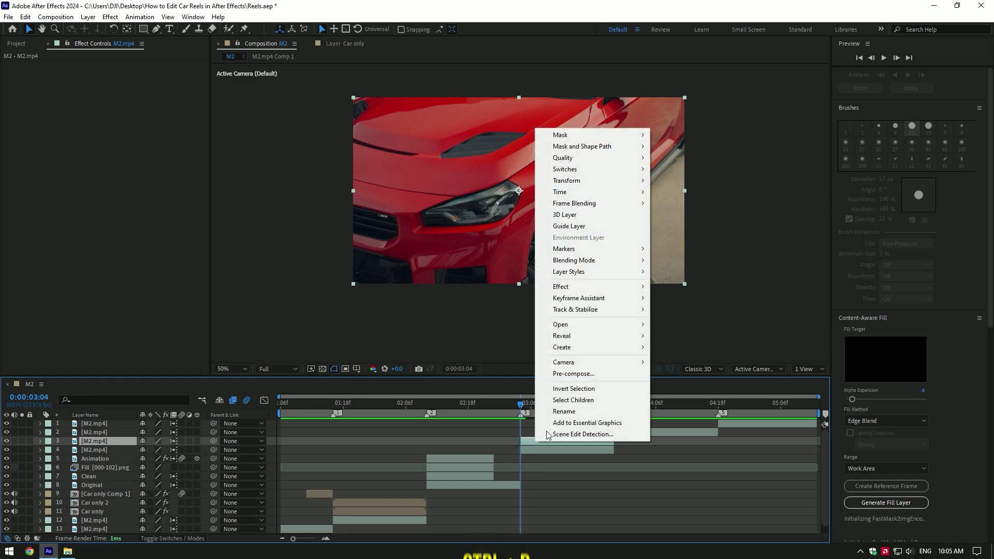
pyautogui.click(570, 374)
pyautogui.write('Headlight Slam')
pyautogui.press('Return')
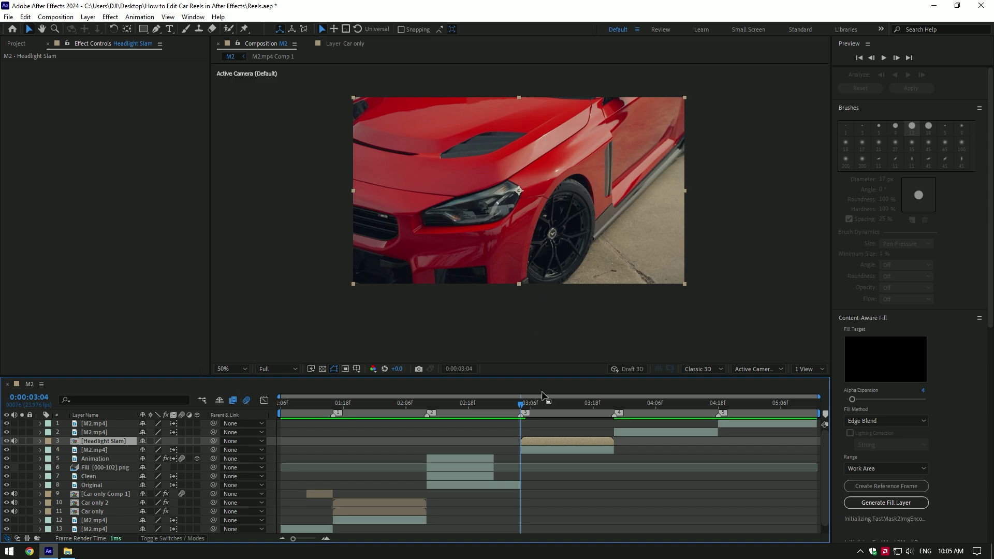
# Freeze-frame the Headlight Slam layer, start it at 2:21 and trim its end at 3:04.
pyautogui.rightClick(532, 447)
pyautogui.moveTo(603, 193)
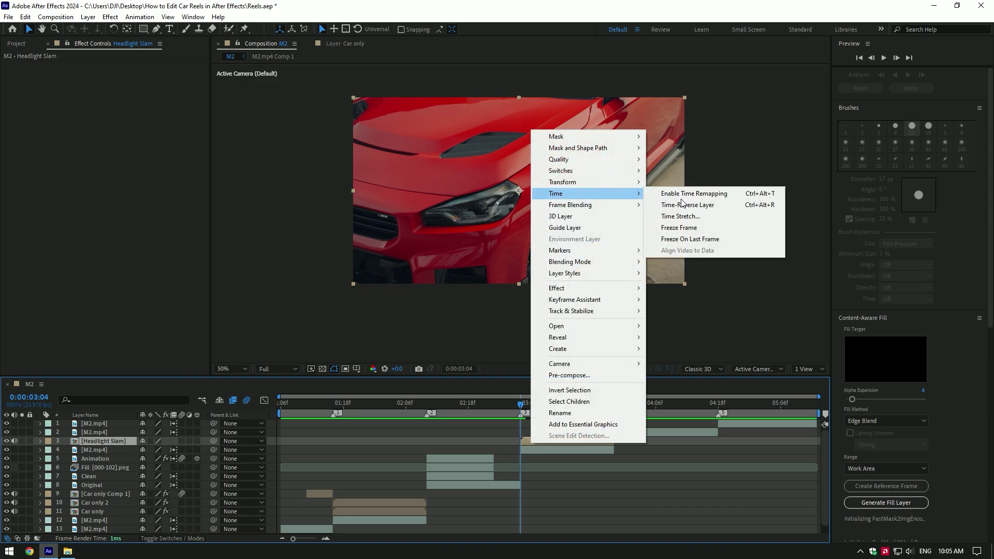
pyautogui.click(682, 228)
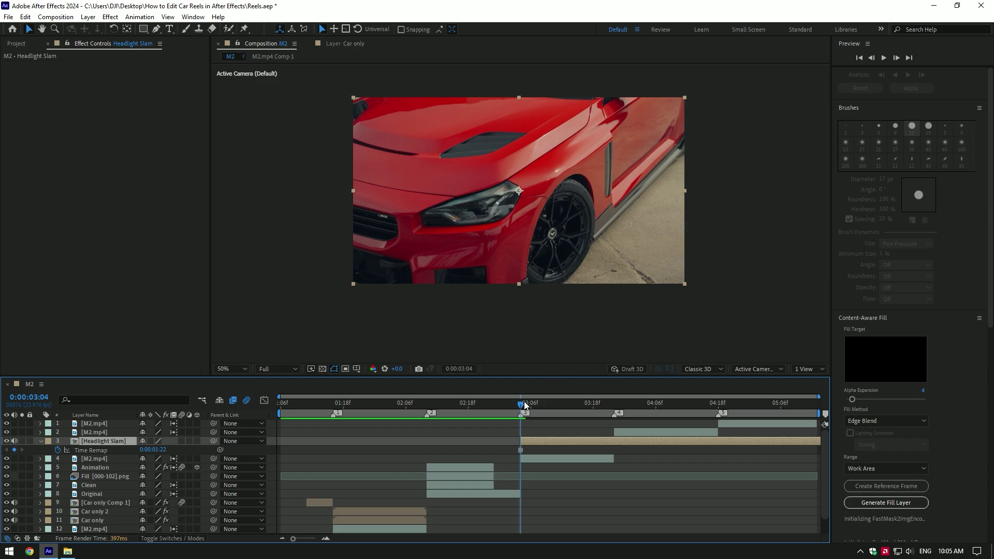
pyautogui.moveTo(525, 406); pyautogui.dragTo(482, 408)
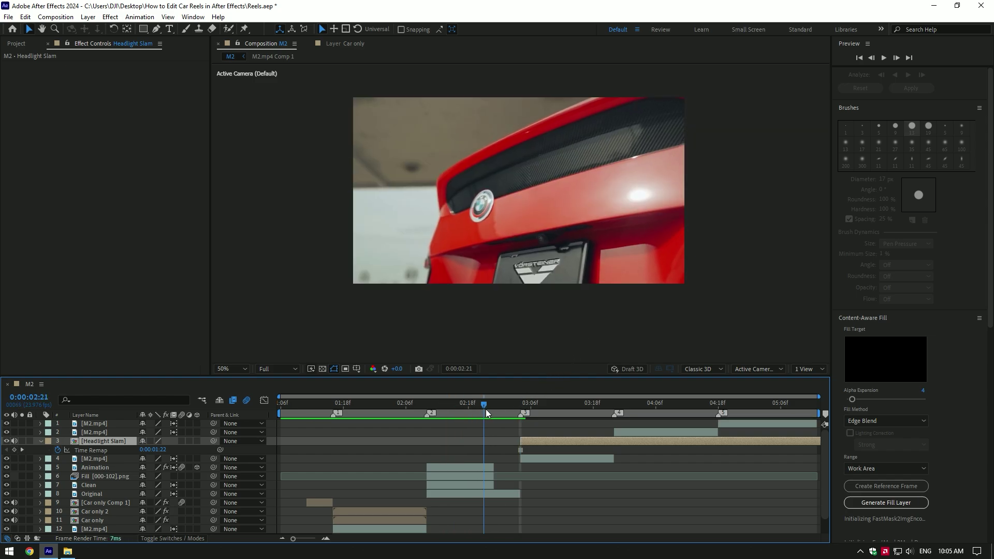
pyautogui.moveTo(538, 443); pyautogui.dragTo(502, 448)
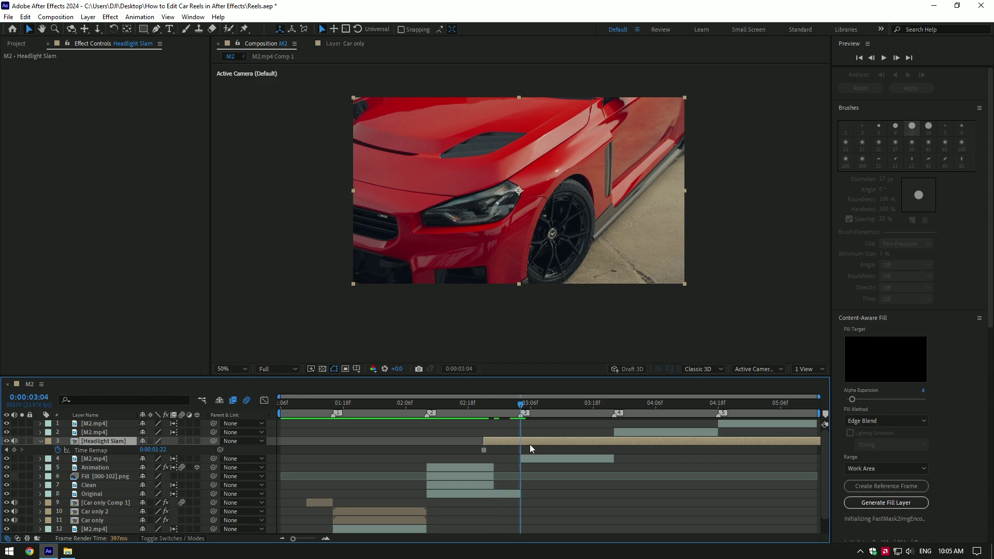
pyautogui.hotkey('alt', ']')
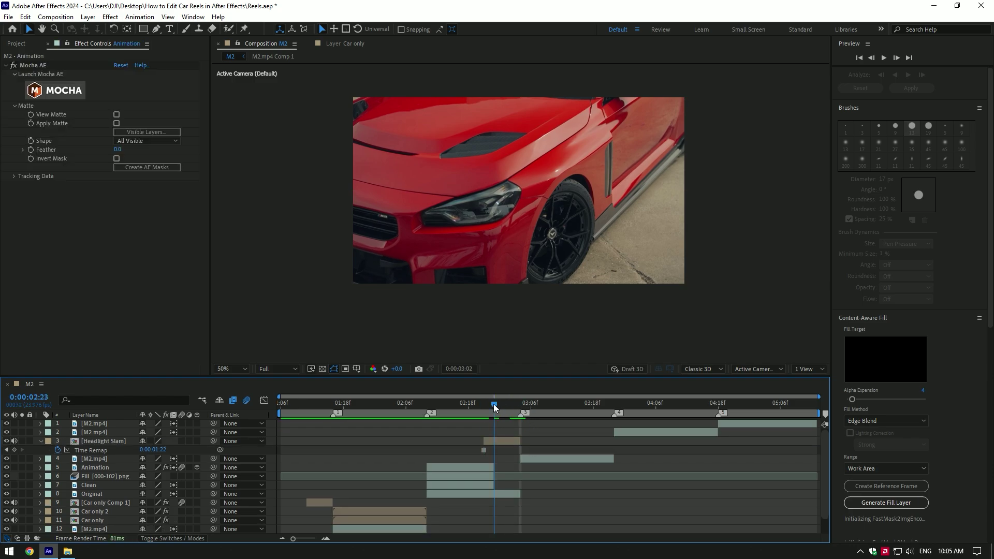
# Select the Headlight Slam layer and jump to its first frame.
pyautogui.moveTo(520, 409)
pyautogui.mouseDown()
pyautogui.moveTo(500, 406)
pyautogui.moveTo(544, 407)
pyautogui.moveTo(500, 409)
pyautogui.mouseUp()
pyautogui.click(509, 442)
pyautogui.press('u')
pyautogui.press('i')
pyautogui.scroll(1, 472, 230)
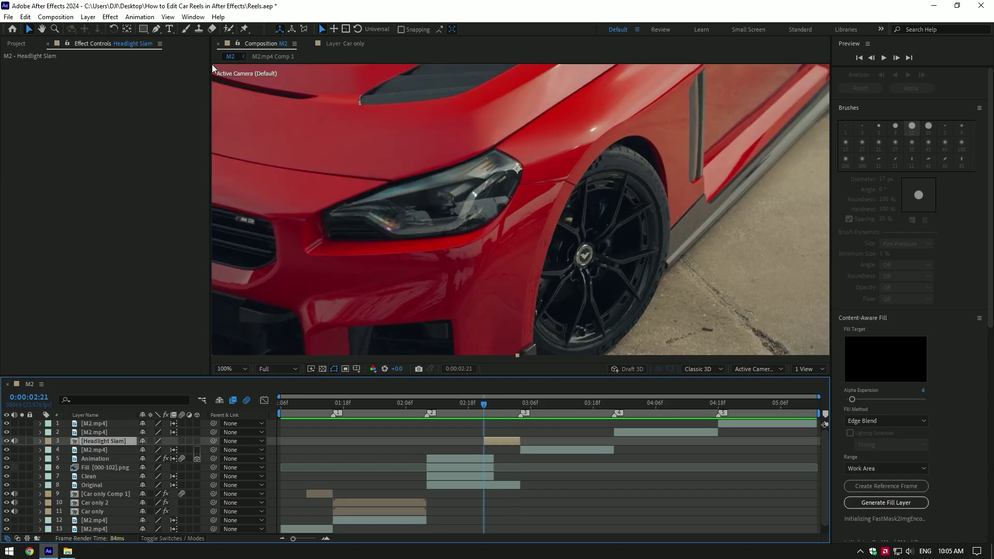
# Draw a Pen-tool mask around the headlight on the Headlight Slam layer.
pyautogui.click(156, 29)
pyautogui.scroll(1, 340, 228)
pyautogui.click(325, 205)
pyautogui.click(369, 184)
pyautogui.click(427, 161)
pyautogui.click(469, 148)
pyautogui.click(530, 132)
pyautogui.click(580, 116)
pyautogui.click(630, 95)
pyautogui.moveTo(326, 231); pyautogui.dragTo(323, 221)
pyautogui.scroll(-2, 519, 211)
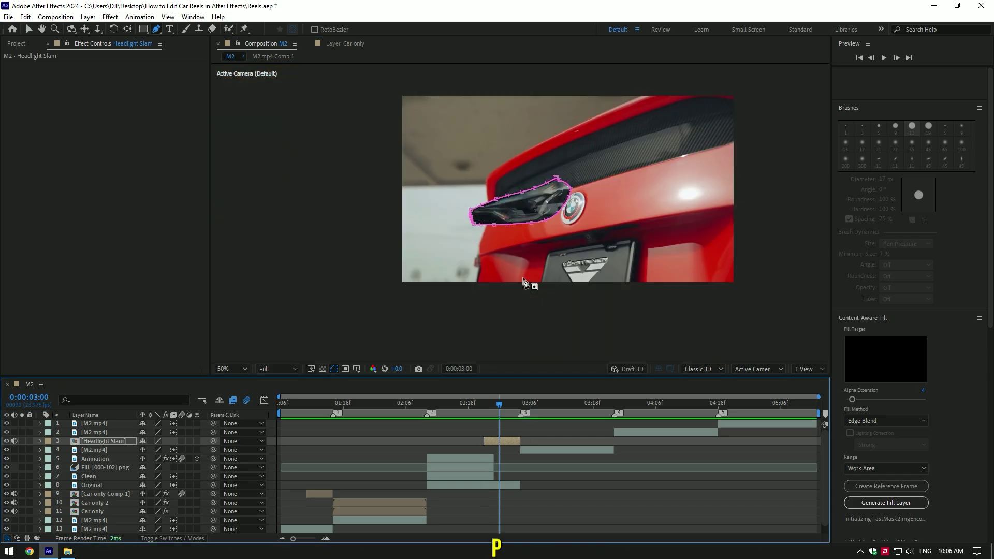
# Keyframe Position at 3:04, then at 2:21 slide the layer off-frame left to X -22.
pyautogui.press('p')
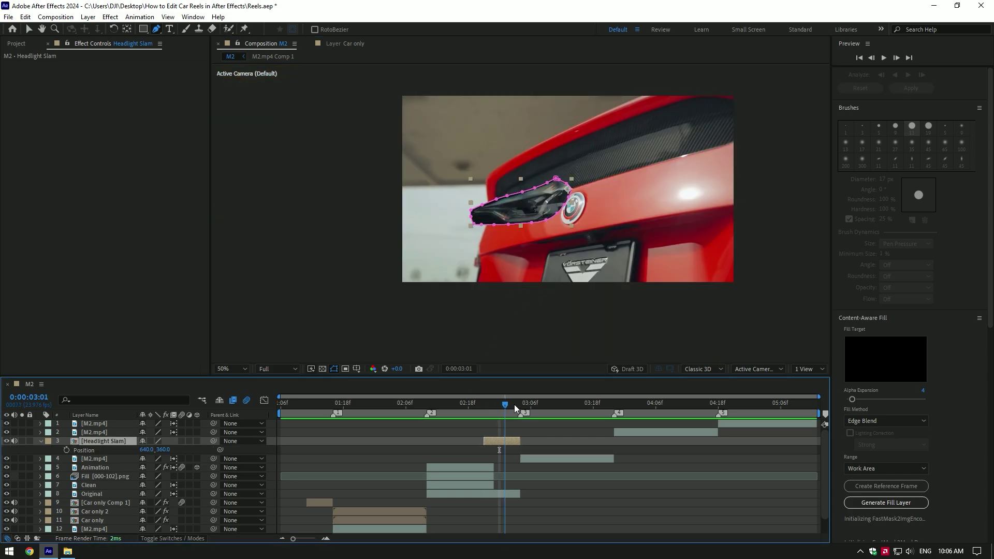
pyautogui.moveTo(514, 404); pyautogui.dragTo(521, 403)
pyautogui.click(66, 450)
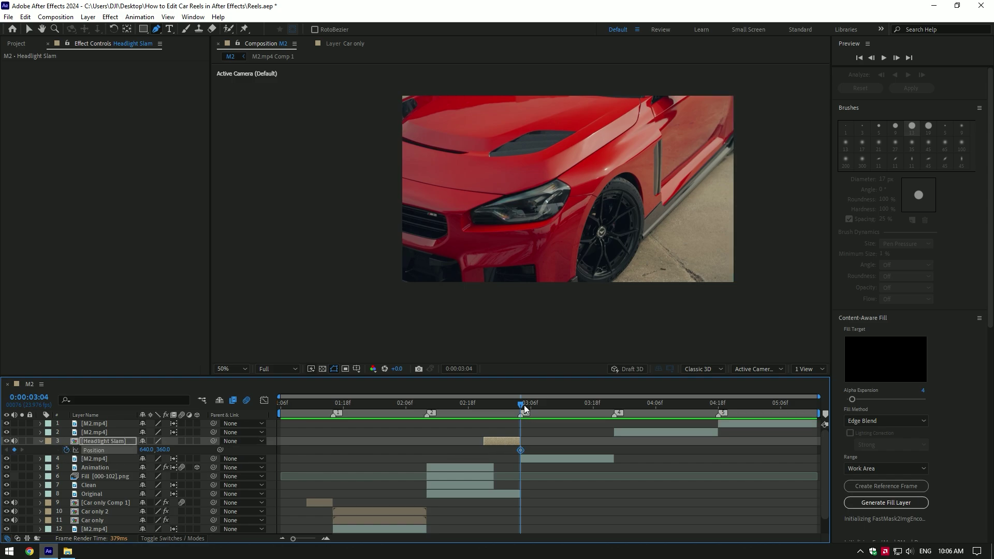
pyautogui.moveTo(500, 412); pyautogui.dragTo(483, 403)
pyautogui.press('v')
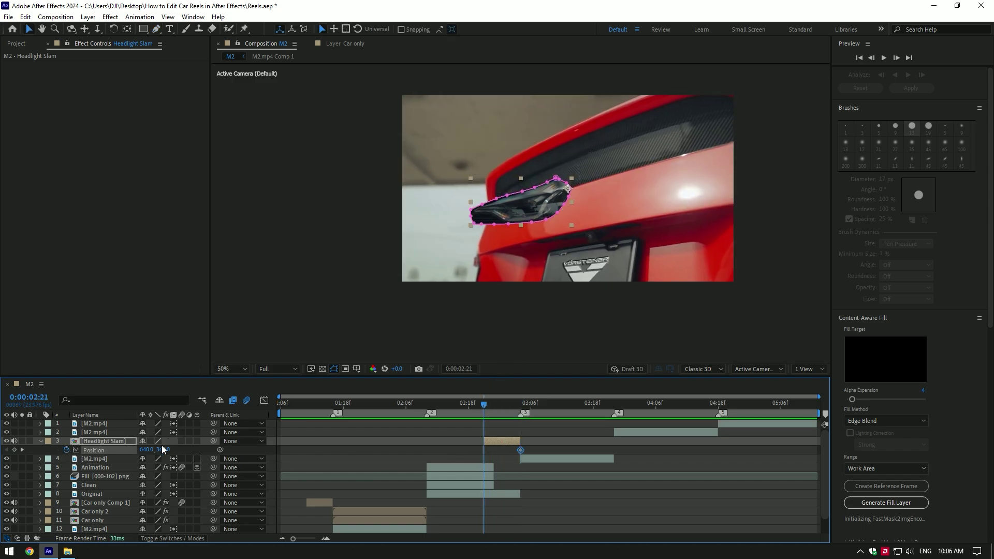
pyautogui.moveTo(146, 450); pyautogui.dragTo(71, 447)
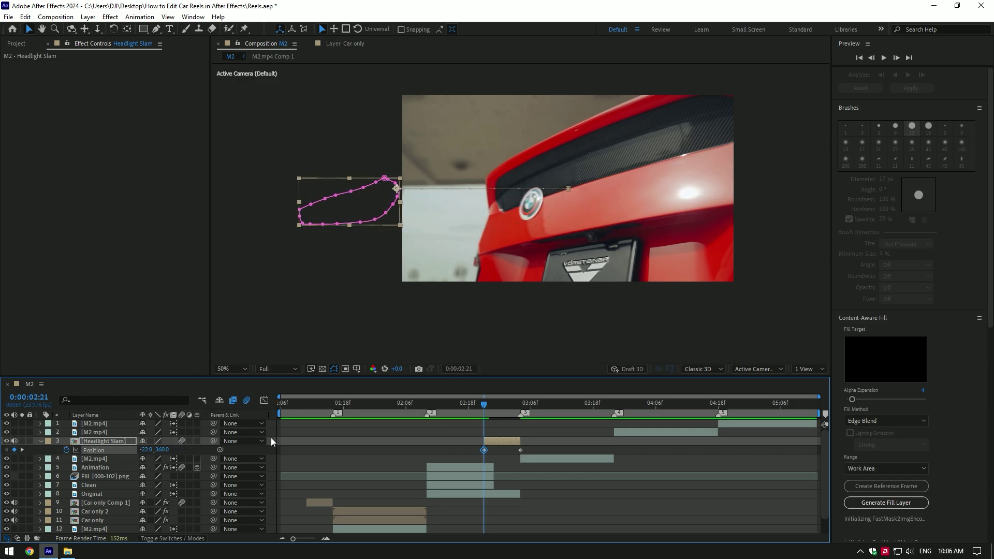
# Preview the headlight slide and select both Position keyframes.
pyautogui.click(472, 409)
pyautogui.press('space')
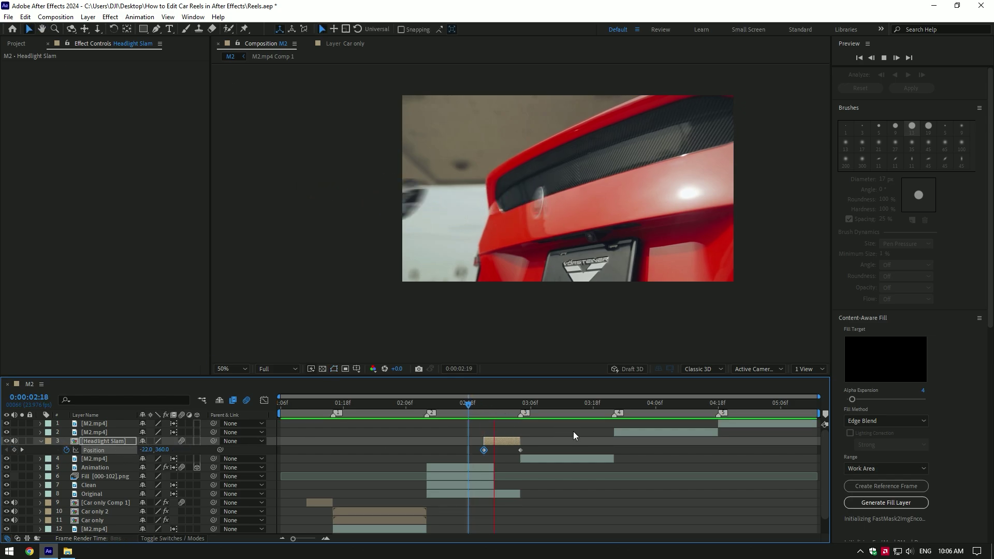
pyautogui.press('space')
pyautogui.moveTo(534, 446); pyautogui.dragTo(478, 452)
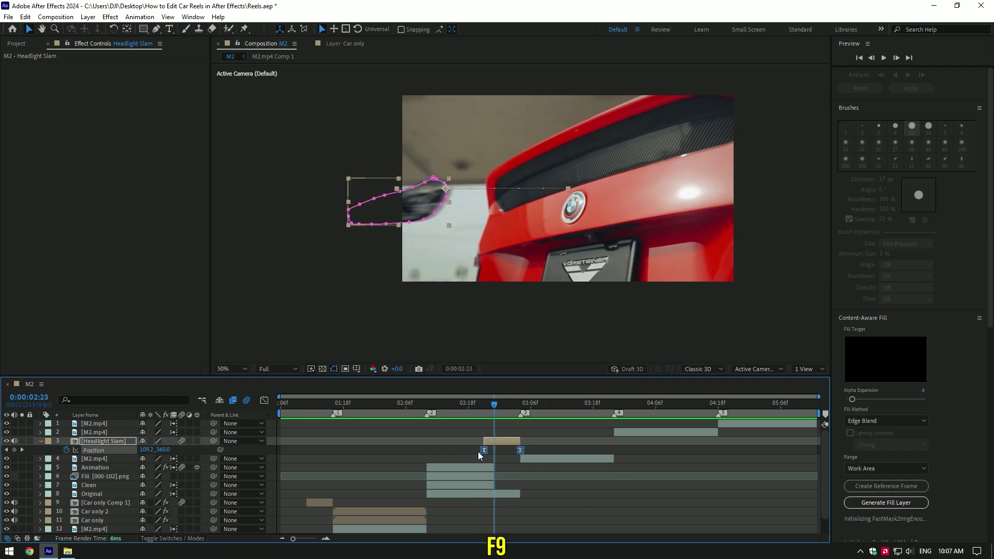
# In the Graph Editor, drag the final Position keyframe's incoming influence handle onto the keyframe, then preview the slide.
pyautogui.click(264, 400)
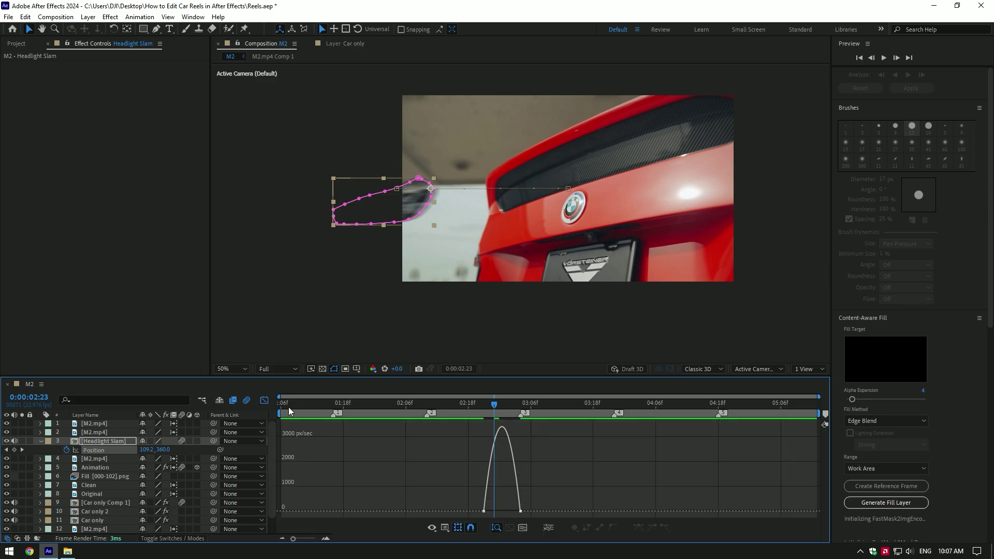
pyautogui.moveTo(519, 512); pyautogui.dragTo(501, 511)
pyautogui.click(263, 402)
pyautogui.press('space')
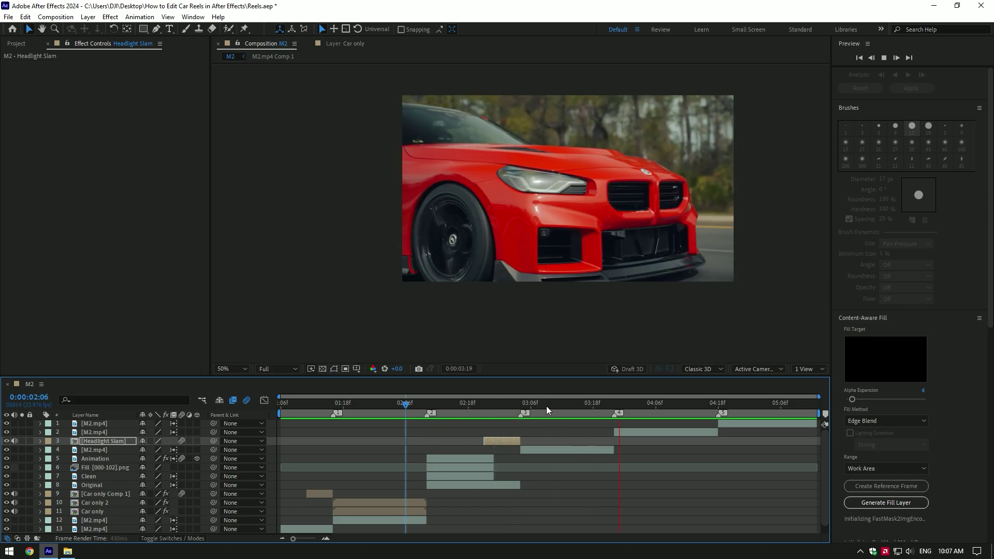
pyautogui.click(503, 412)
pyautogui.press('space')
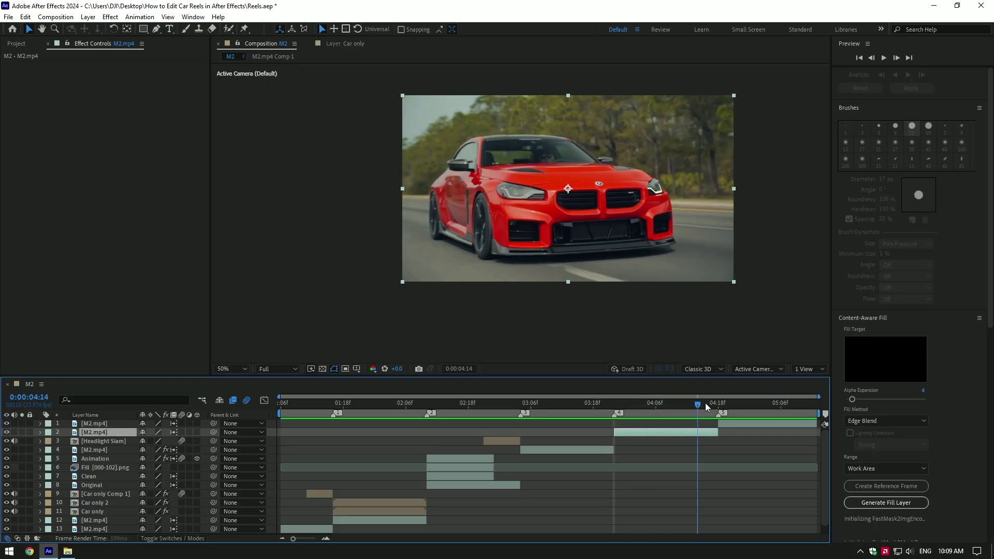
# At layer 2's start, pre-compose it as M2.mp4 Comp 2 and launch Stabilize Motion.
pyautogui.moveTo(681, 405); pyautogui.dragTo(624, 416)
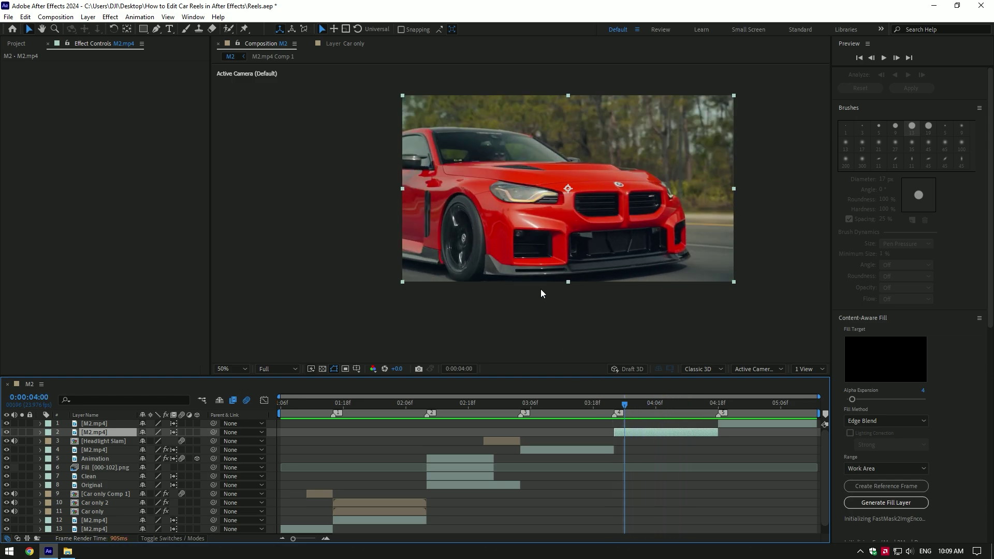
pyautogui.press('i')
pyautogui.rightClick(635, 431)
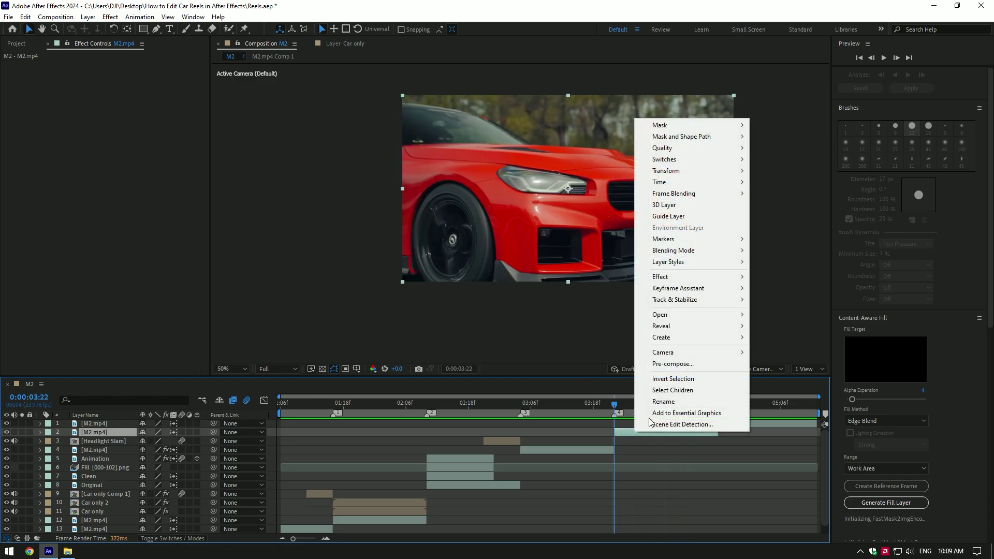
pyautogui.click(672, 366)
pyautogui.click(689, 351)
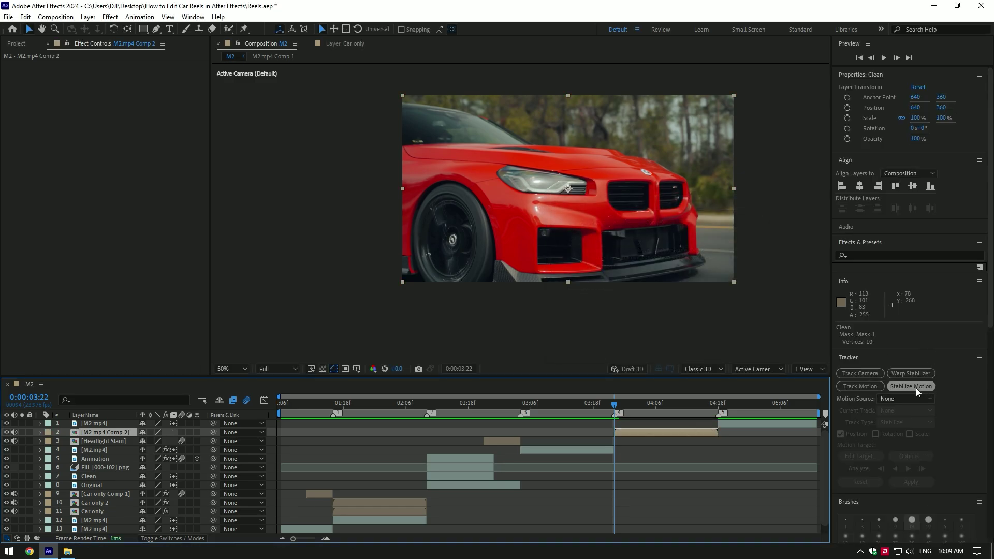
pyautogui.click(911, 386)
# Place Track Point 1 on the headlight's top edge and analyze forward frame by frame to 4:17.
pyautogui.scroll(4, 556, 183)
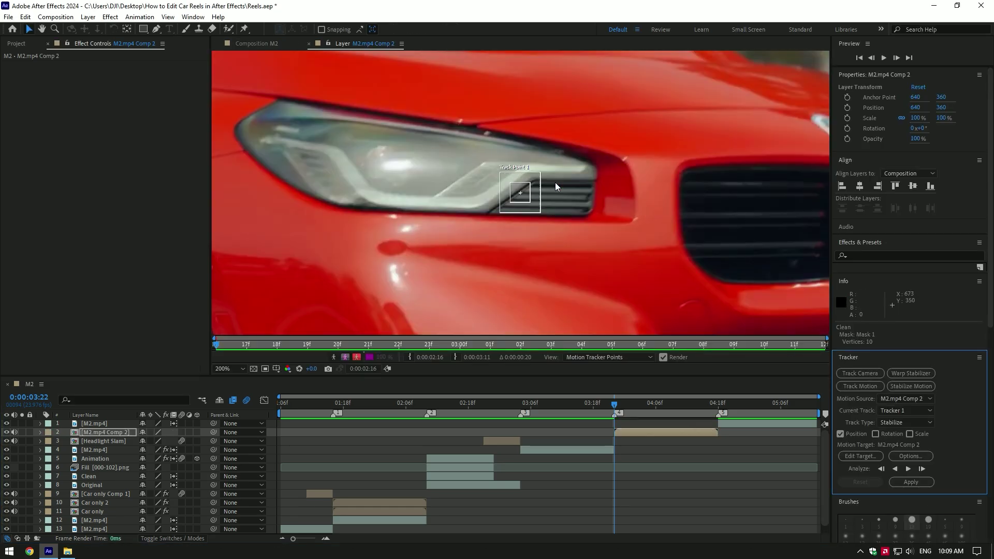
pyautogui.scroll(3, 555, 182)
pyautogui.moveTo(479, 189); pyautogui.dragTo(595, 173)
pyautogui.scroll(-2, 595, 172)
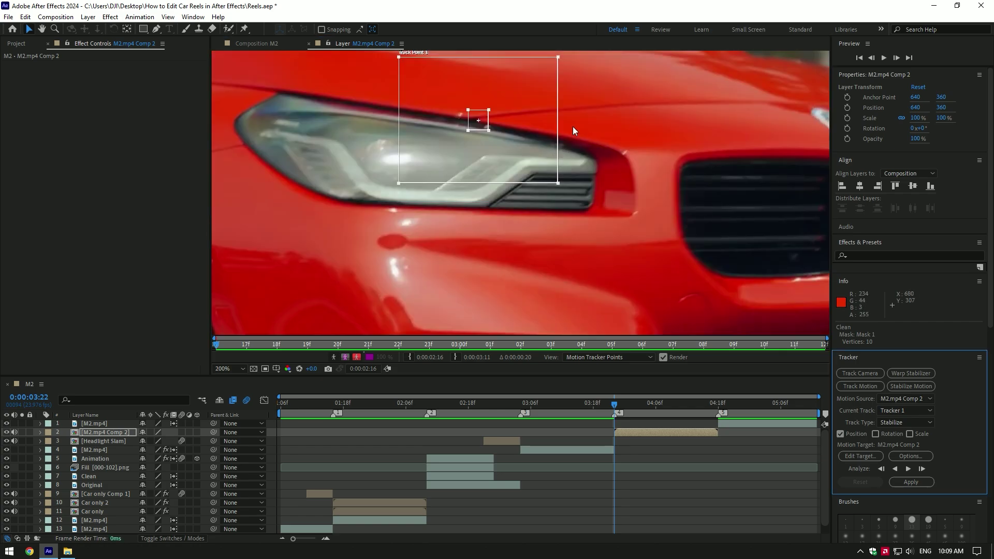
pyautogui.scroll(1, 549, 169)
pyautogui.moveTo(622, 169); pyautogui.dragTo(575, 150)
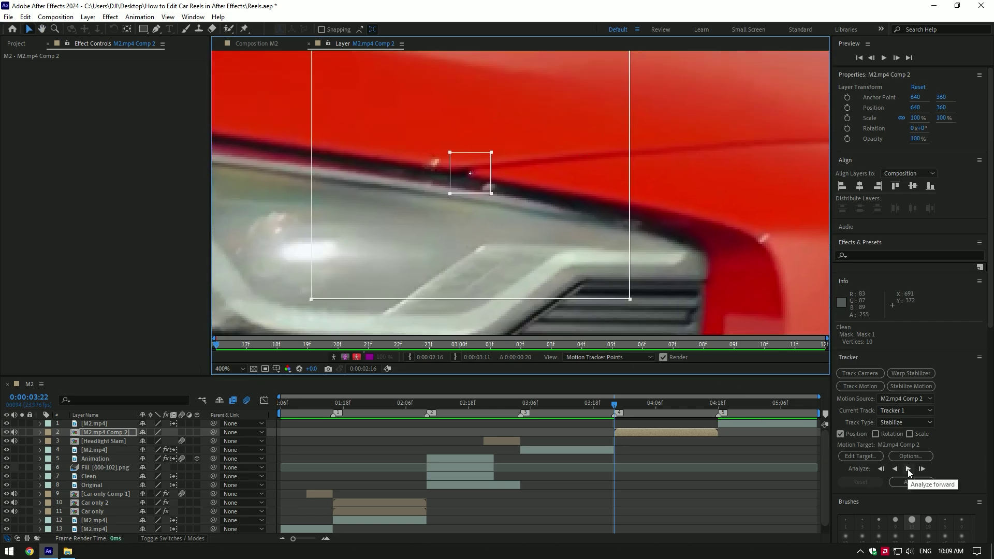
pyautogui.click(923, 469)
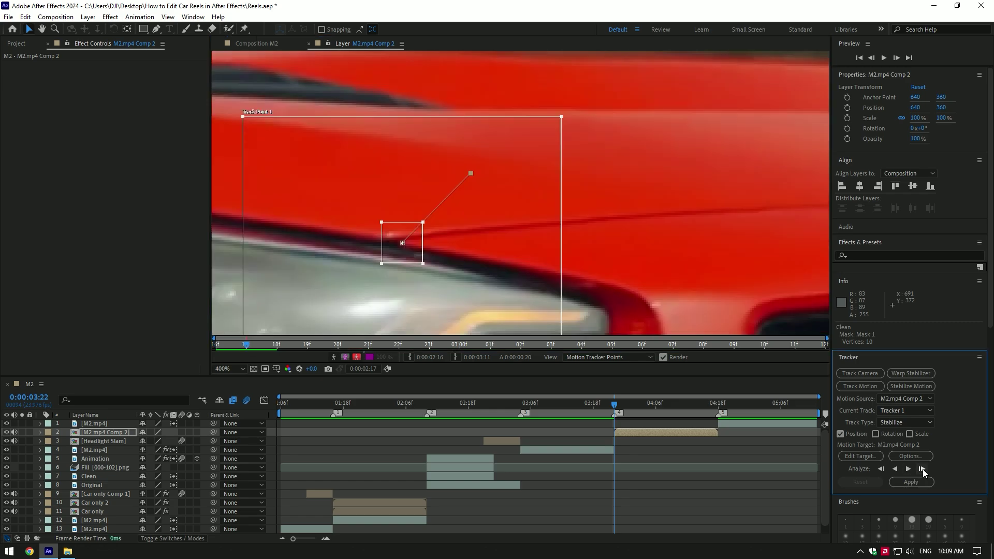
pyautogui.click(923, 469)
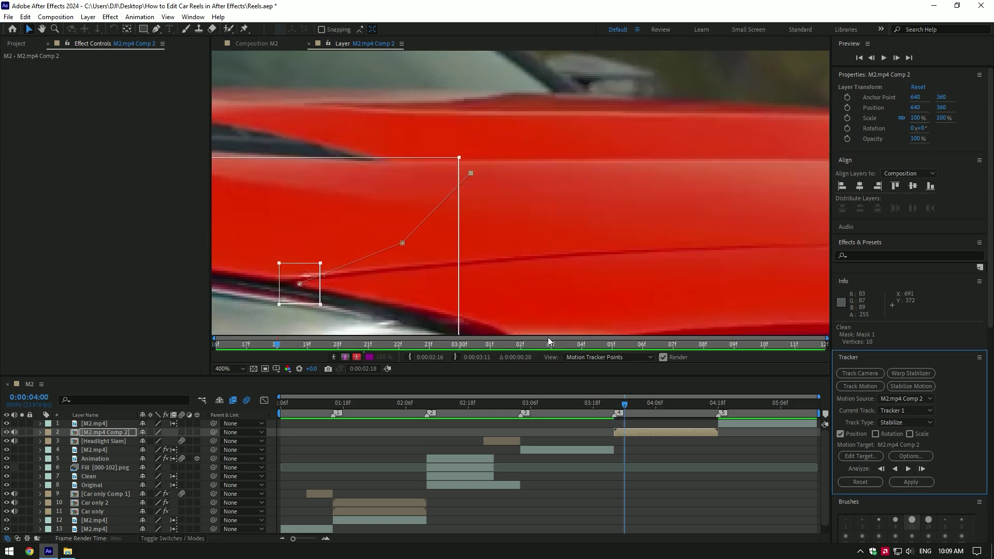
pyautogui.press('h')
pyautogui.moveTo(510, 277); pyautogui.dragTo(710, 139)
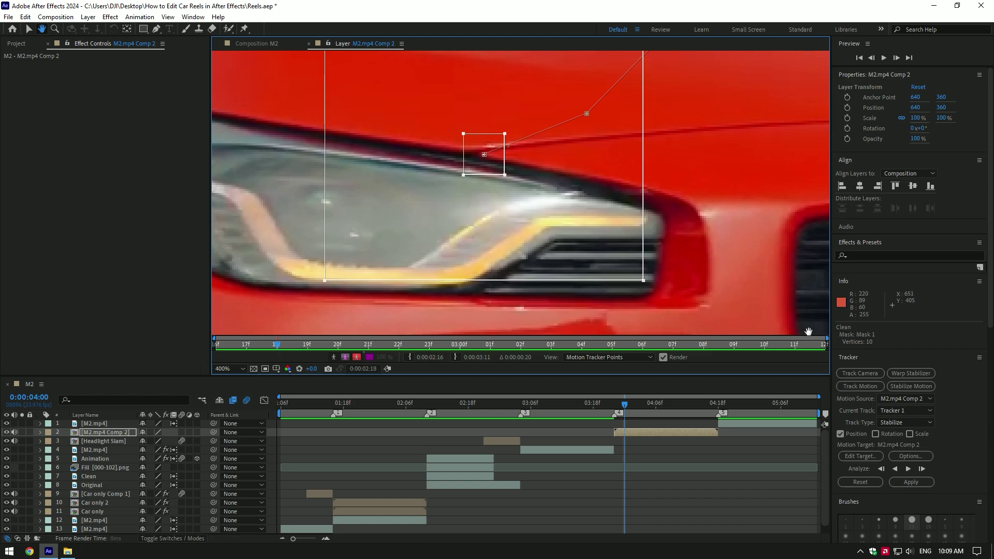
pyautogui.click(923, 469)
pyautogui.click(922, 469)
pyautogui.click(922, 469)
pyautogui.click(923, 469)
pyautogui.click(923, 469)
pyautogui.click(923, 469)
pyautogui.click(923, 469)
pyautogui.click(923, 469)
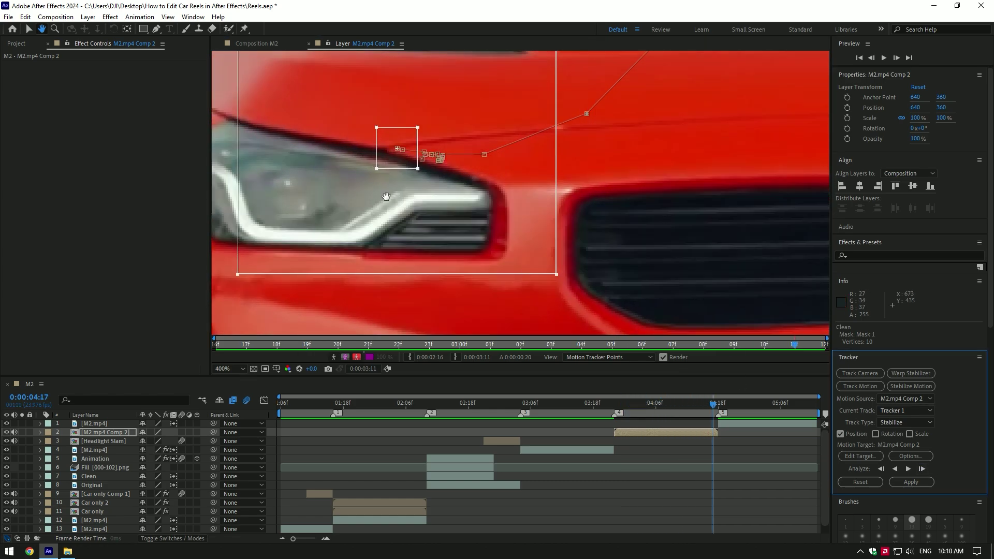
# Nudge the track point back onto the headlight edge and re-analyze the affected frames.
pyautogui.scroll(1, 394, 155)
pyautogui.click(527, 206)
pyautogui.press('v')
pyautogui.moveTo(535, 209); pyautogui.dragTo(520, 215)
pyautogui.click(881, 469)
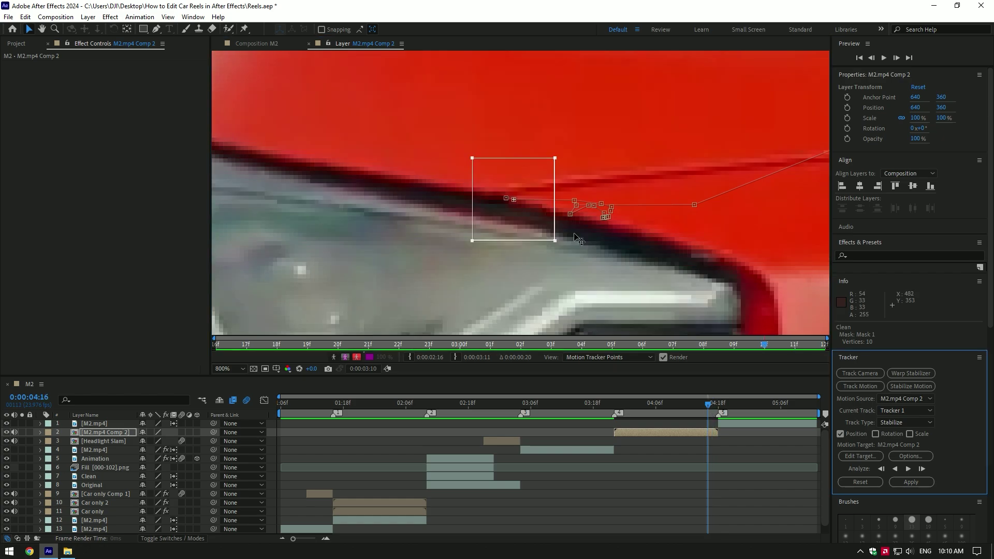
pyautogui.click(922, 469)
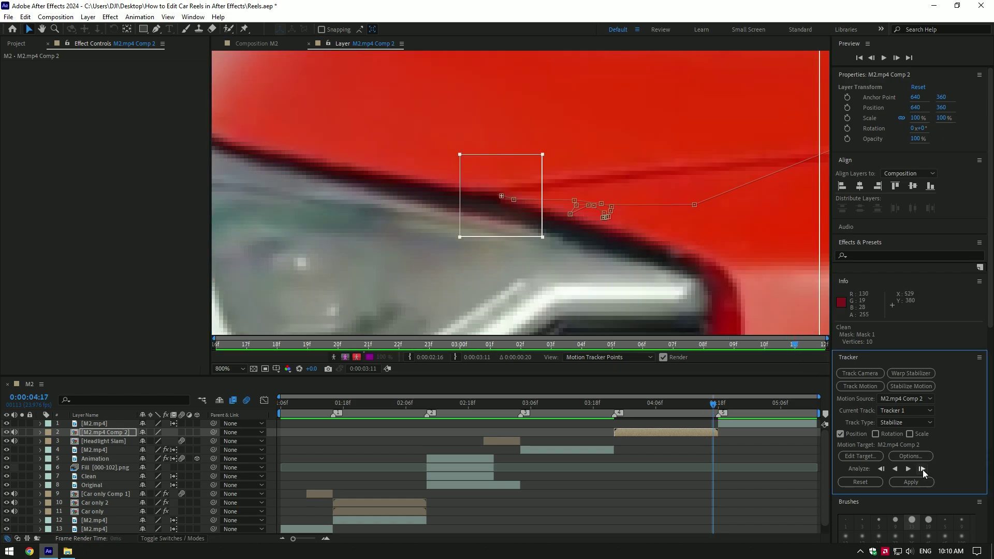
# Set M2.mp4 Comp 2 as the motion target and apply the track.
pyautogui.scroll(-3, 652, 274)
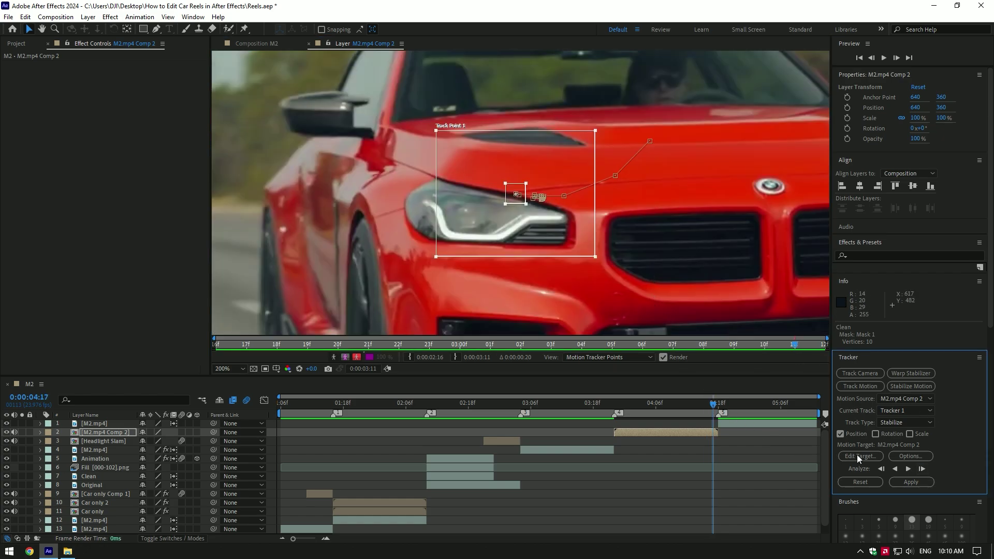
pyautogui.click(856, 455)
pyautogui.click(515, 306)
pyautogui.click(921, 482)
pyautogui.click(531, 268)
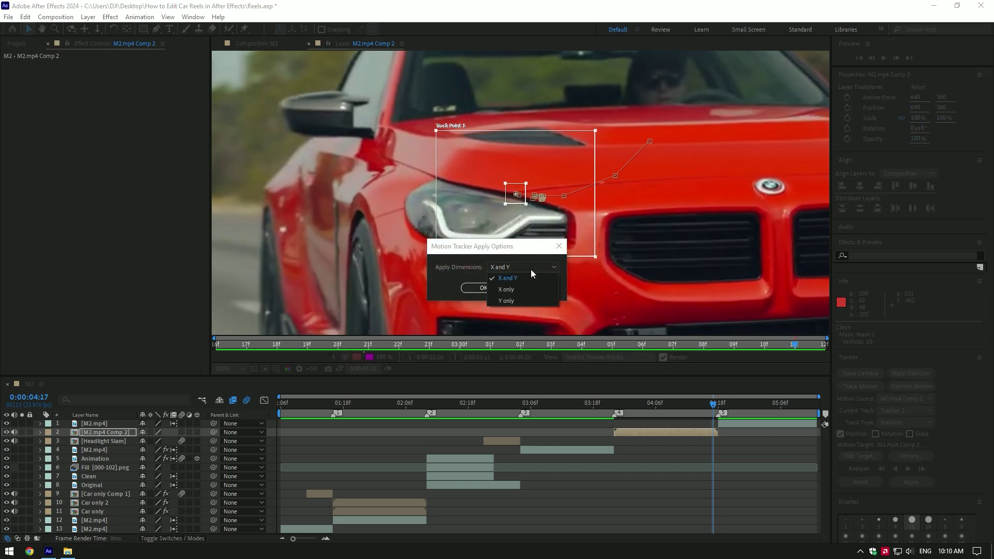
# Apply the stabilization in X and Y, then return to frame 4:02.
pyautogui.click(532, 280)
pyautogui.click(484, 288)
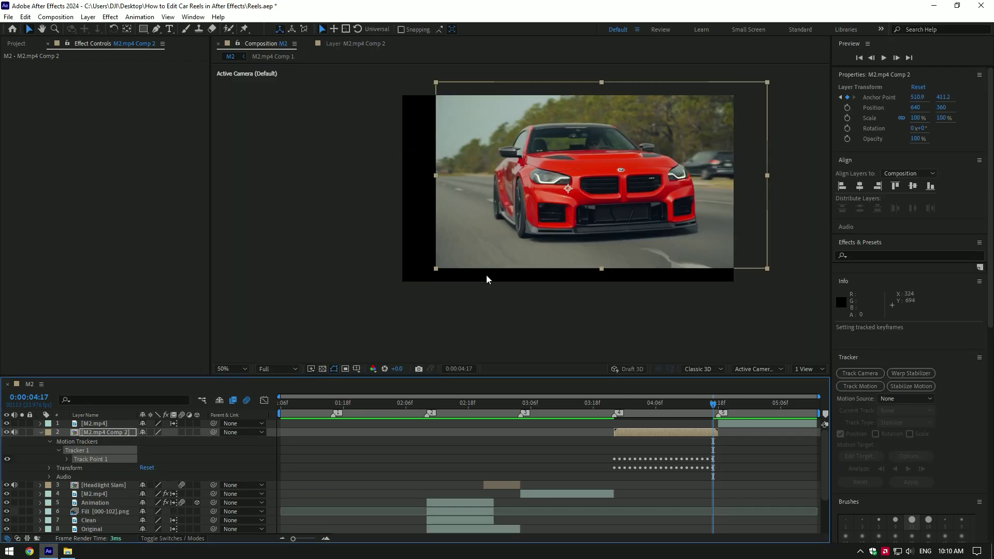
pyautogui.moveTo(705, 407); pyautogui.dragTo(671, 405)
# Scale the stabilized clip to 163%, shift it right to 812, 320, and preview from 3:22.
pyautogui.press('s')
pyautogui.moveTo(156, 440); pyautogui.dragTo(173, 441)
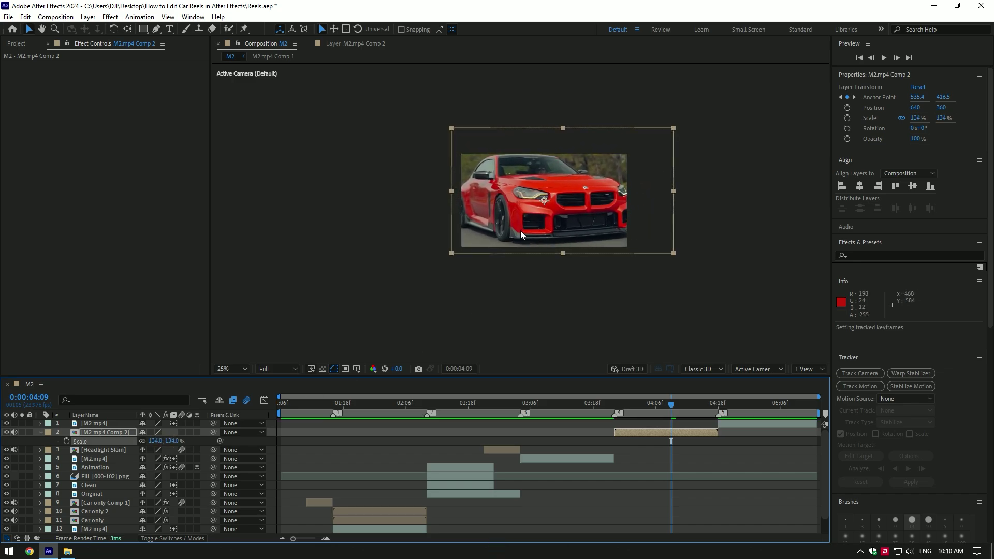
pyautogui.moveTo(520, 231); pyautogui.dragTo(525, 231)
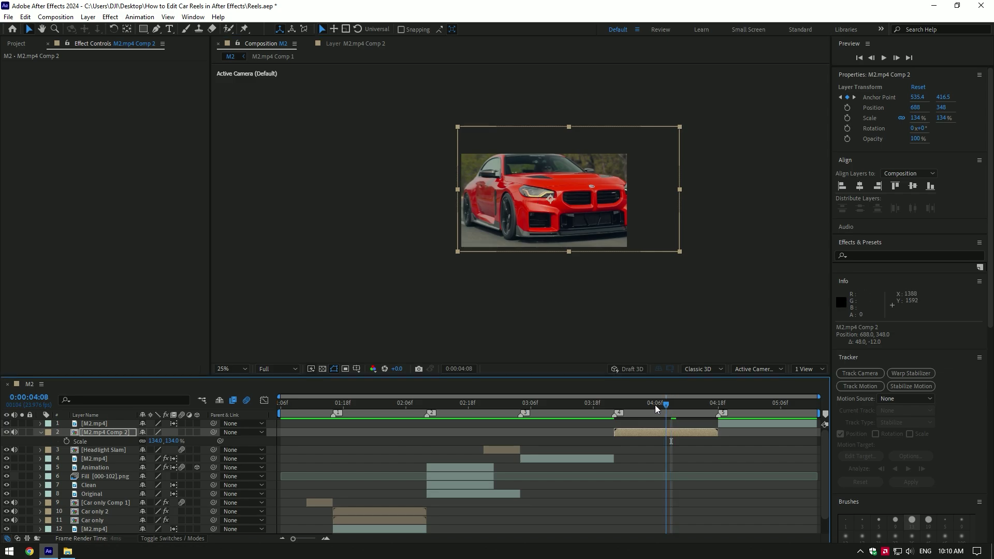
pyautogui.moveTo(156, 443); pyautogui.dragTo(170, 443)
pyautogui.moveTo(512, 239); pyautogui.dragTo(528, 238)
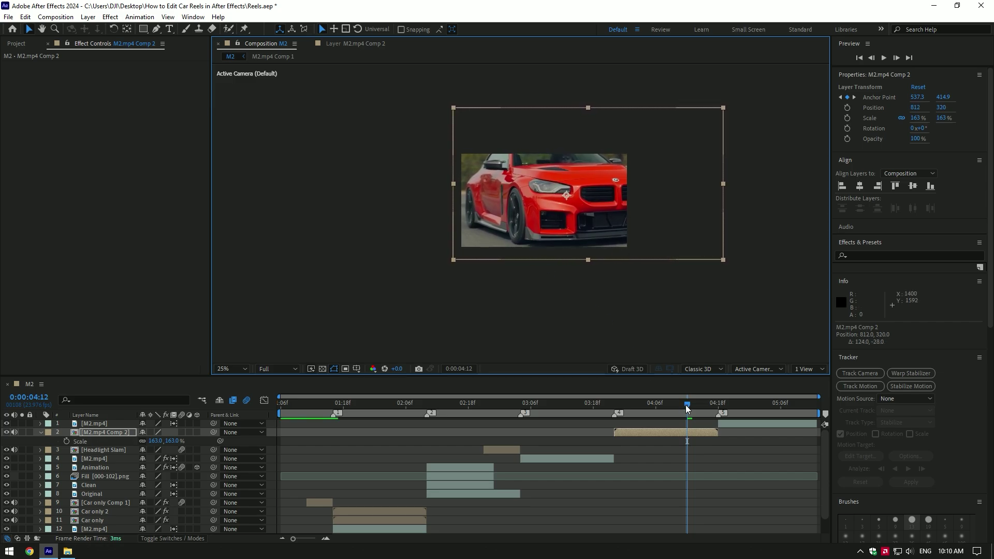
pyautogui.moveTo(687, 408); pyautogui.dragTo(613, 405)
pyautogui.press('space')
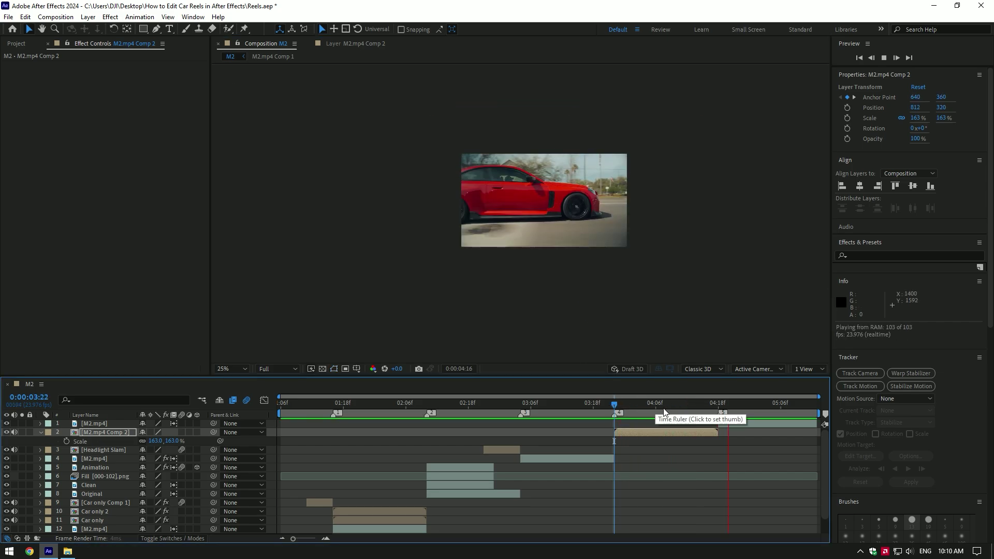
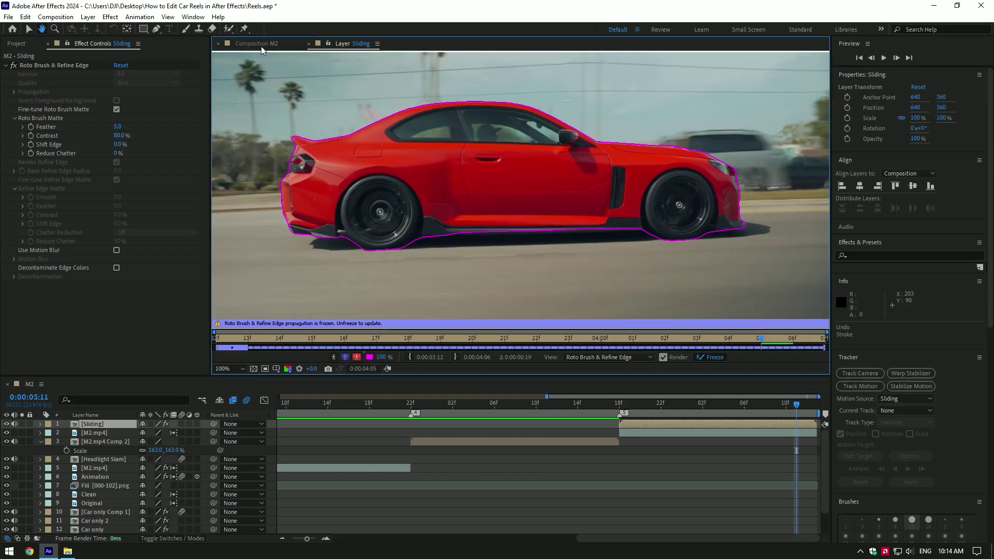
# Duplicate the Sliding layer and apply the Offset effect to the copy.
pyautogui.click(261, 44)
pyautogui.press('i')
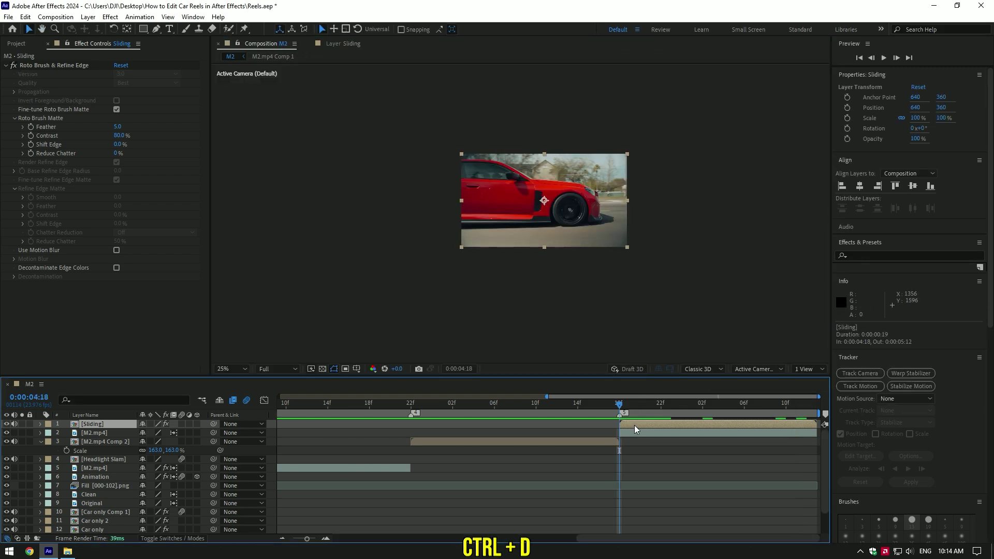
pyautogui.hotkey('ctrl', 'd')
pyautogui.click(636, 430)
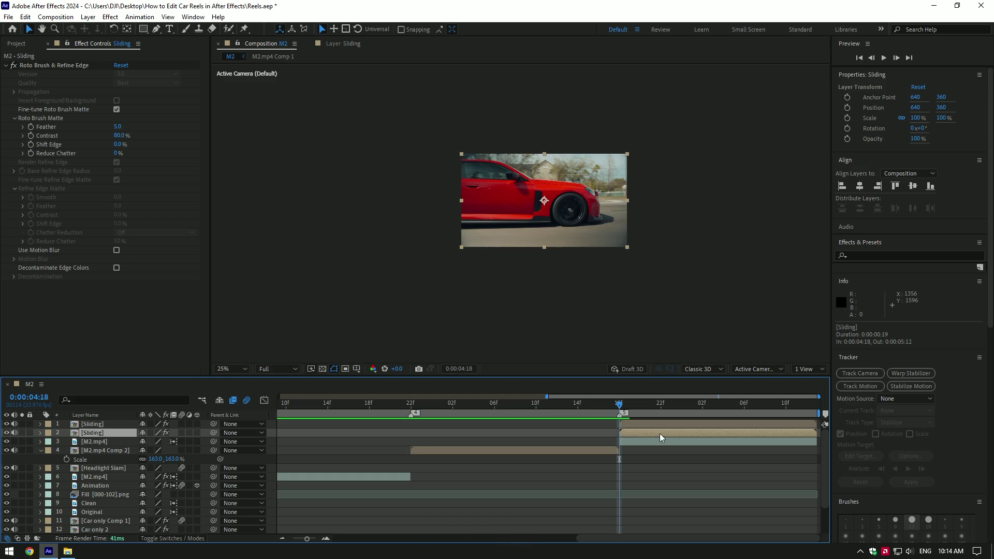
pyautogui.hotkey('ctrl', 'space')
pyautogui.write('off')
pyautogui.press('Return')
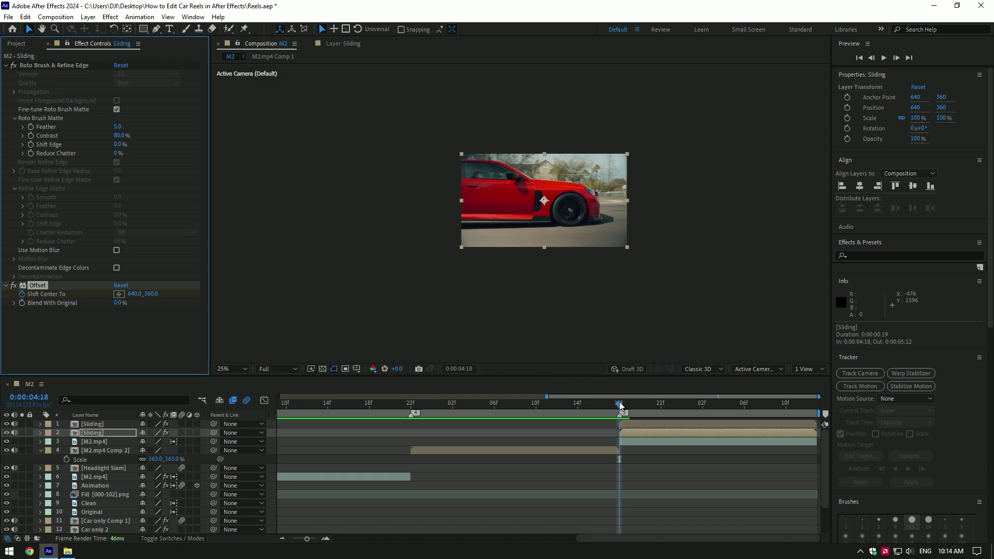
# Keyframe the copy's Offset Shift Center To between 0:00:05:03 and 0:00:05:10, raising Y to 6833.
pyautogui.moveTo(620, 406); pyautogui.dragTo(712, 402)
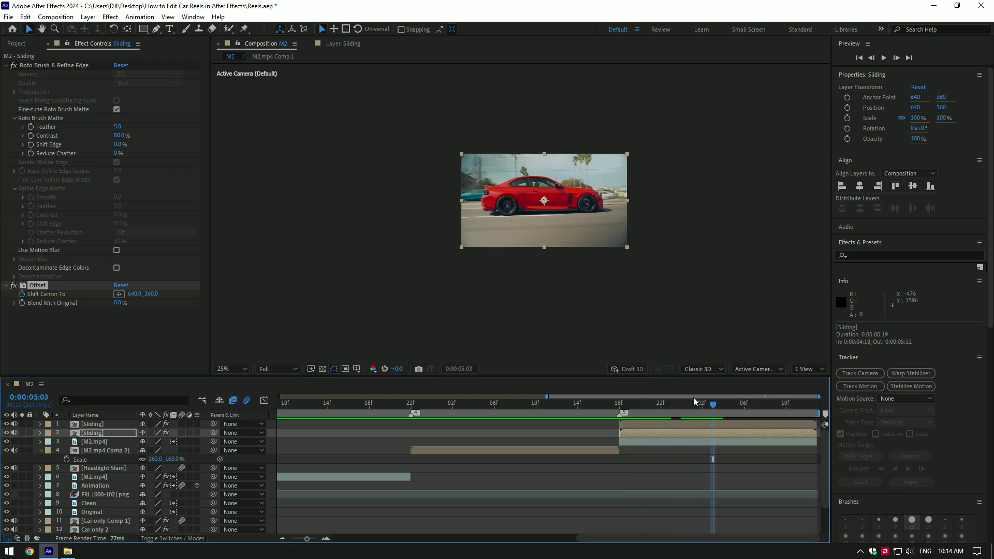
pyautogui.moveTo(155, 294); pyautogui.dragTo(810, 288)
pyautogui.moveTo(713, 403); pyautogui.dragTo(744, 409)
pyautogui.moveTo(151, 294); pyautogui.dragTo(702, 450)
pyautogui.press('u')
pyautogui.moveTo(755, 409)
pyautogui.mouseDown()
pyautogui.moveTo(630, 407)
pyautogui.moveTo(740, 413)
pyautogui.mouseUp()
pyautogui.press('j')
pyautogui.moveTo(151, 294); pyautogui.dragTo(493, 300)
# Raise the ending Offset Y to 10444 at 0:00:05:12, preview the slide, and Easy Ease both keyframes.
pyautogui.press('.')
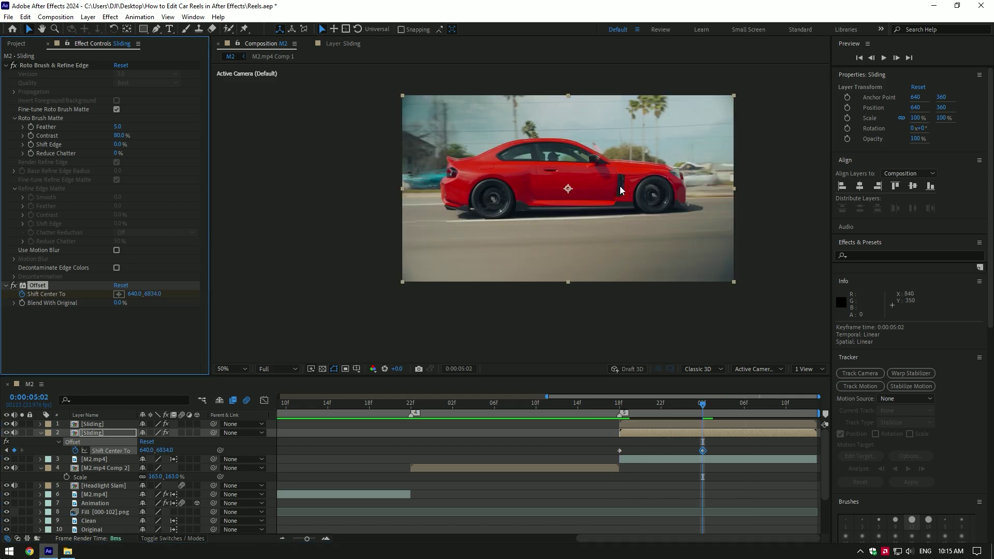
pyautogui.moveTo(154, 294); pyautogui.dragTo(155, 293)
pyautogui.moveTo(621, 408); pyautogui.dragTo(807, 402)
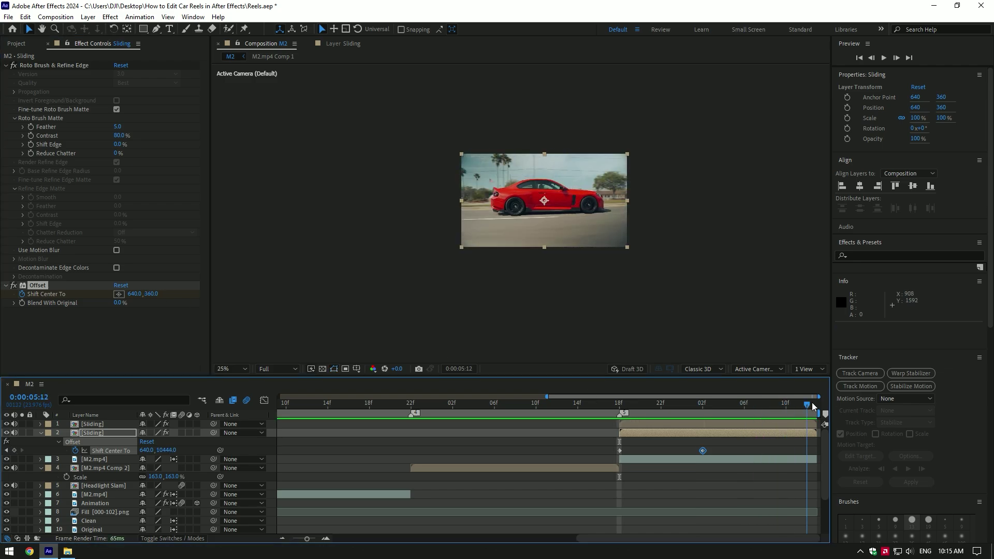
pyautogui.moveTo(703, 451); pyautogui.dragTo(809, 455)
pyautogui.press('space')
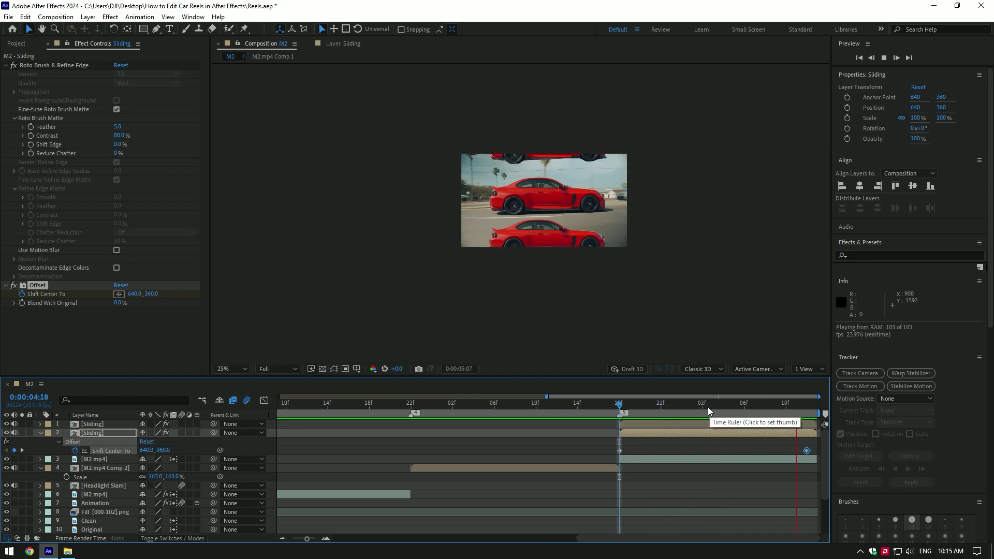
pyautogui.press('space')
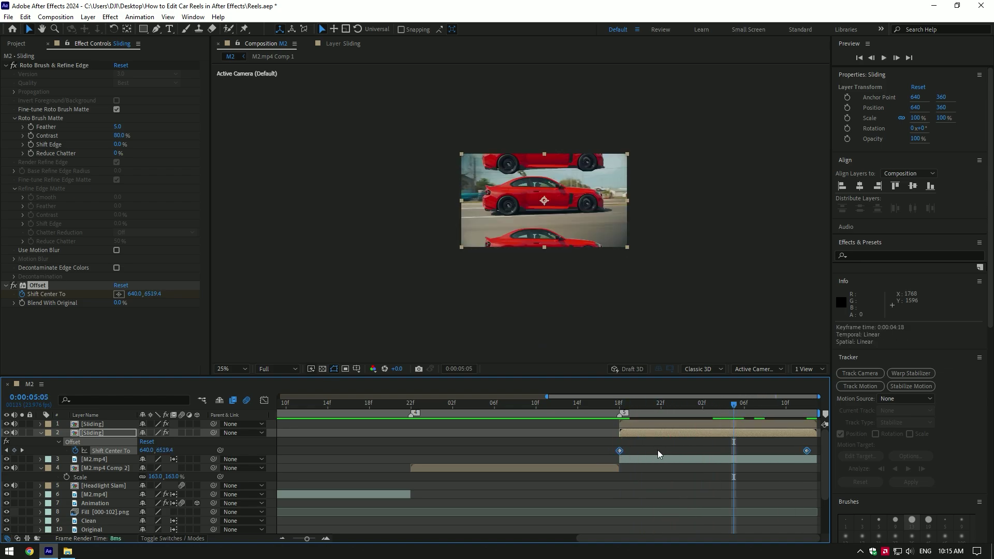
pyautogui.press('F9')
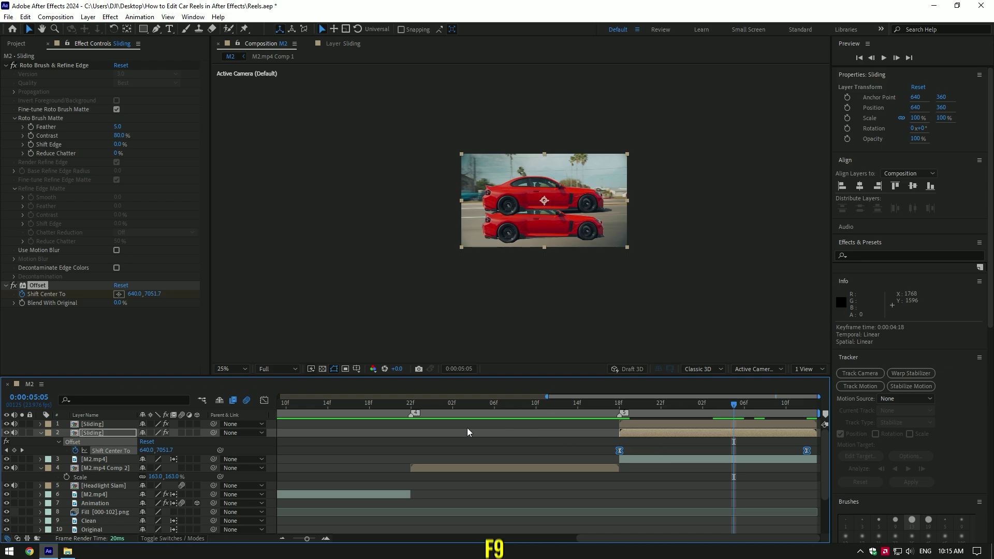
# Stretch the Offset keyframe influence in the speed graph so the slide peaks sharply mid-move.
pyautogui.click(264, 401)
pyautogui.moveTo(579, 488); pyautogui.dragTo(680, 524)
pyautogui.moveTo(650, 511); pyautogui.dragTo(732, 511)
pyautogui.press('space')
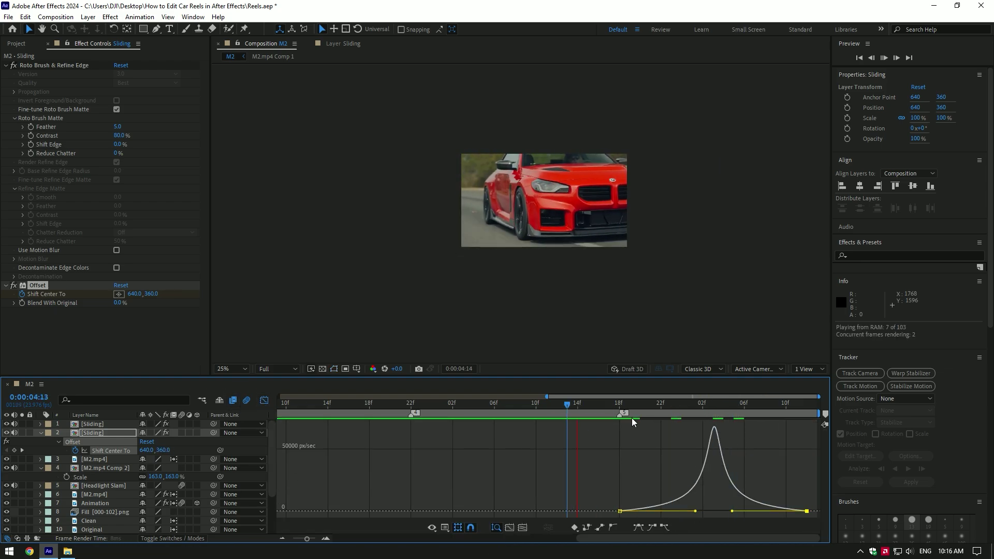
pyautogui.press('space')
pyautogui.click(264, 400)
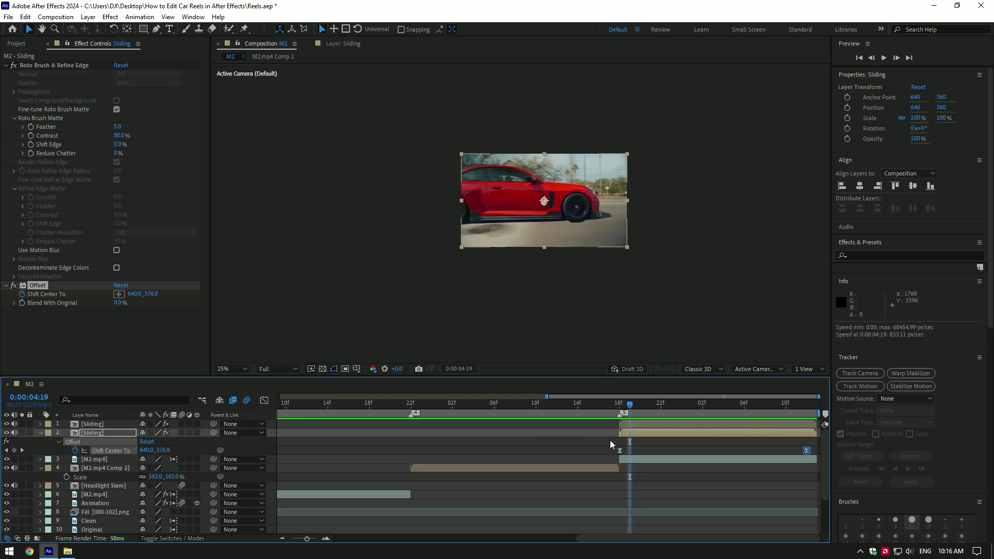
# Apply CC Force Motion Blur to the Sliding layer via the quick effect search.
pyautogui.hotkey('ctrl', 'space')
pyautogui.write('force')
pyautogui.press('Return')
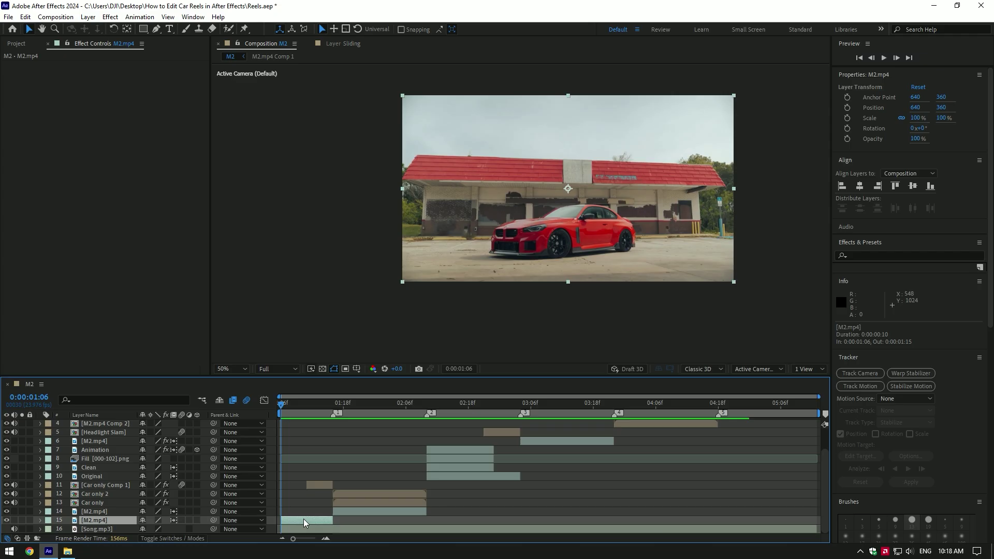
# Apply CC Force Motion Blur to M2.mp4 with Motion Blur Samples set to 10.
pyautogui.hotkey('ctrl', 'space')
pyautogui.write('cc')
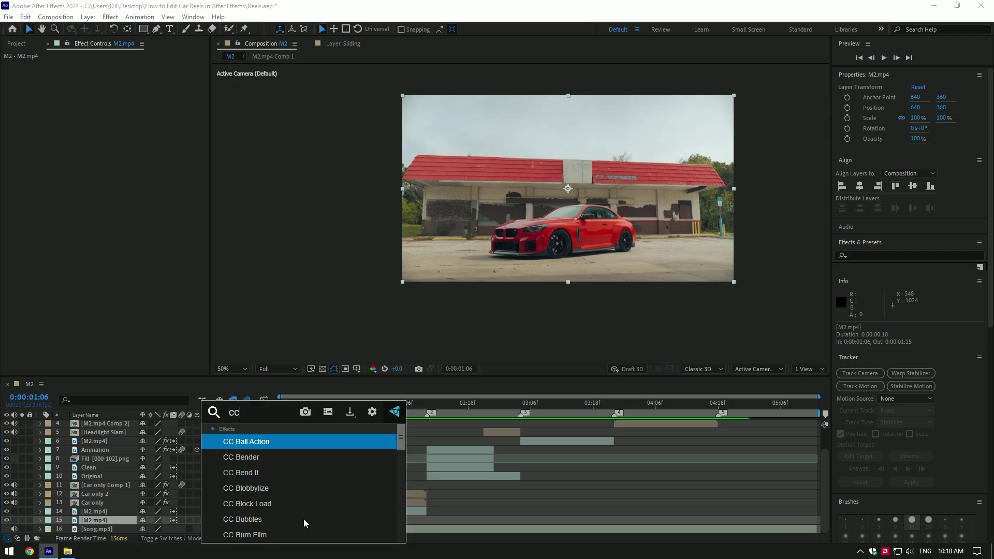
pyautogui.write(' for')
pyautogui.press('Return')
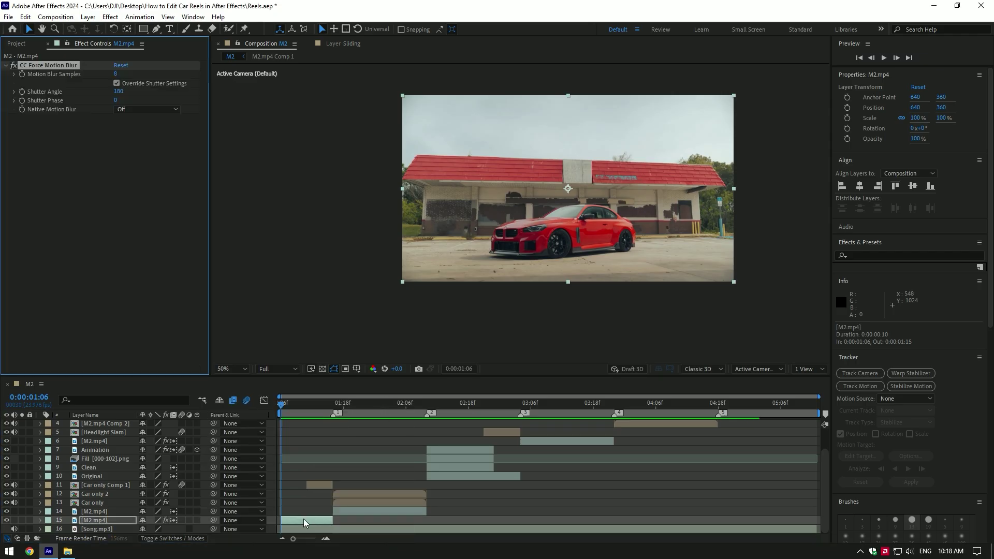
pyautogui.click(115, 74)
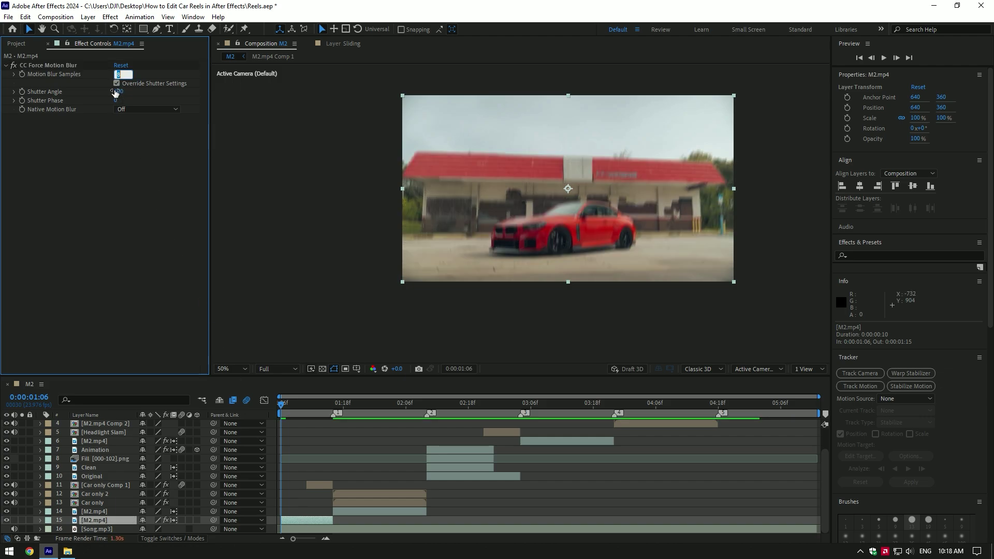
pyautogui.write('10')
pyautogui.press('Return')
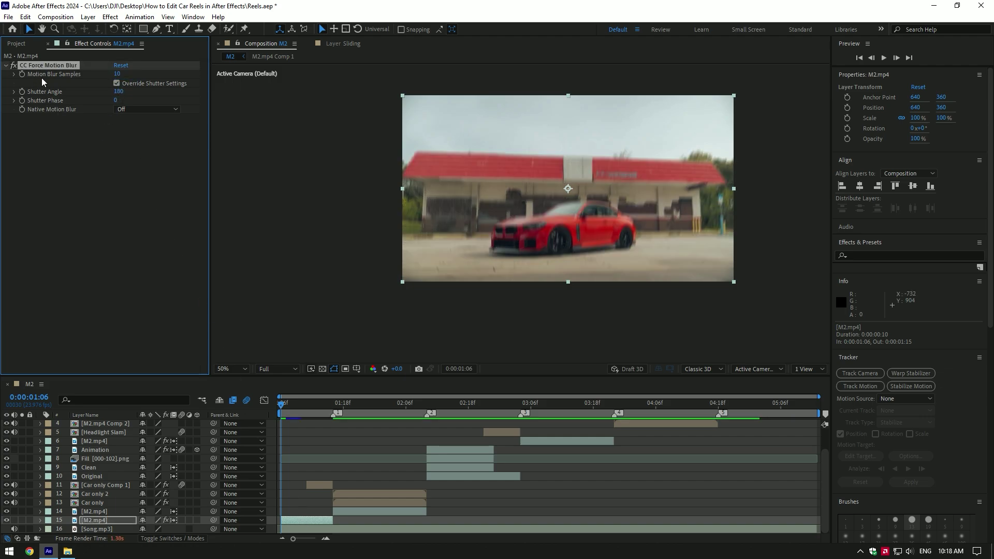
pyautogui.click(361, 414)
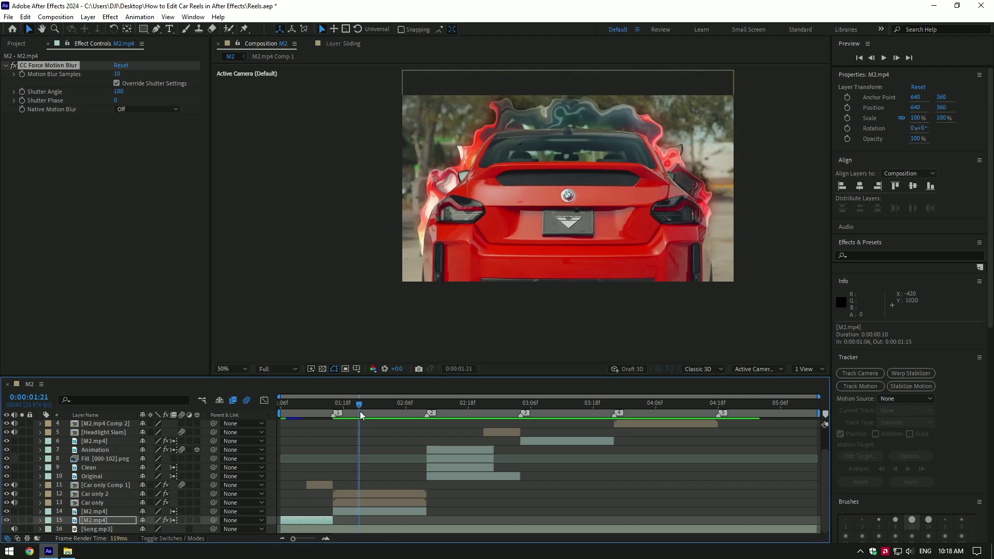
# Precompose the Car only 2, Car only and M2.mp4 layers into Pre-comp 1.
pyautogui.click(362, 491)
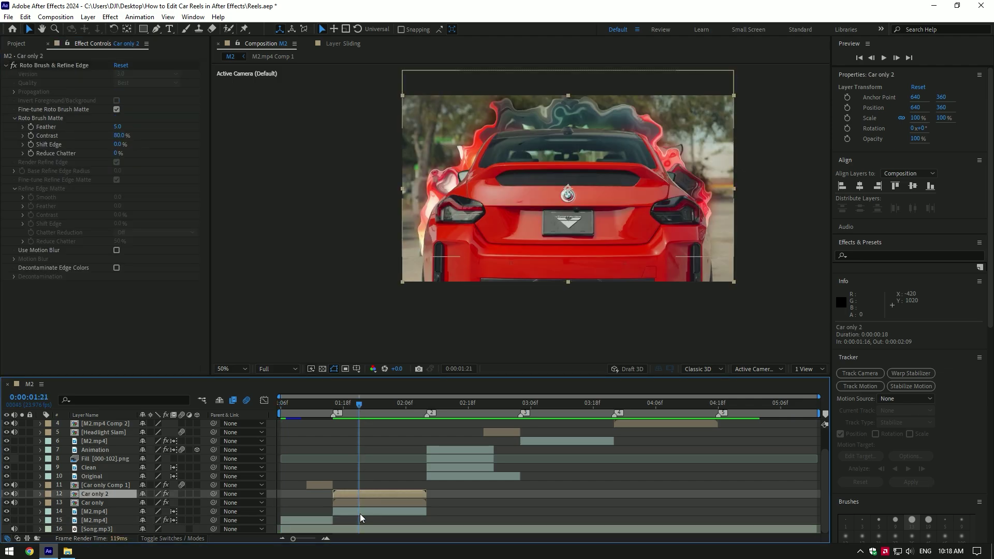
pyautogui.keyDown('shift'); pyautogui.click(361, 511); pyautogui.keyUp('shift')
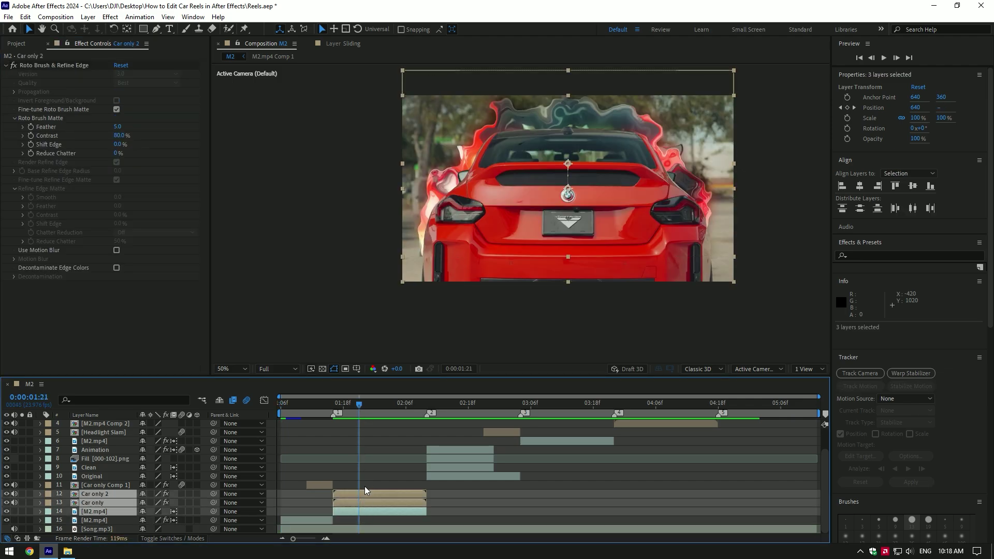
pyautogui.rightClick(365, 511)
pyautogui.click(406, 443)
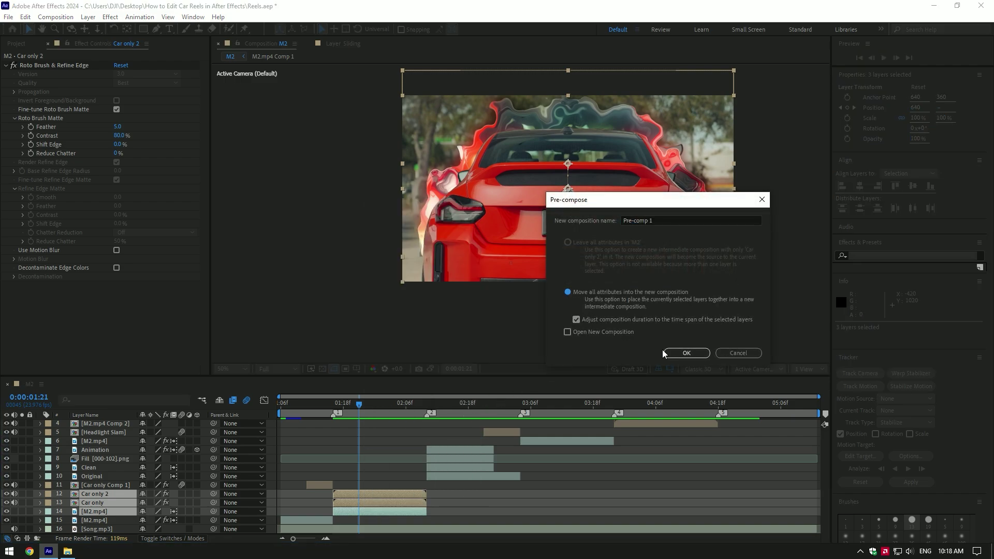
pyautogui.click(669, 354)
# Precompose the four layers from Animation down to Original into Pre-comp 2.
pyautogui.click(447, 404)
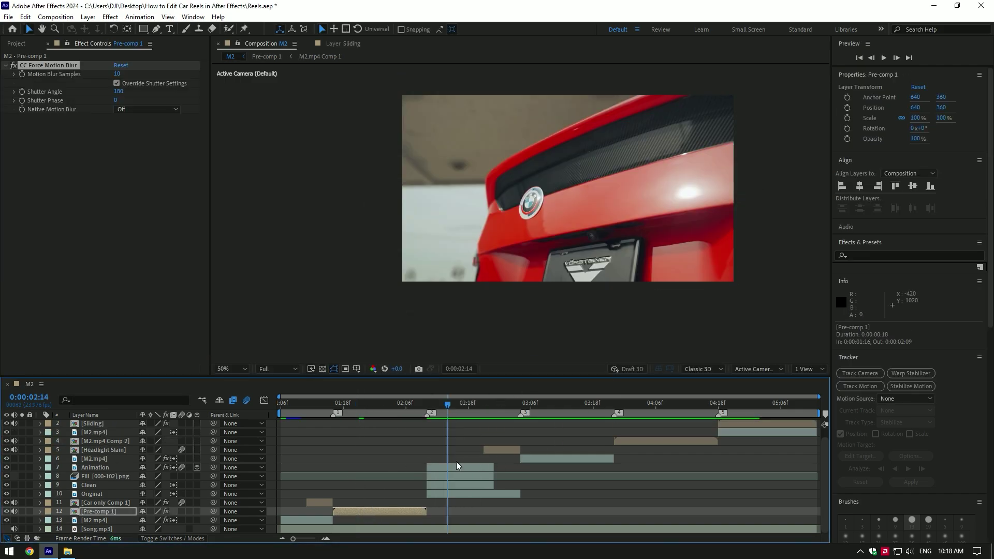
pyautogui.click(452, 467)
pyautogui.keyDown('shift'); pyautogui.click(458, 497); pyautogui.keyUp('shift')
pyautogui.rightClick(458, 498)
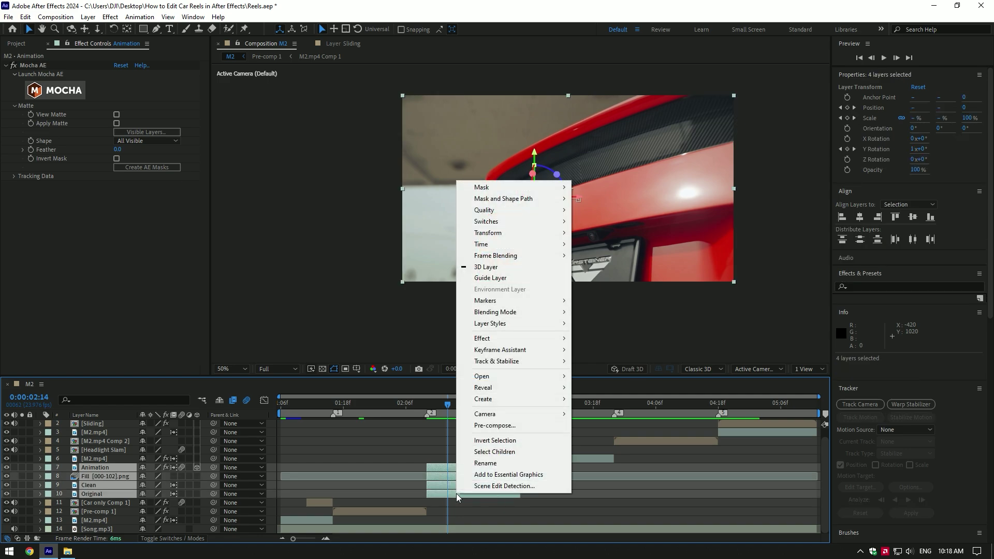
pyautogui.click(494, 424)
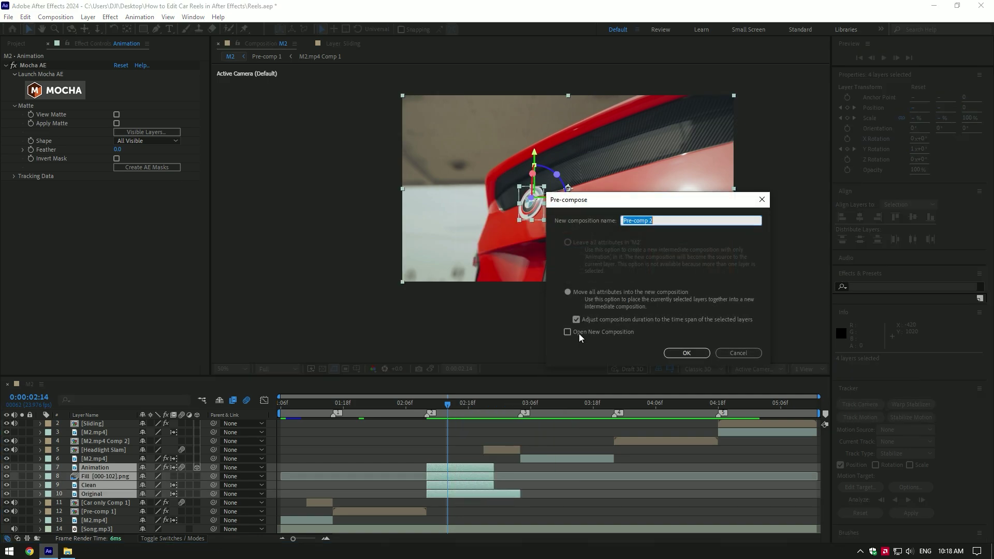
pyautogui.click(680, 351)
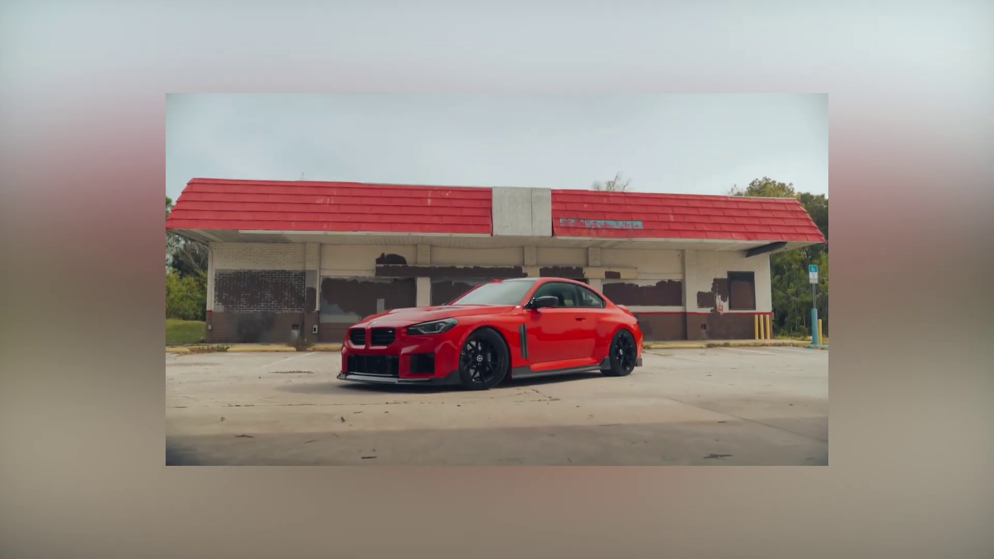